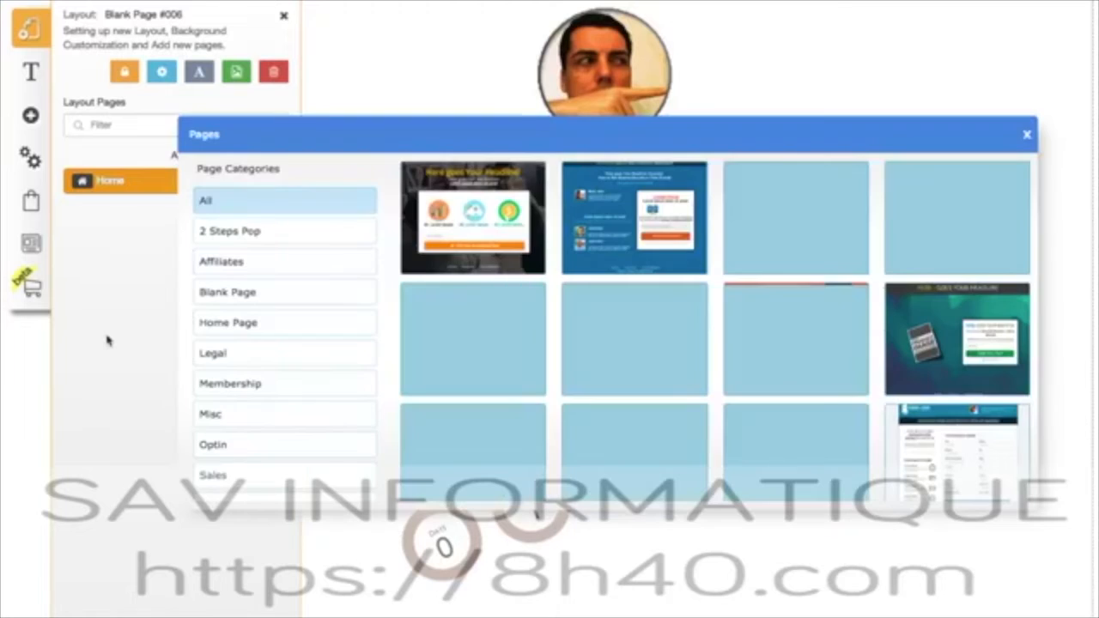
Add two pages from the Blank Page template, one with its default name and one named "teub", and close the layout settings
click(231, 294)
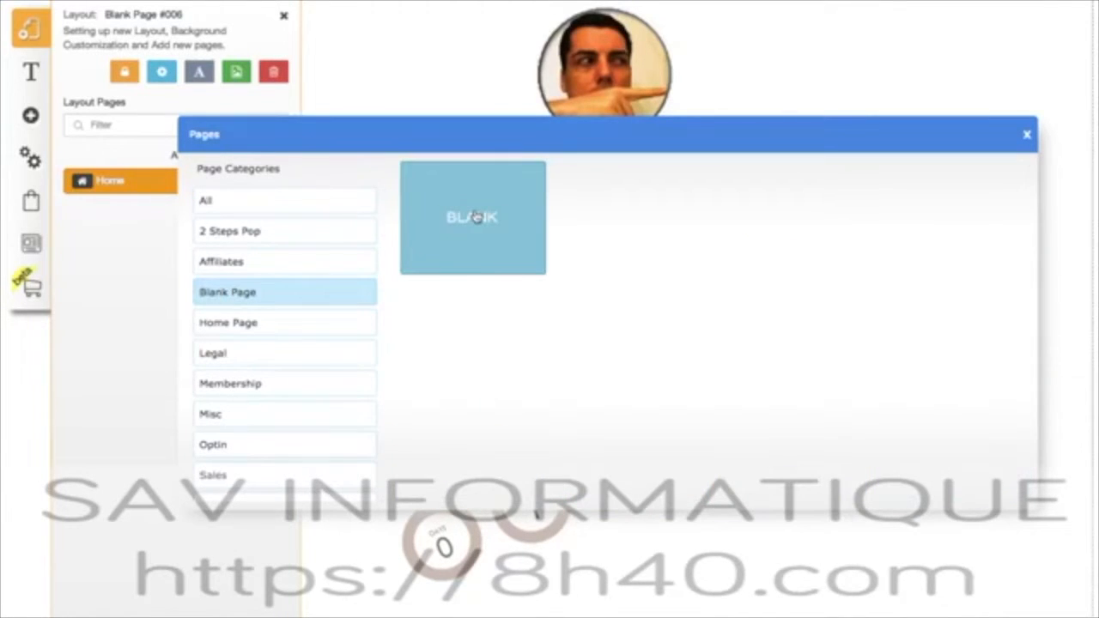
click(476, 218)
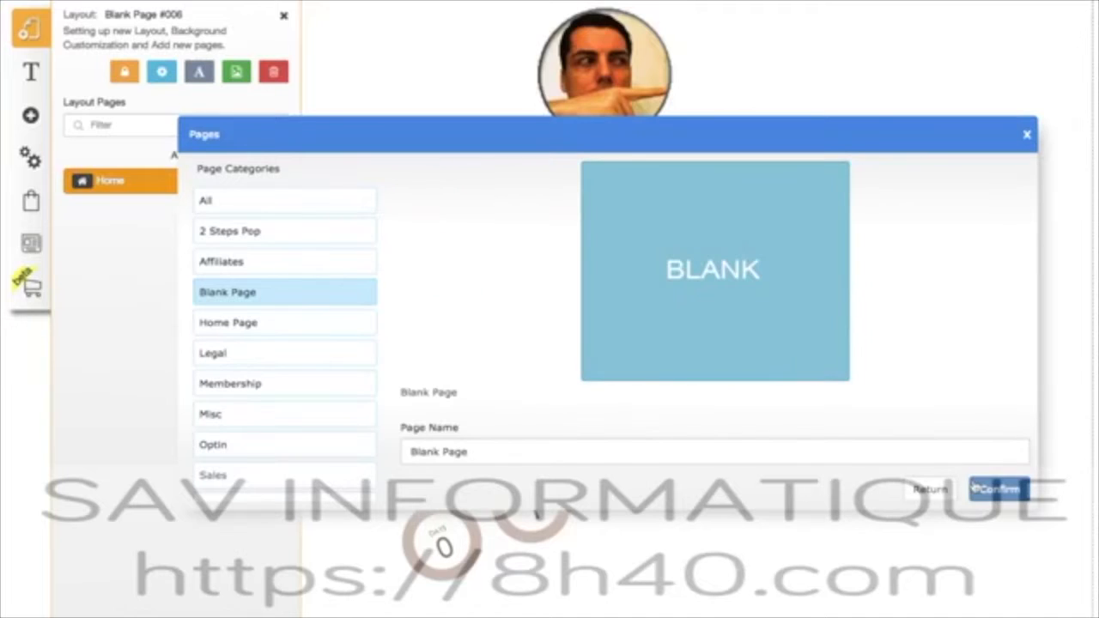
click(973, 488)
click(489, 453)
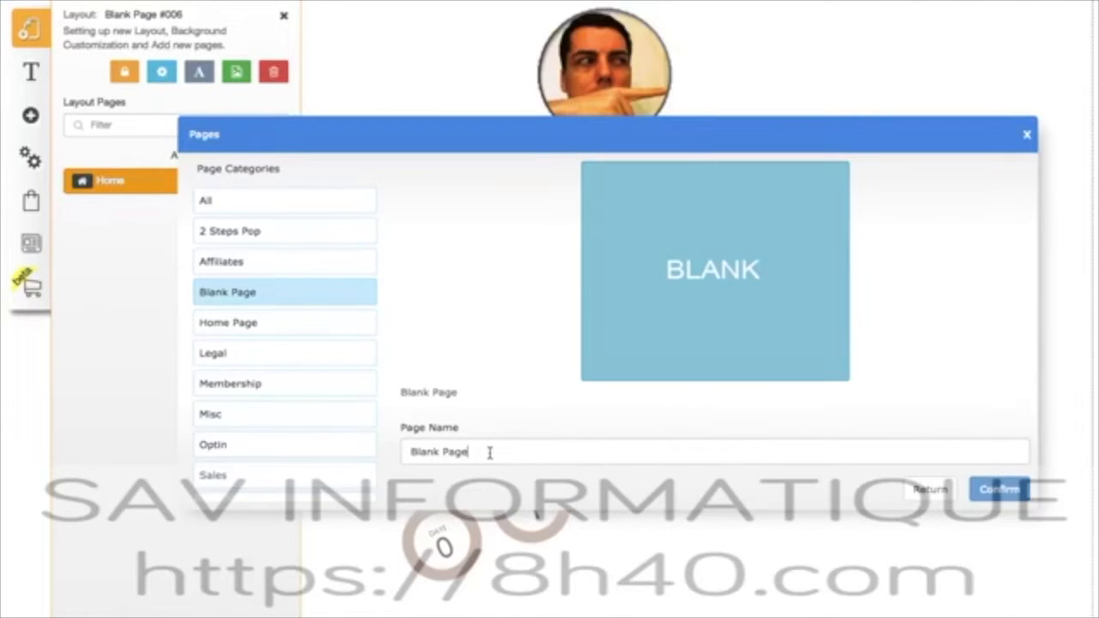
triple_click(455, 458)
text(te)
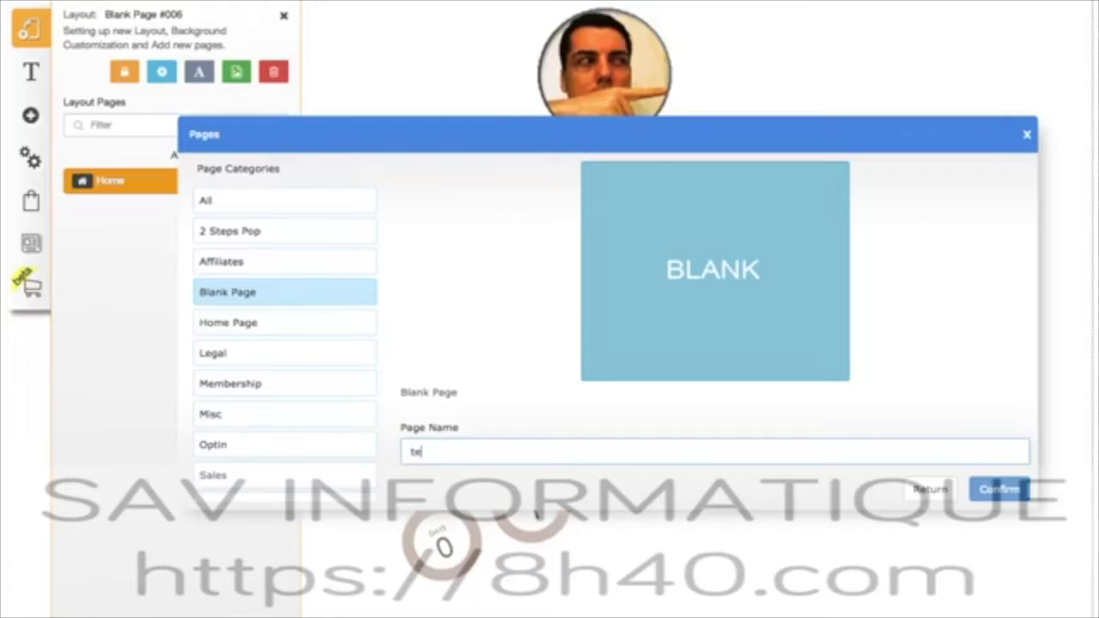
text(ub)
click(974, 486)
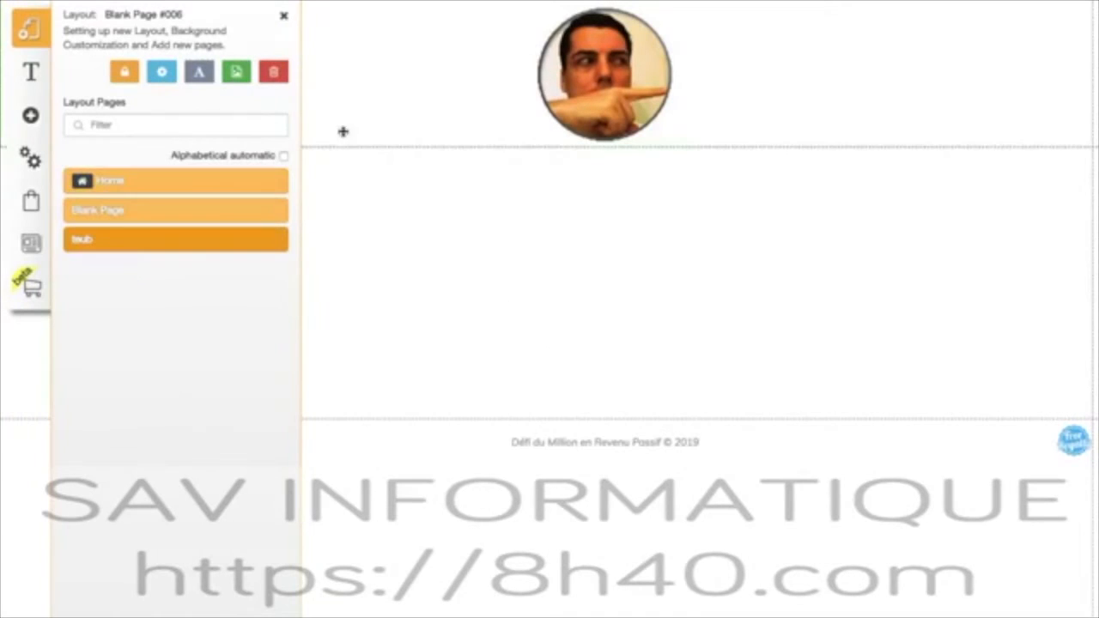
click(284, 16)
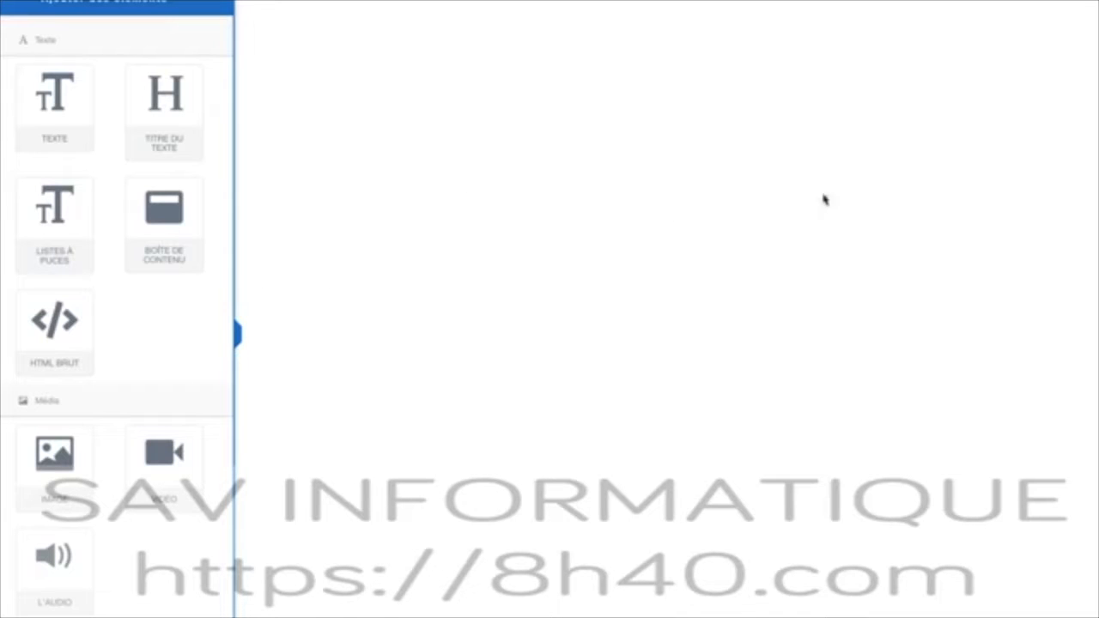
In the systeme.io page editor, add three column rows to the page: three equal thirds, 1/3 plus 2/3, and three equal thirds
scroll(168, 357, down, 5)
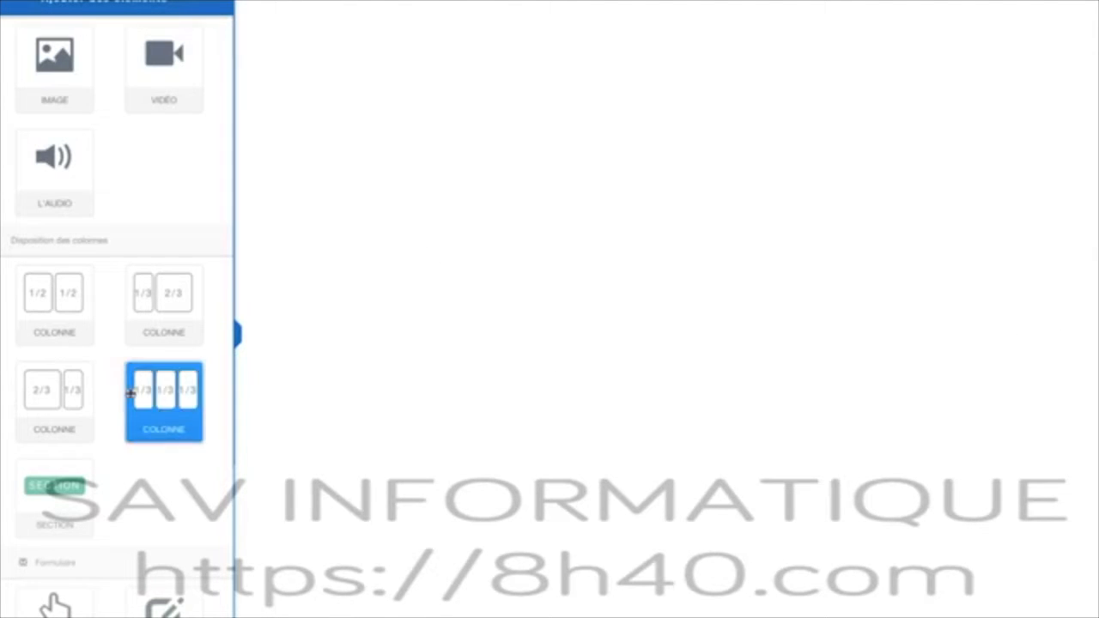
drag(143, 392, 605, 176)
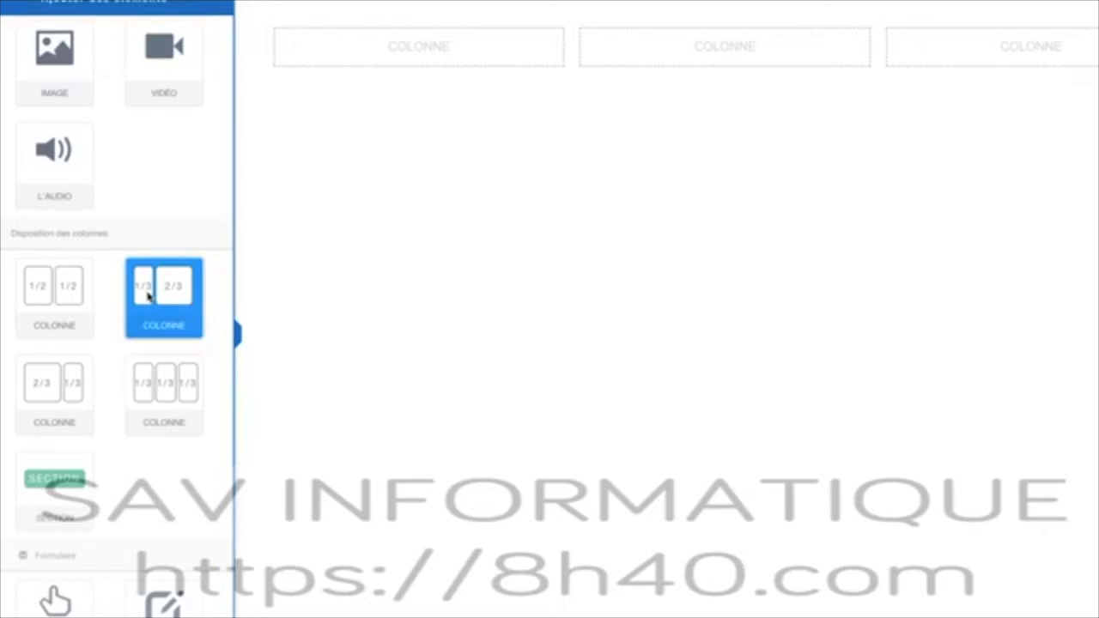
drag(148, 296, 813, 201)
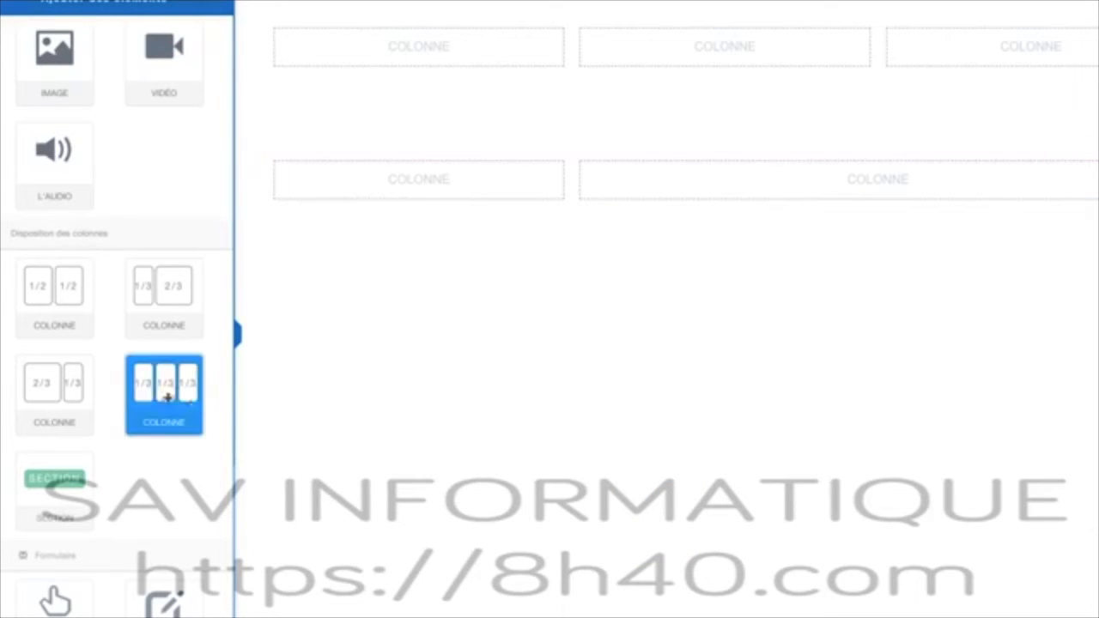
drag(199, 392, 603, 253)
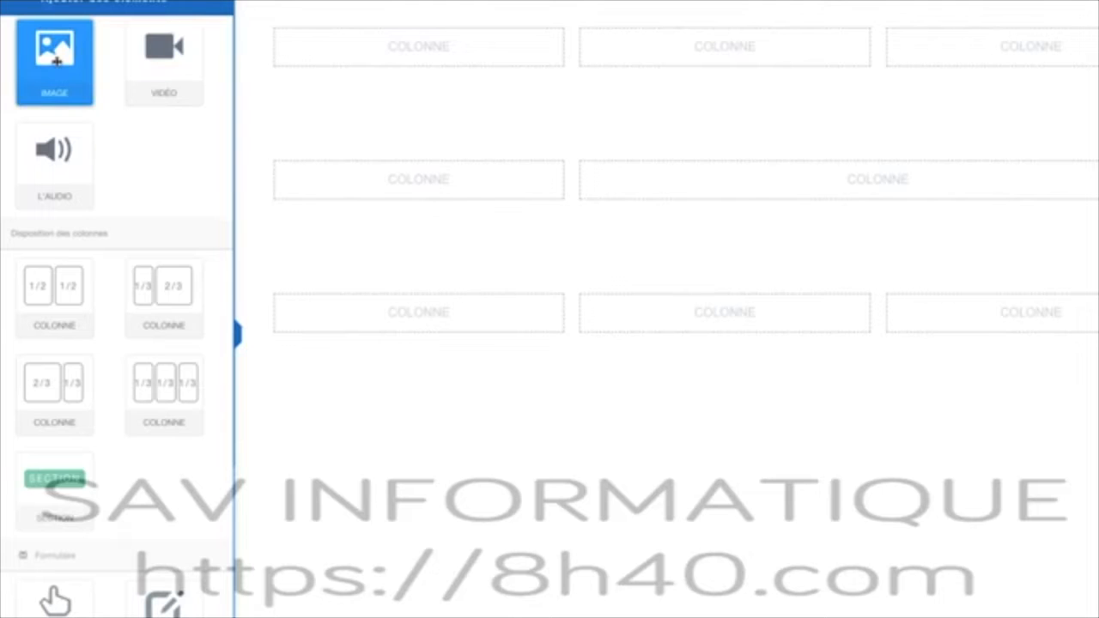
Place an image element in the first column of the top row and fill it with the uploaded moi125x125.png
drag(57, 60, 469, 54)
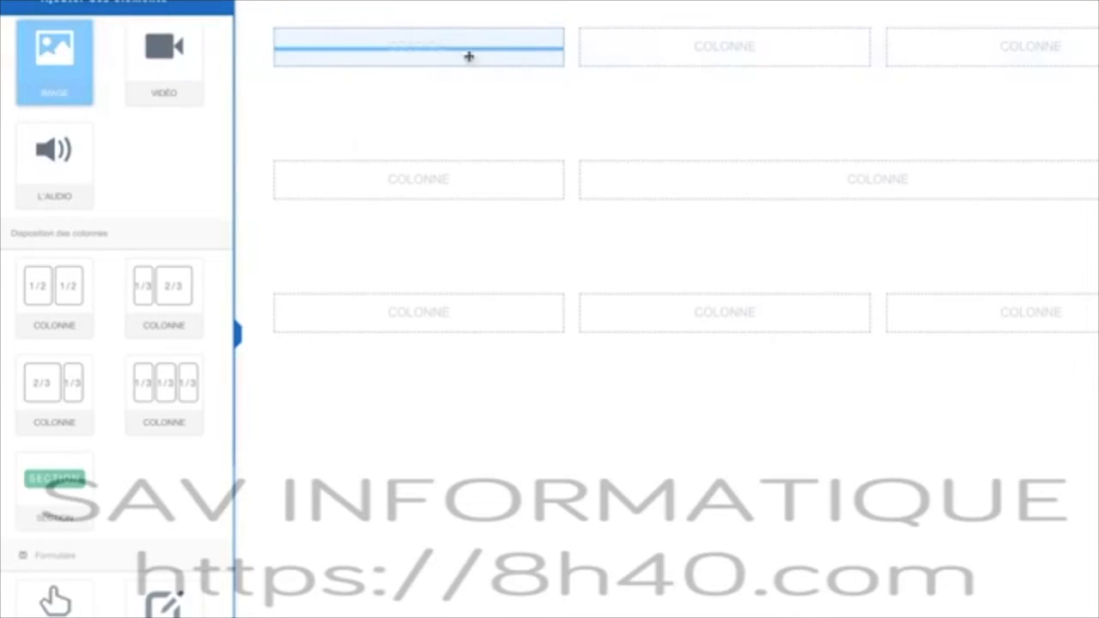
click(504, 38)
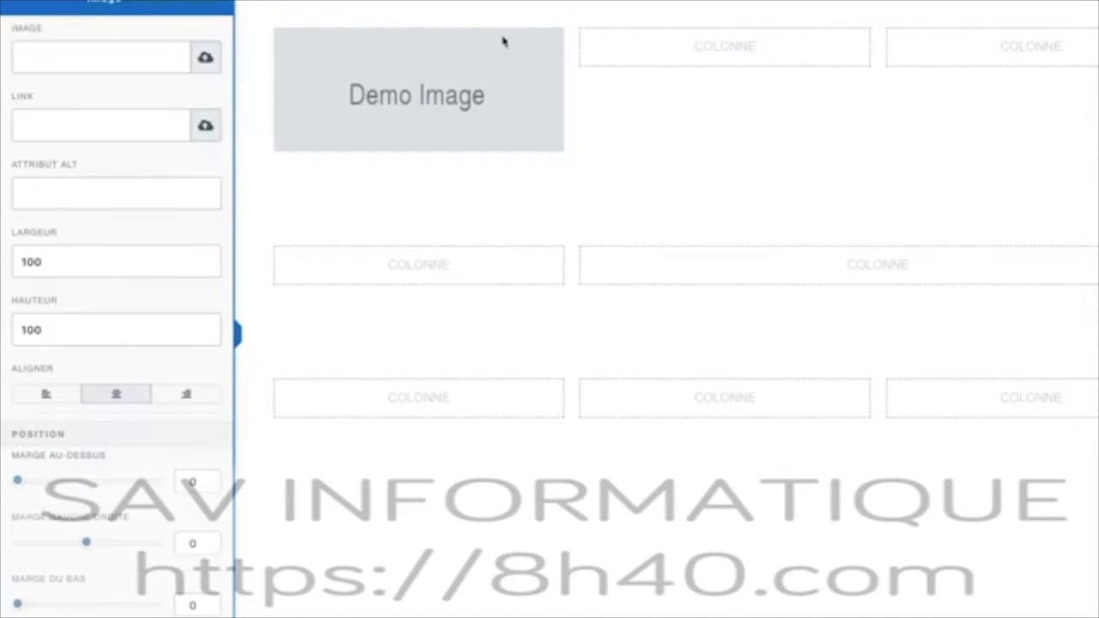
click(206, 57)
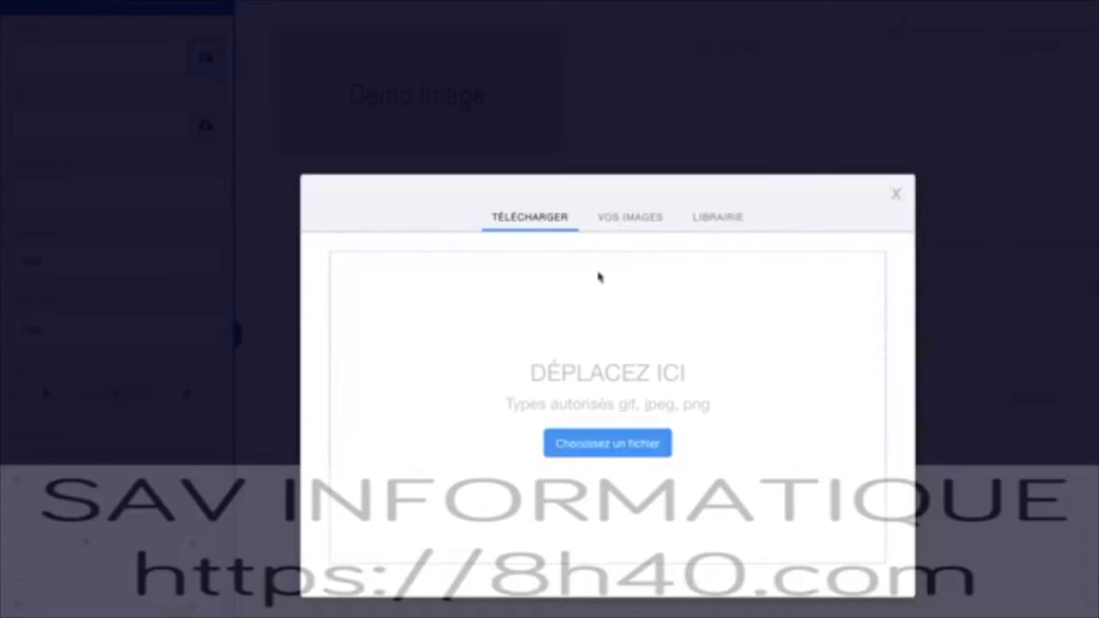
click(633, 218)
click(369, 468)
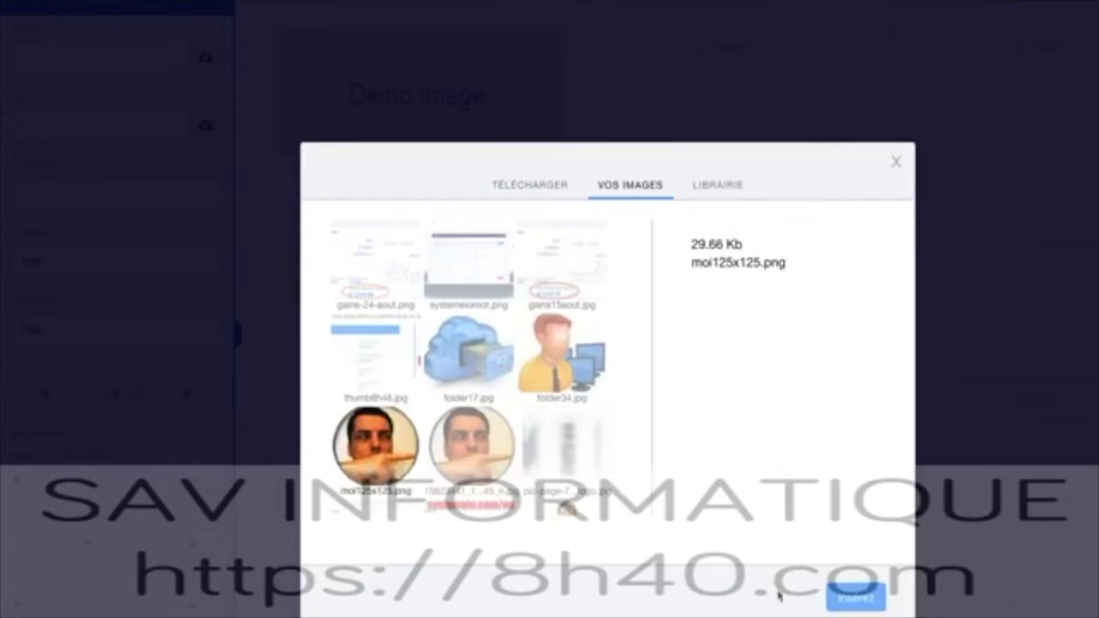
click(867, 609)
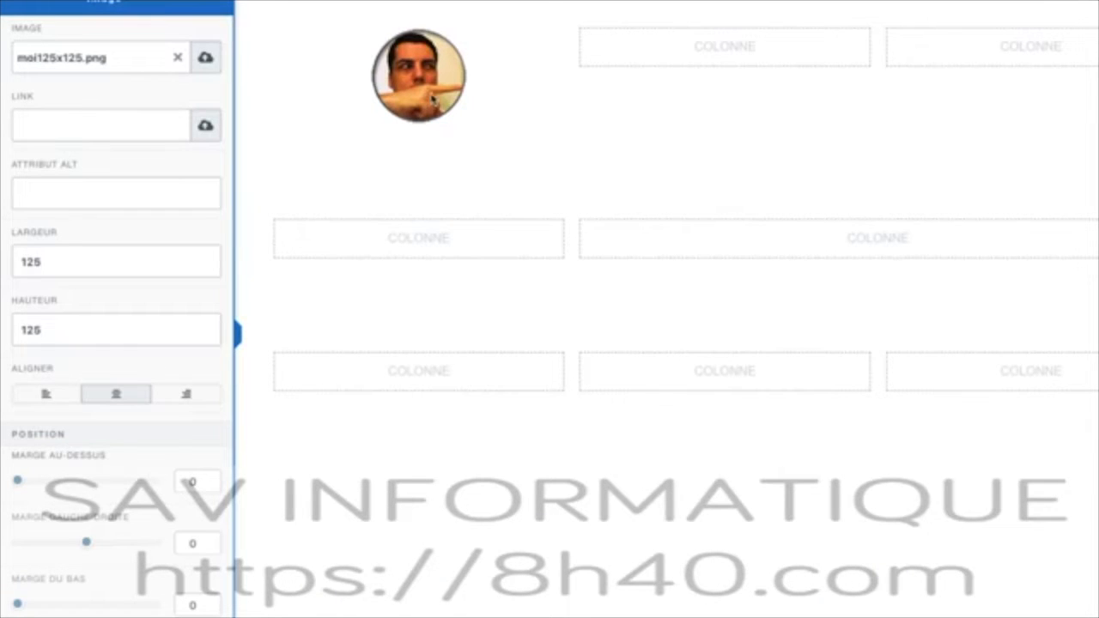
Place an image element in the first column of the bottom row and fill it with moi125x125.png
click(445, 375)
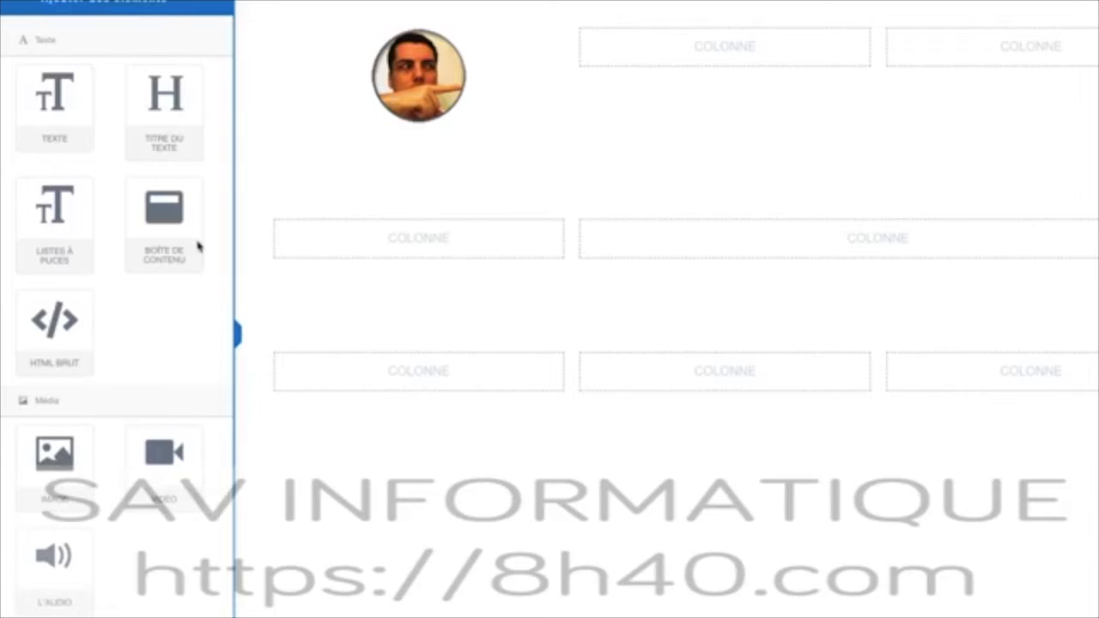
drag(54, 455, 493, 381)
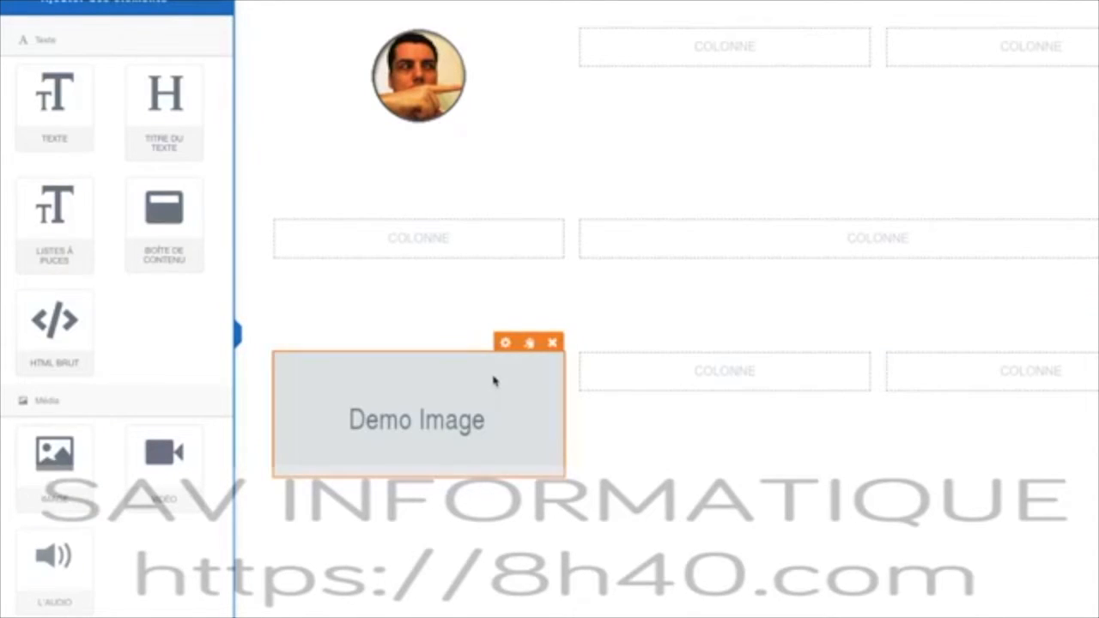
click(493, 380)
click(204, 55)
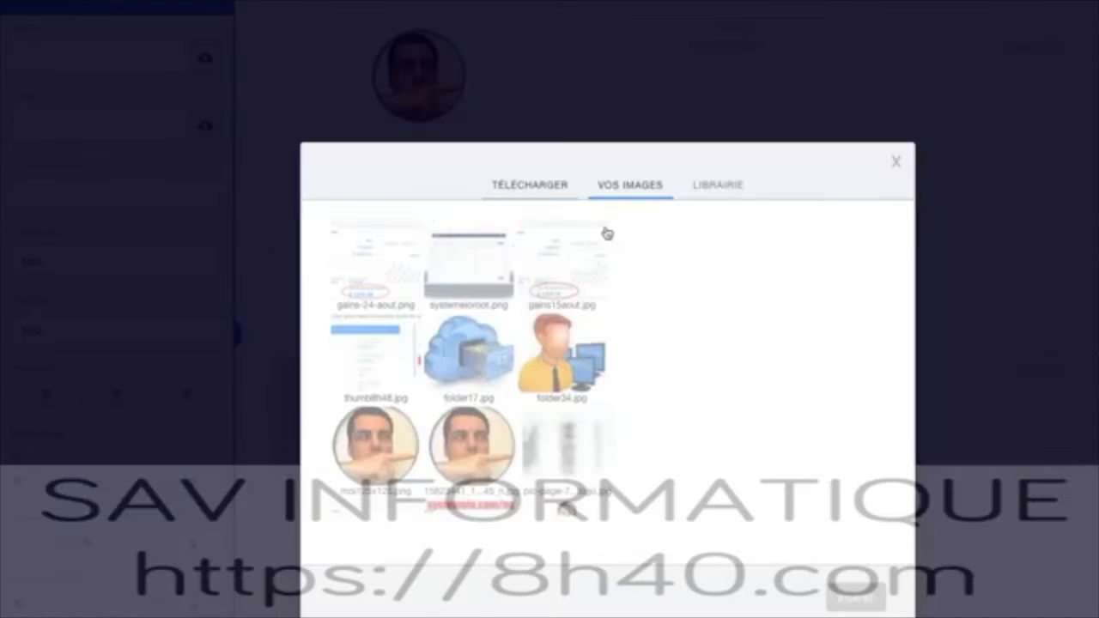
click(376, 444)
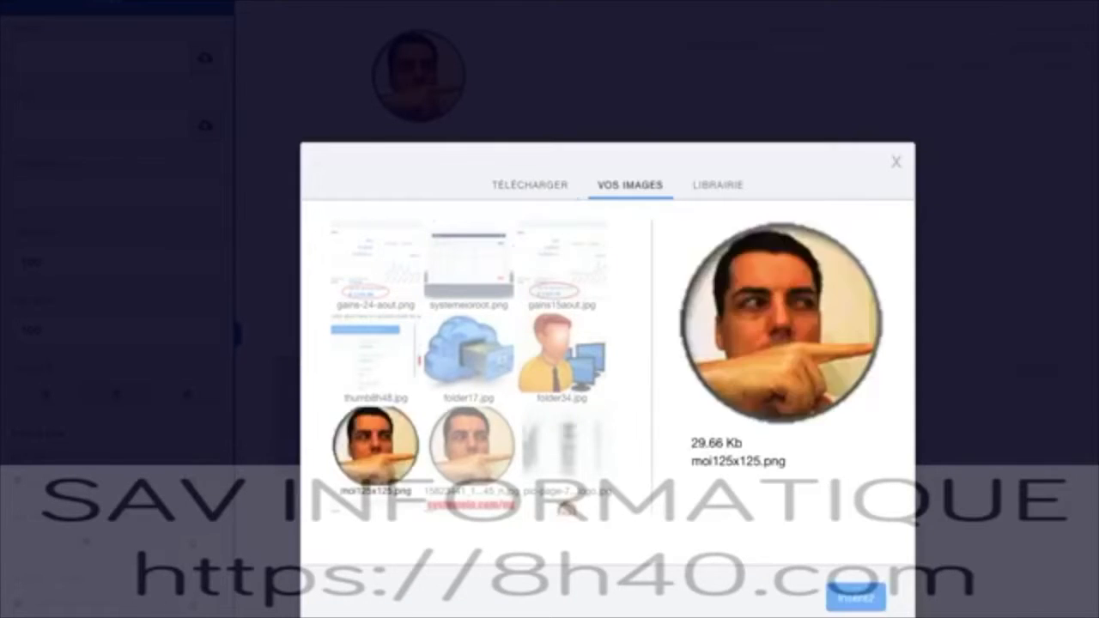
click(858, 595)
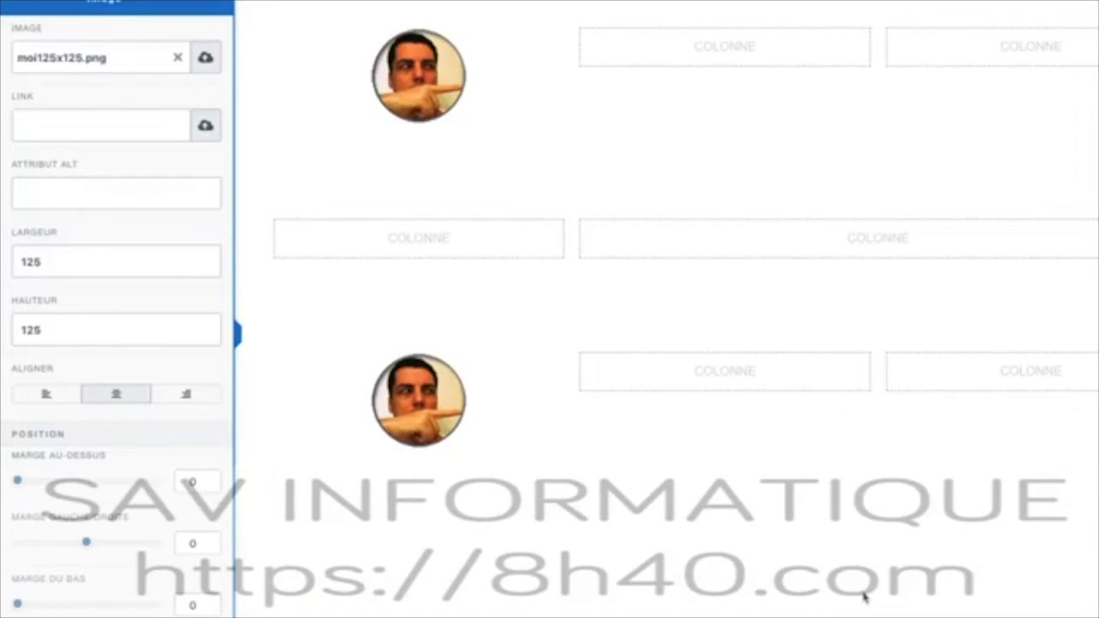
Add a button element to the wide 2/3 column of the middle row
click(764, 243)
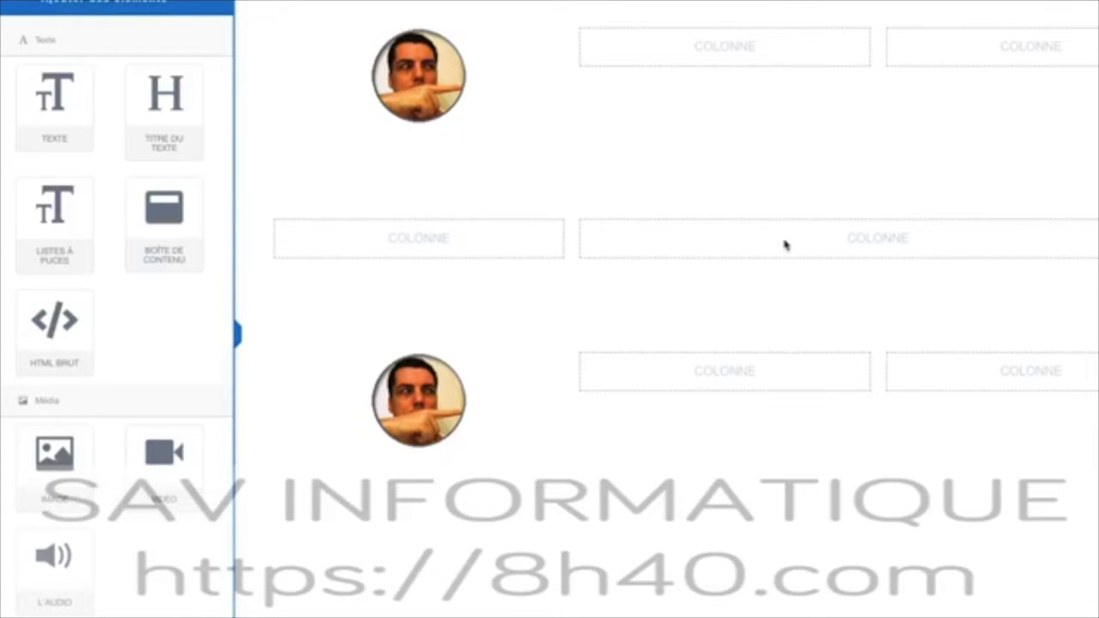
scroll(172, 335, down, 8)
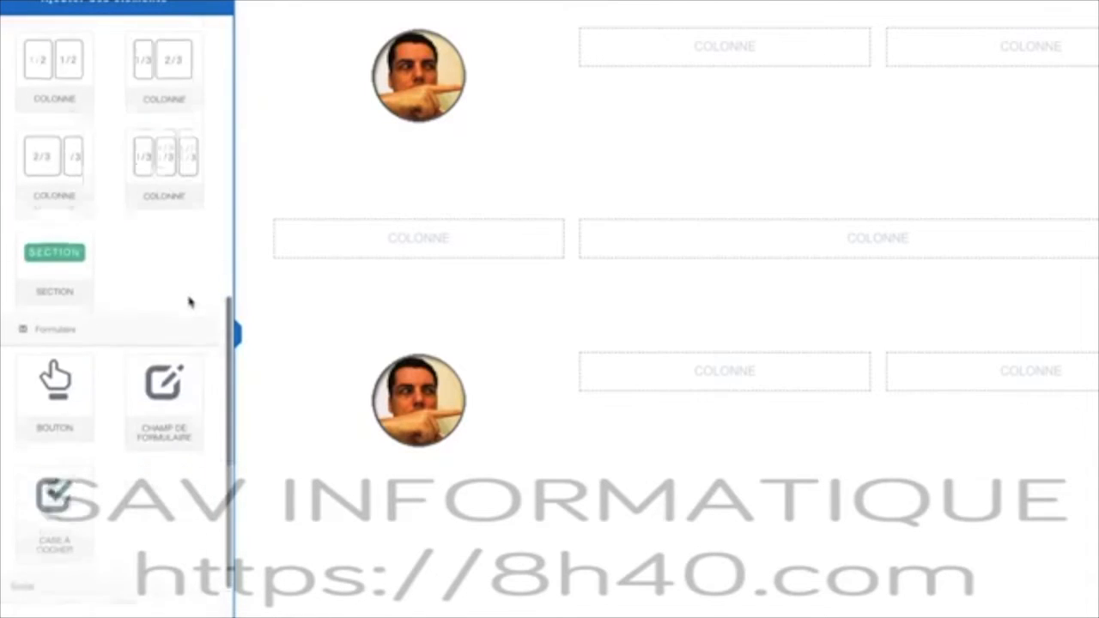
scroll(155, 275, down, 3)
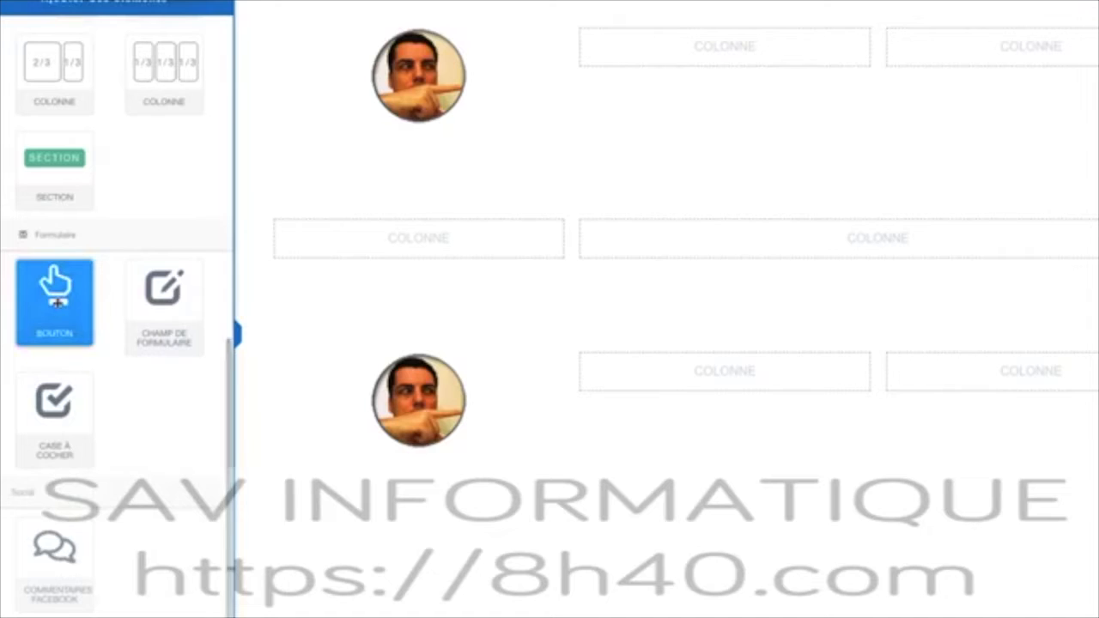
drag(54, 300, 812, 245)
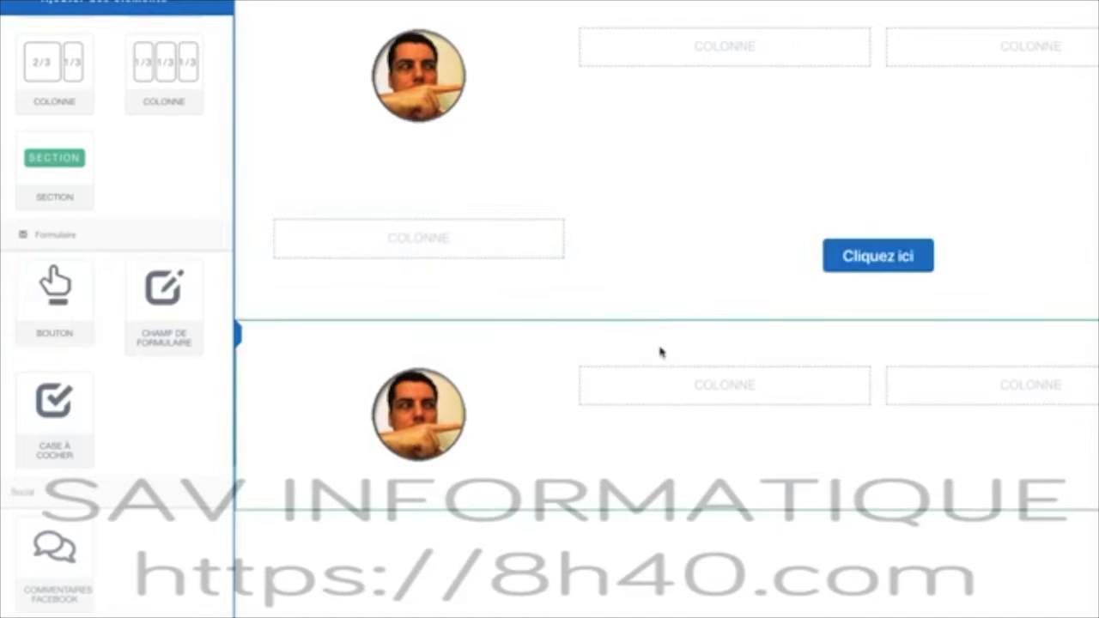
Change the label of the middle row's button to "Clique ma teub"
click(872, 260)
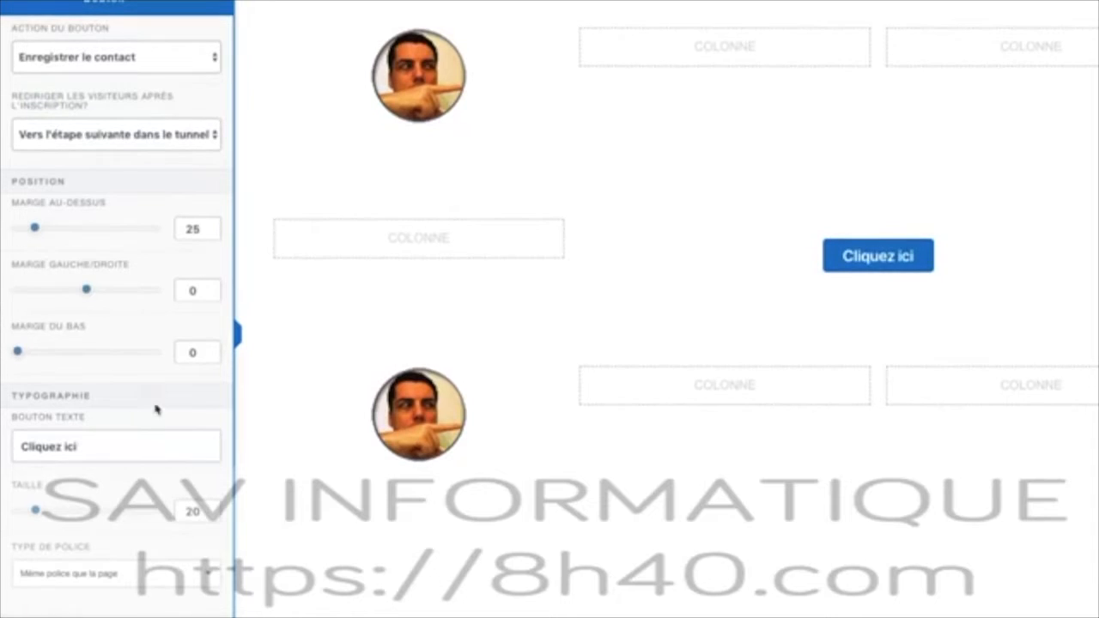
click(875, 255)
click(867, 261)
drag(91, 452, 56, 442)
text(ma teub)
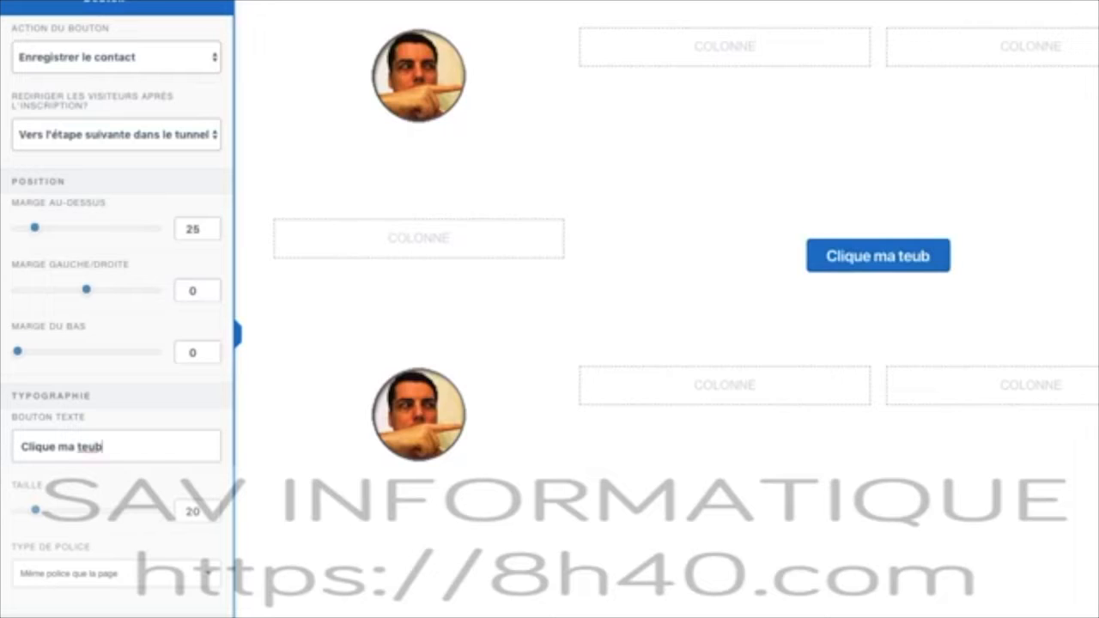
Set the button's text size to 68 and its width option to Fill Width
scroll(102, 454, down, 1)
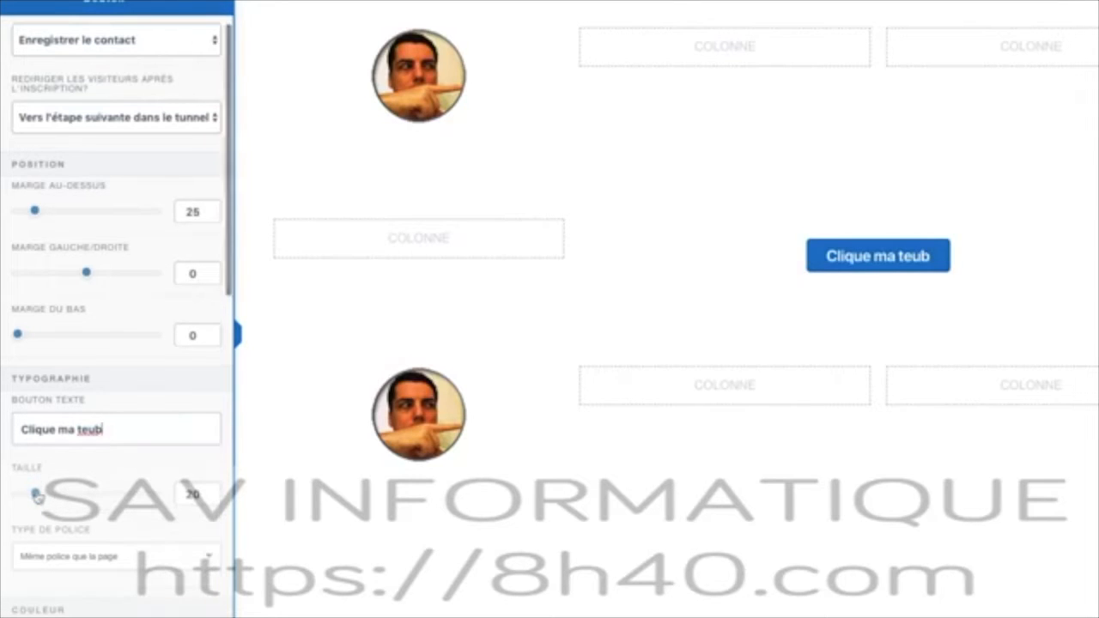
drag(38, 493, 108, 505)
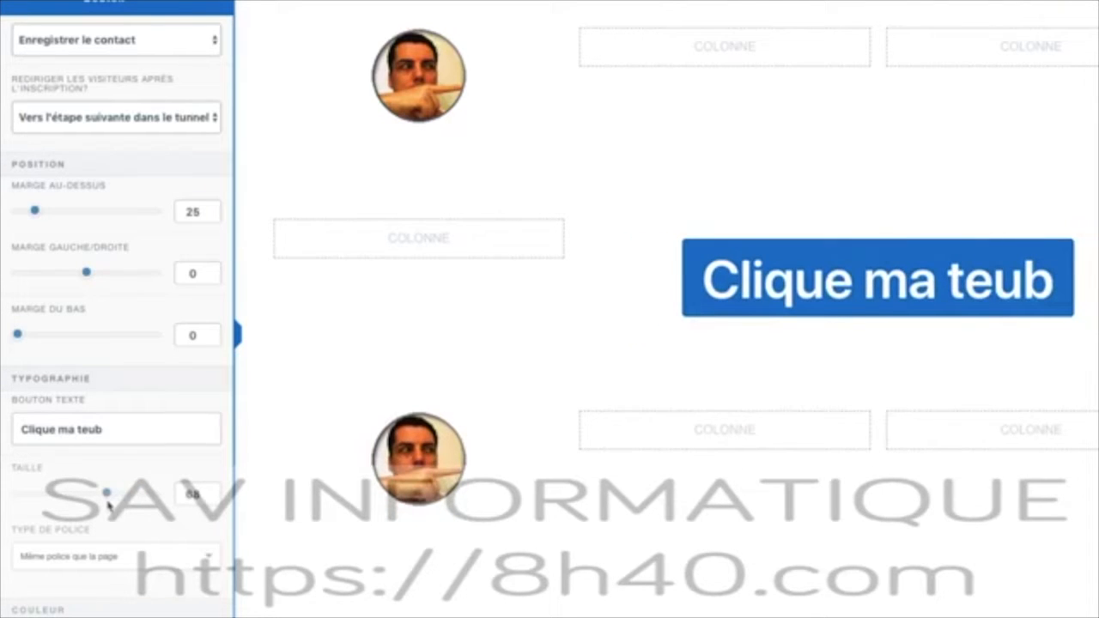
scroll(134, 470, down, 5)
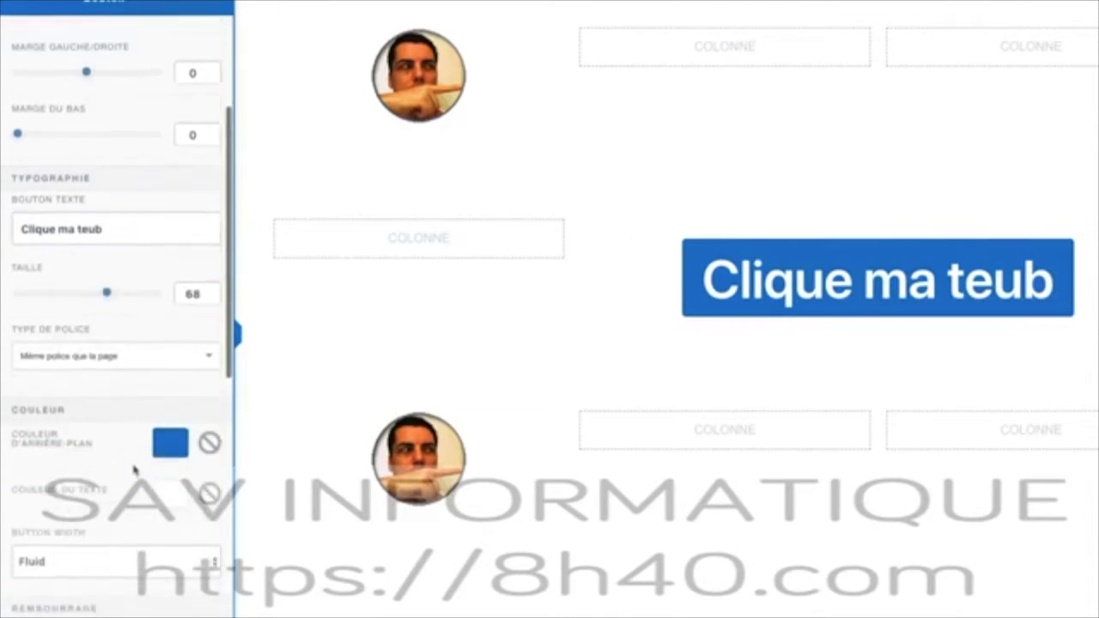
scroll(134, 470, down, 6)
click(129, 335)
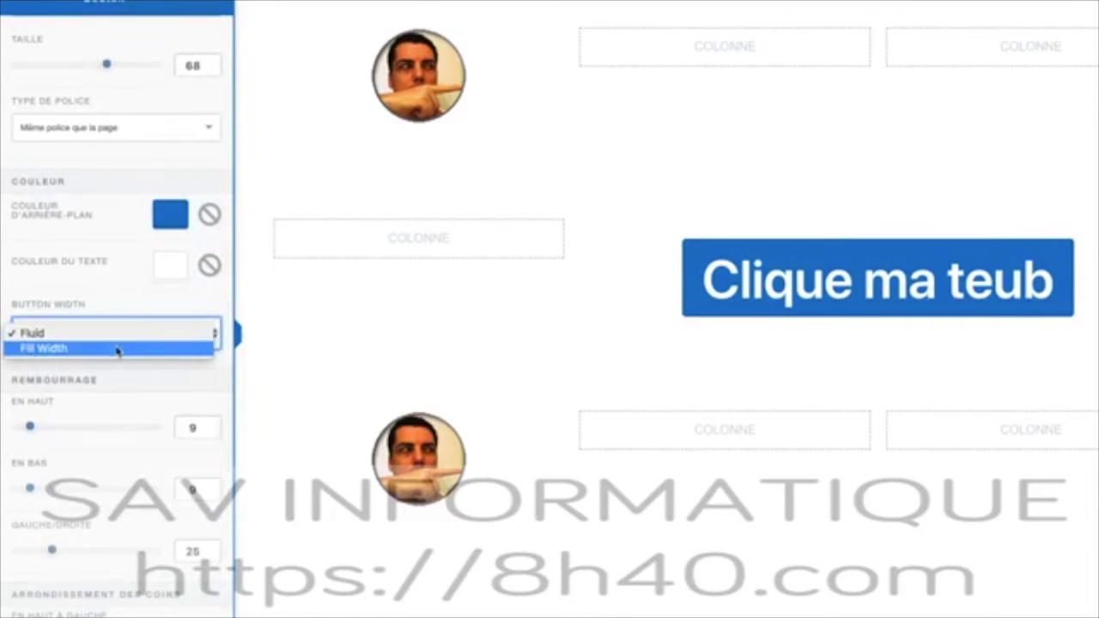
click(118, 349)
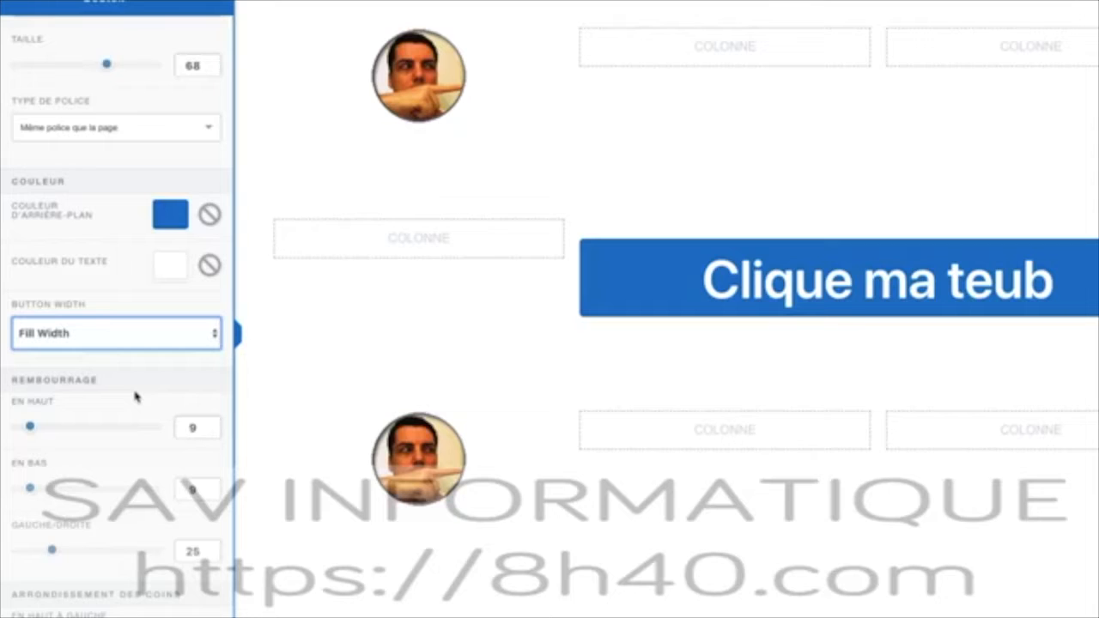
Set the button's corner rounding to 85 at the upper right and 88 at the lower right
scroll(135, 396, down, 4)
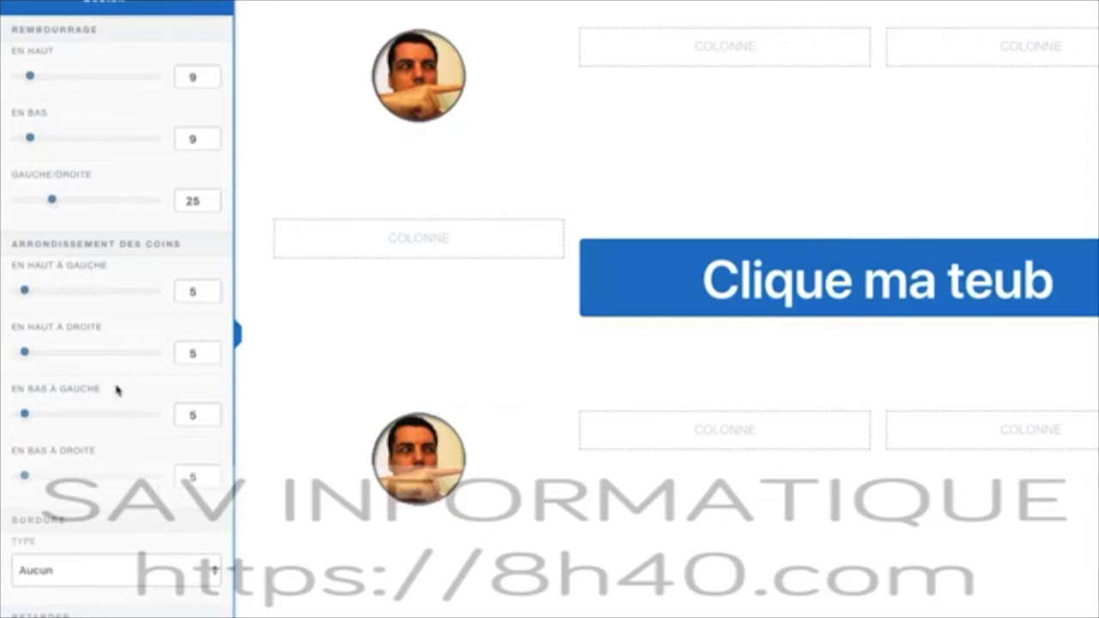
drag(24, 354, 134, 353)
drag(24, 476, 138, 479)
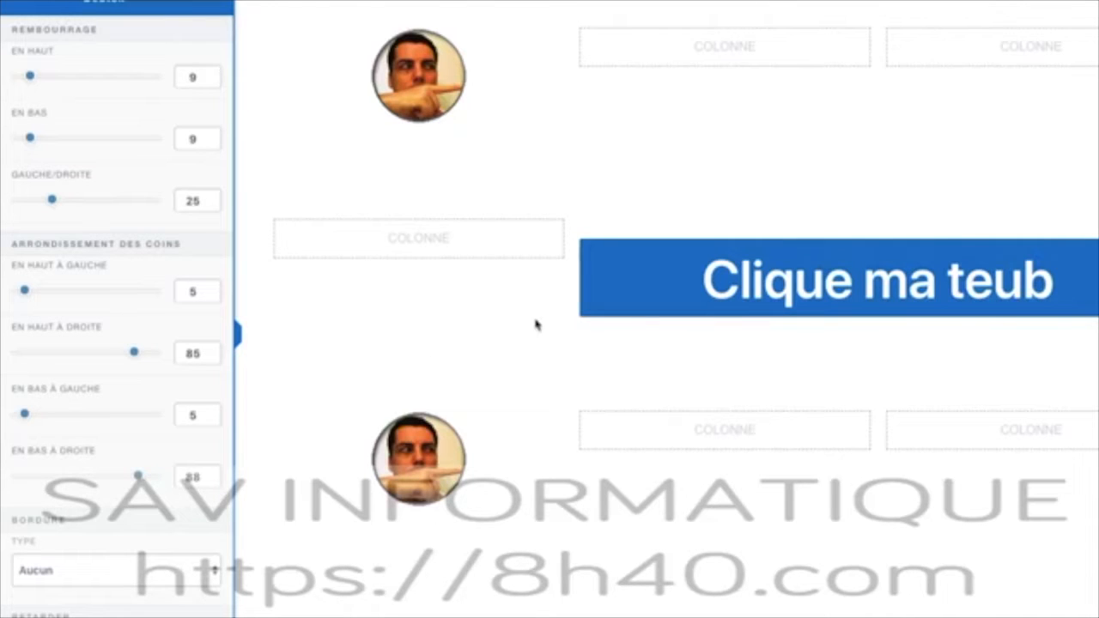
Narrow the first column of the middle row to about half its width, giving the space to the button's column
click(554, 277)
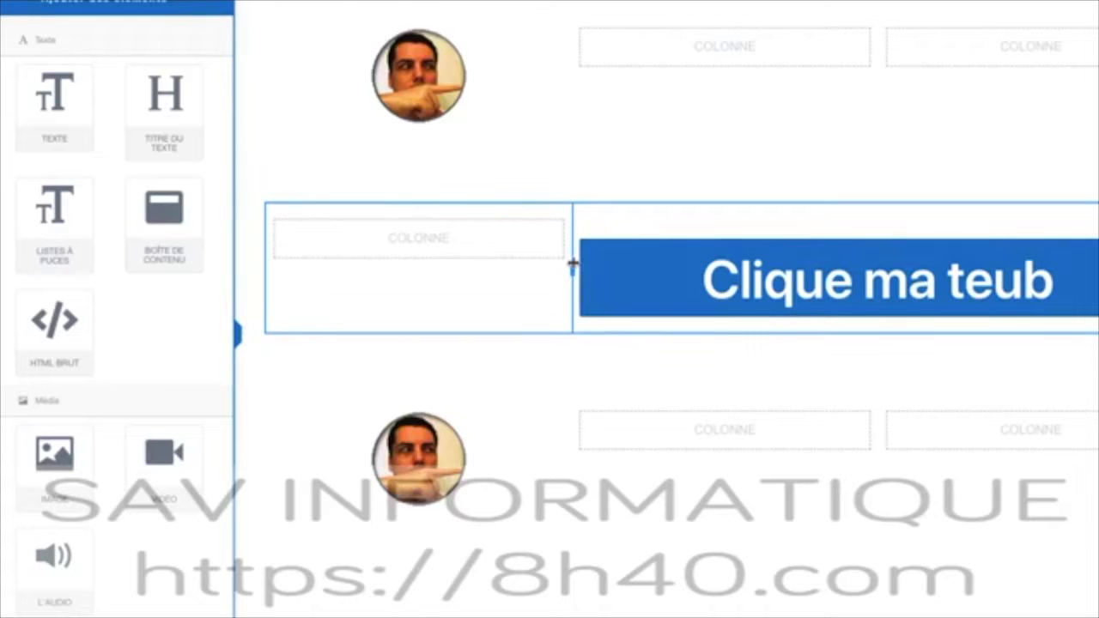
drag(573, 266, 466, 266)
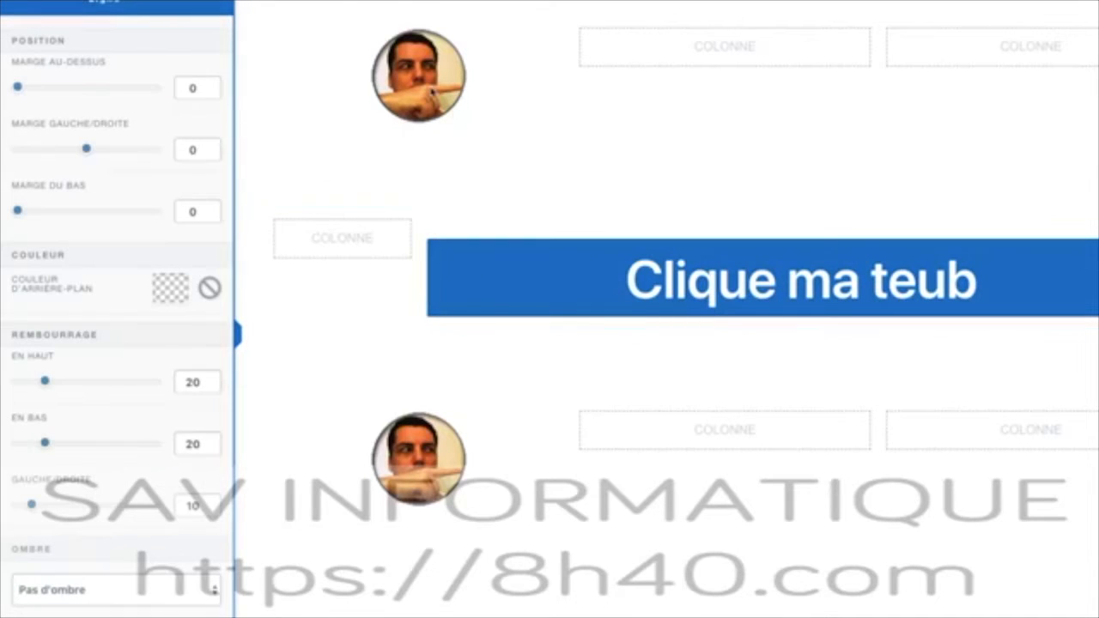
Set the top and bottom padding of the middle section containing the button to 0
click(492, 184)
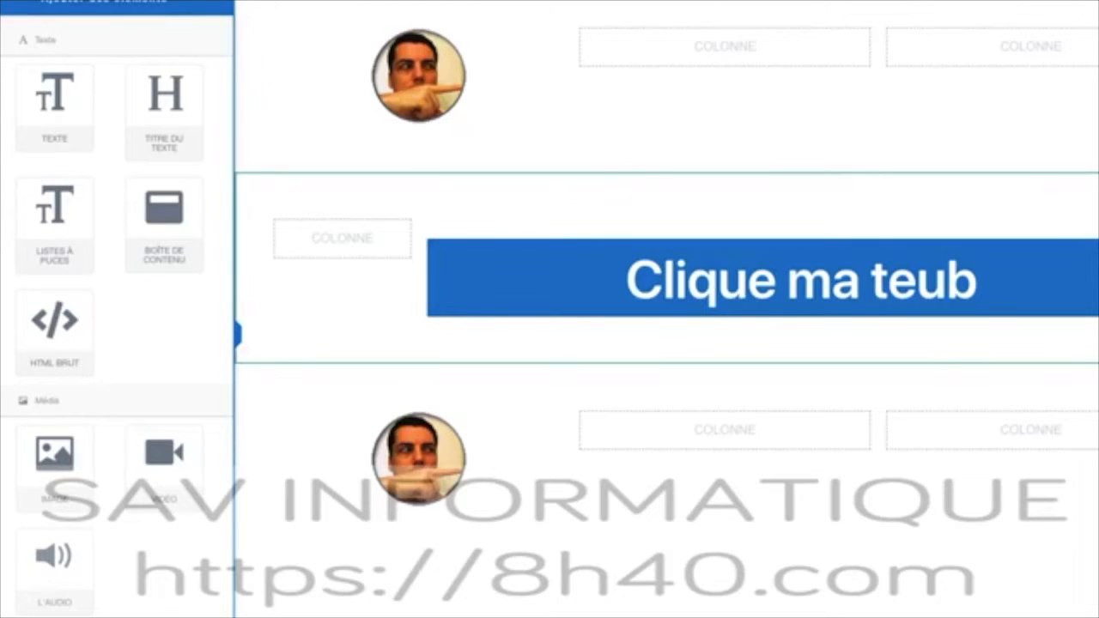
click(1091, 193)
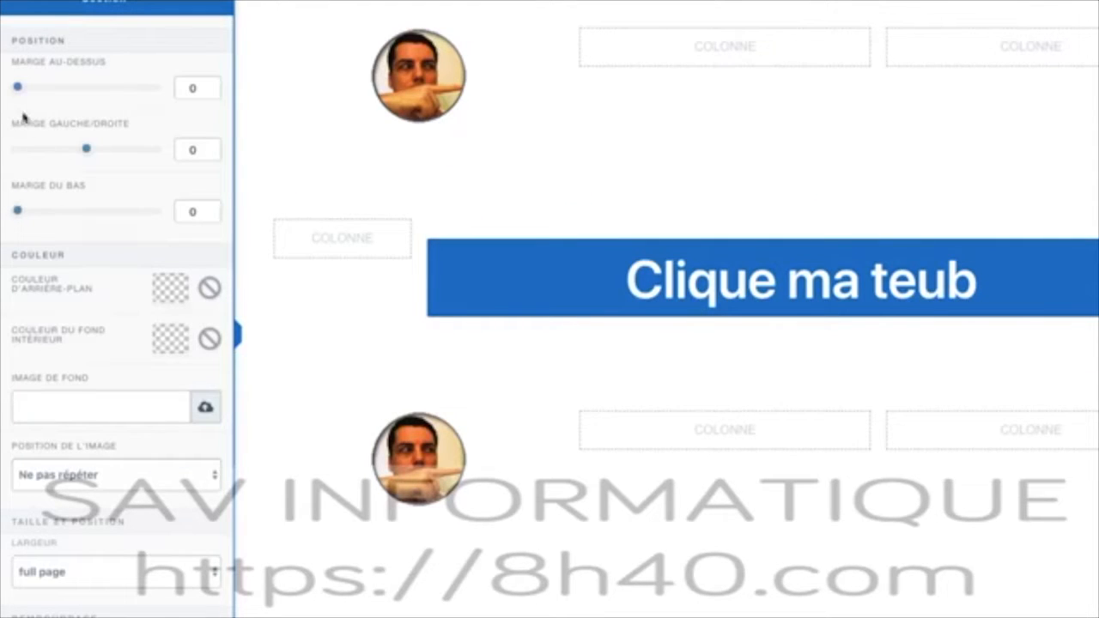
mouse_move(18, 88)
mouse_down()
mouse_move(57, 92)
mouse_move(5, 91)
mouse_up()
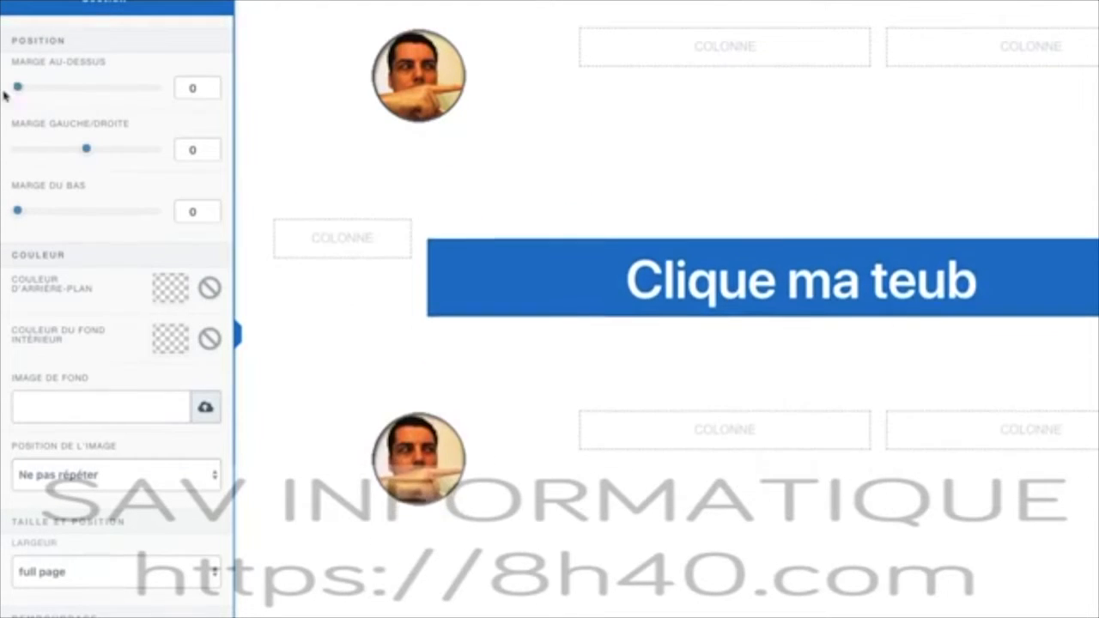
scroll(76, 300, down, 3)
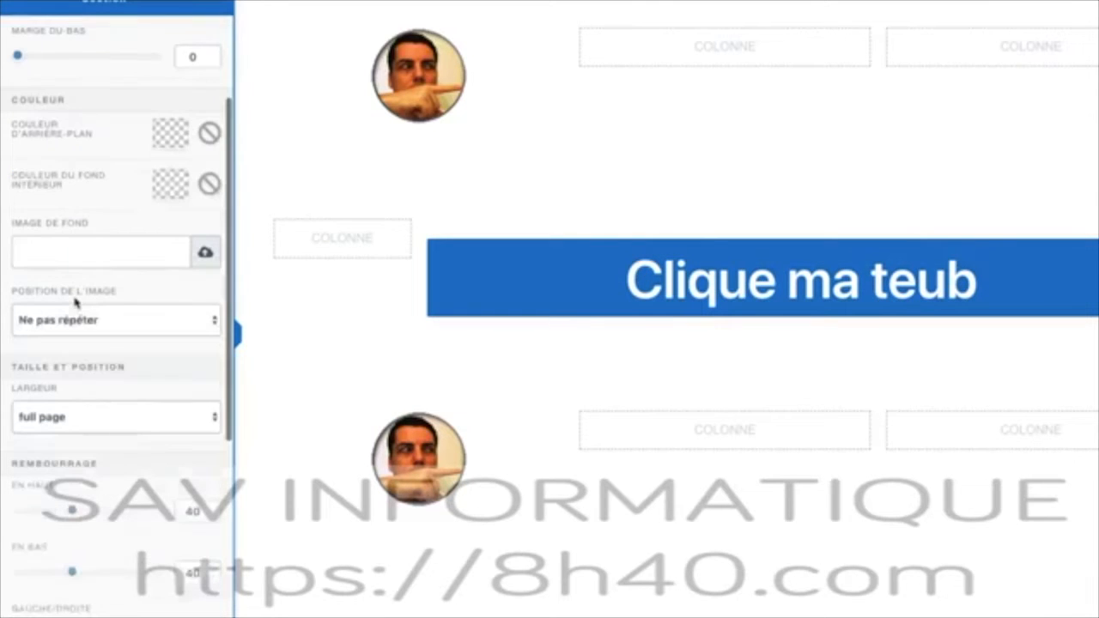
scroll(76, 300, down, 3)
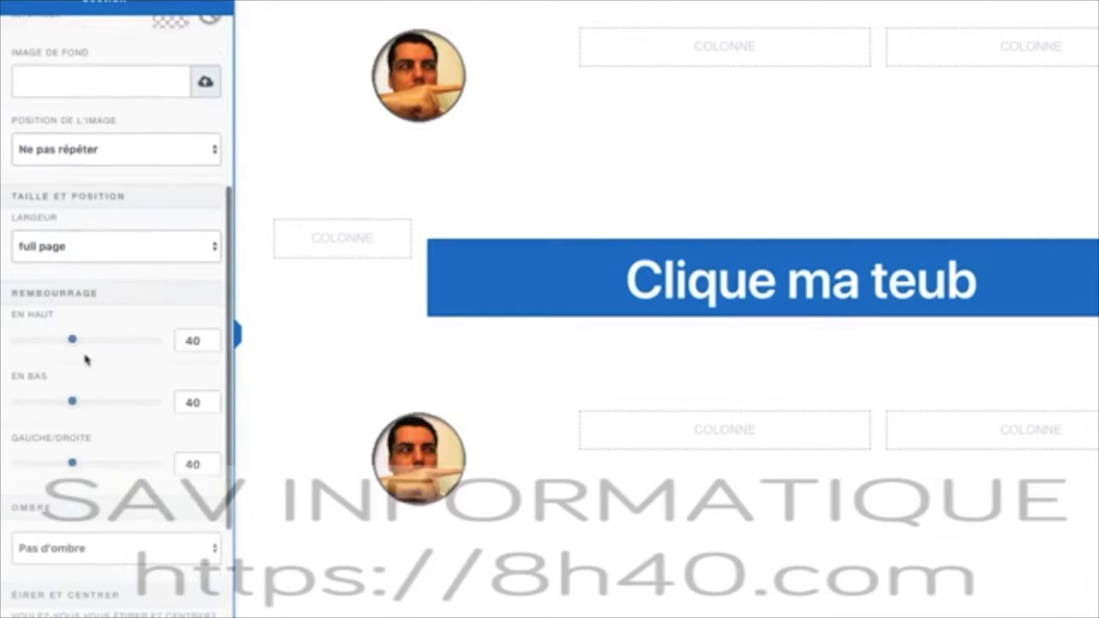
drag(73, 342, 3, 347)
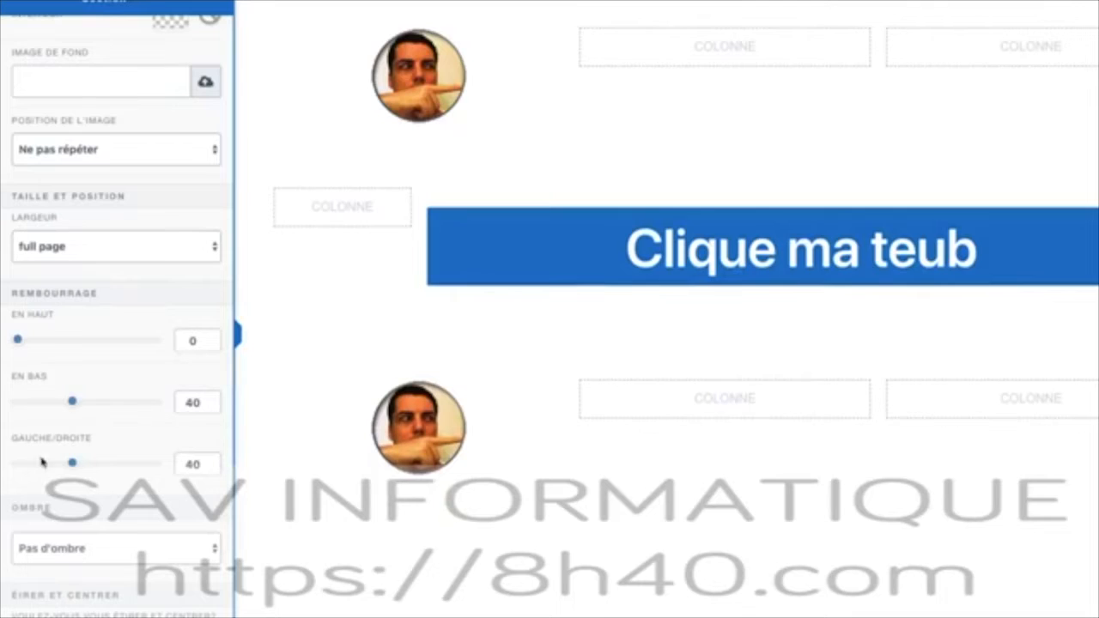
drag(72, 404, 15, 404)
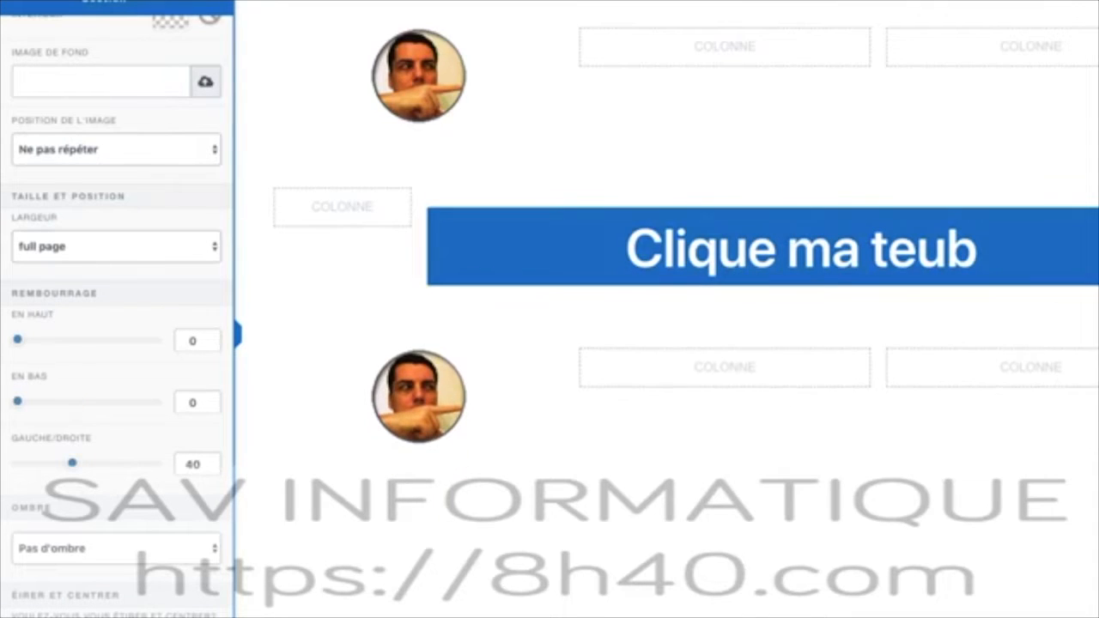
scroll(133, 398, down, 1)
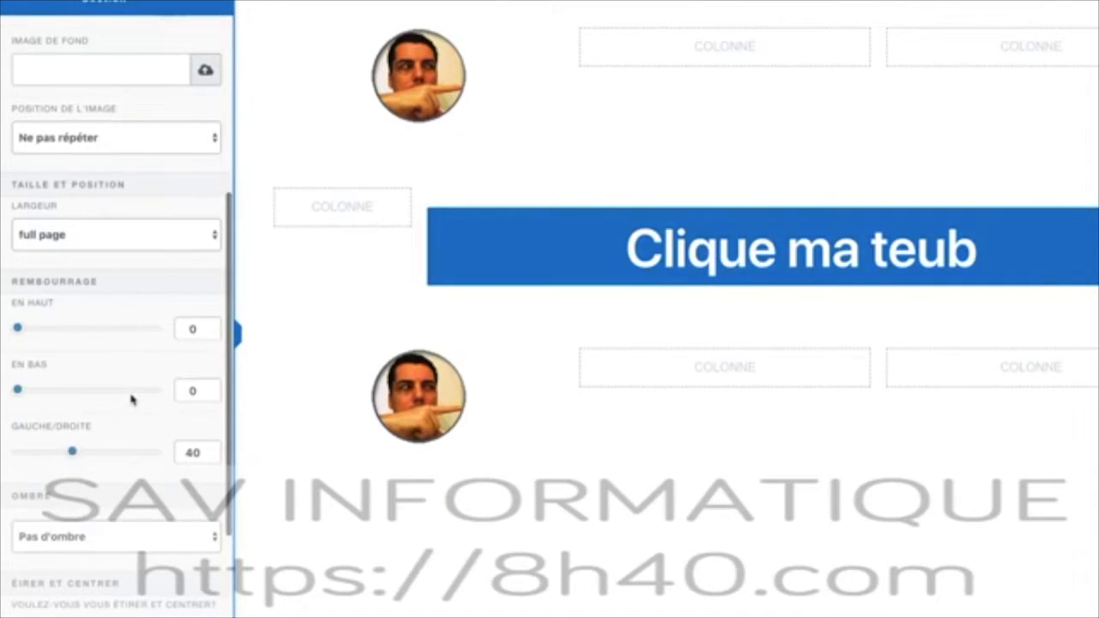
scroll(133, 398, down, 5)
Set the top and bottom padding of the section above the button to 0
click(617, 113)
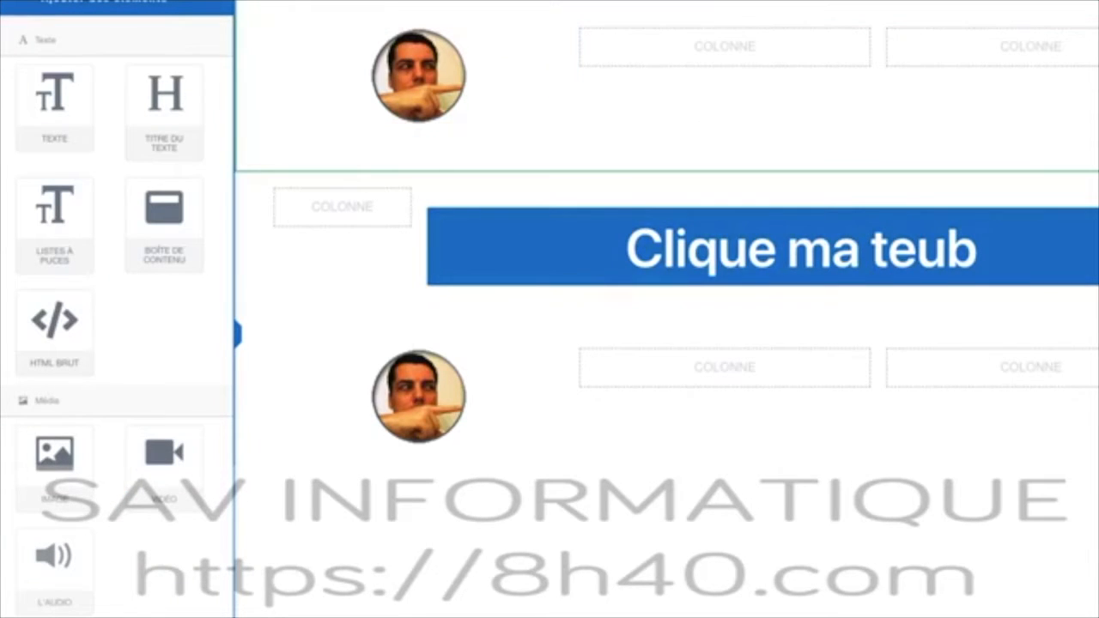
click(1094, 94)
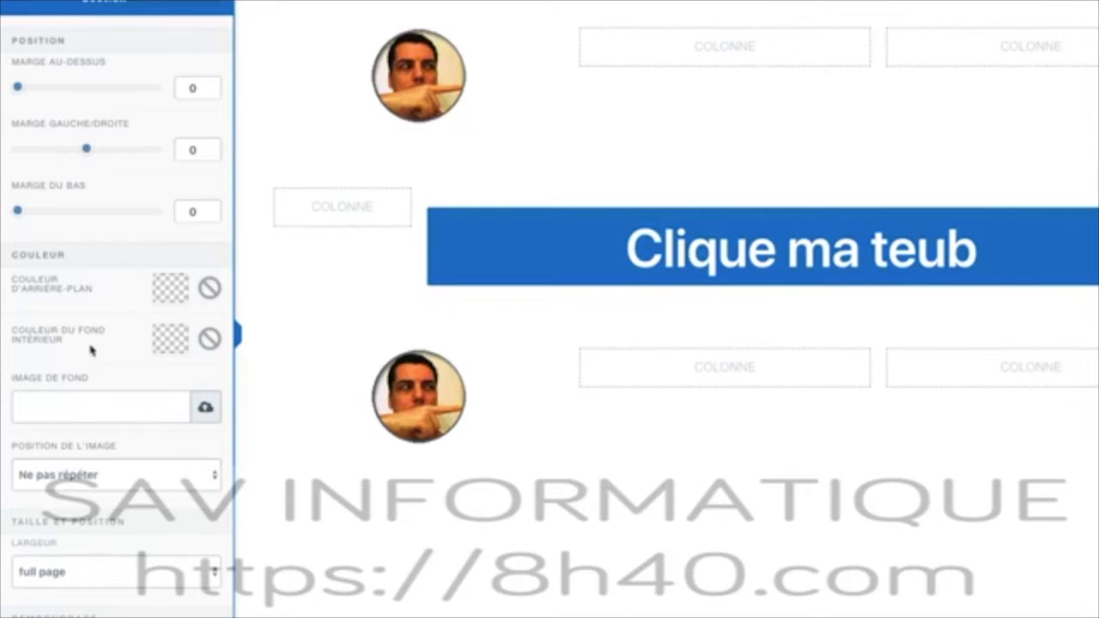
scroll(90, 350, down, 5)
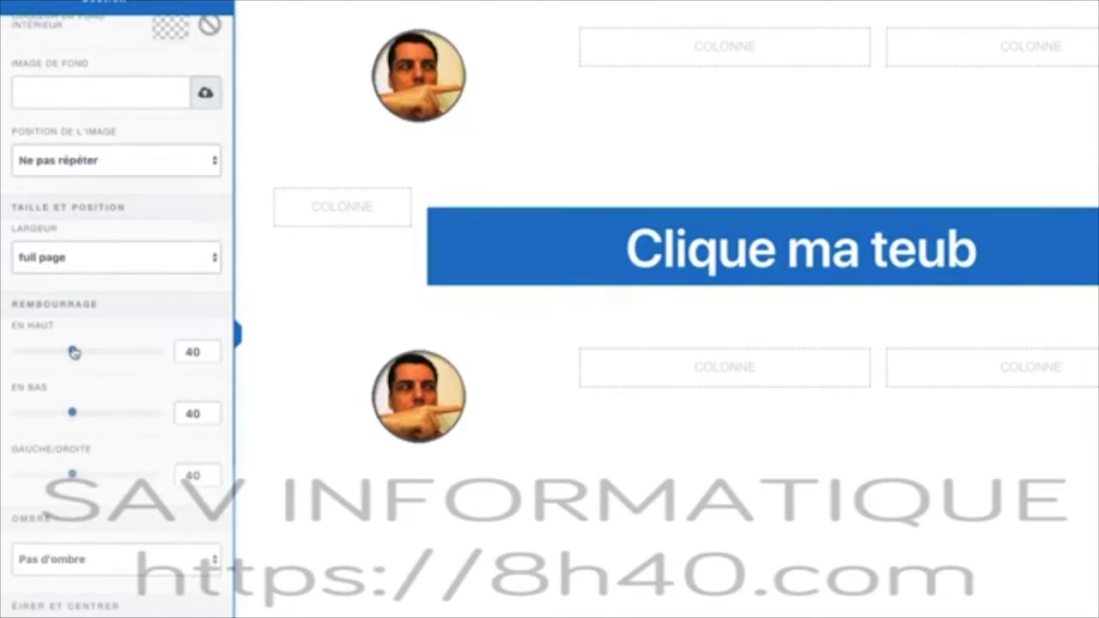
drag(74, 352, 9, 361)
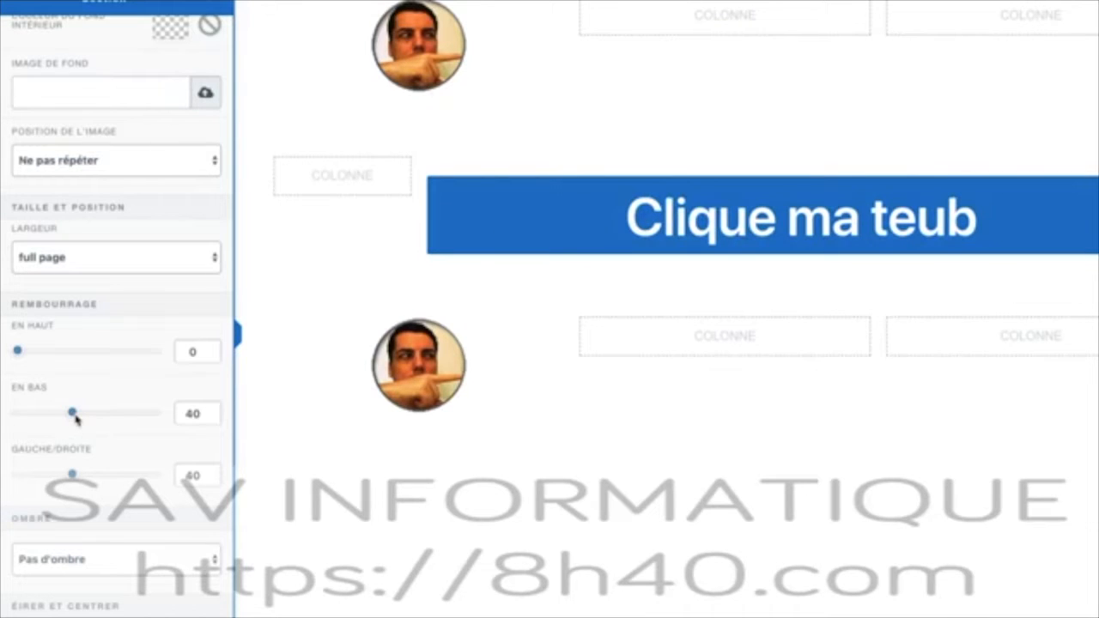
drag(74, 415, 40, 421)
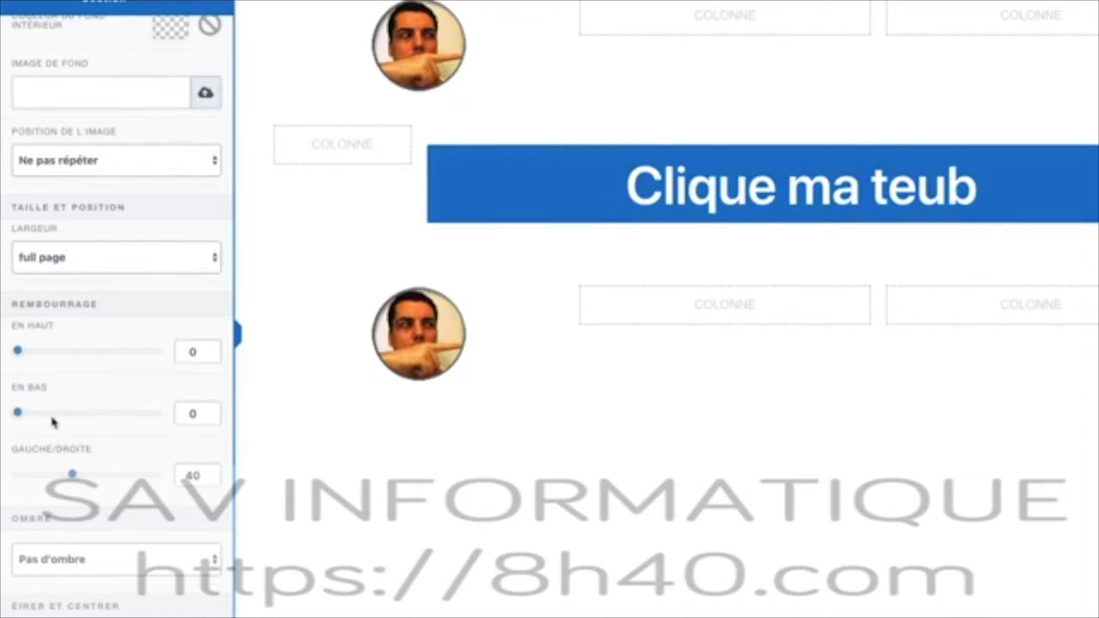
scroll(120, 421, down, 3)
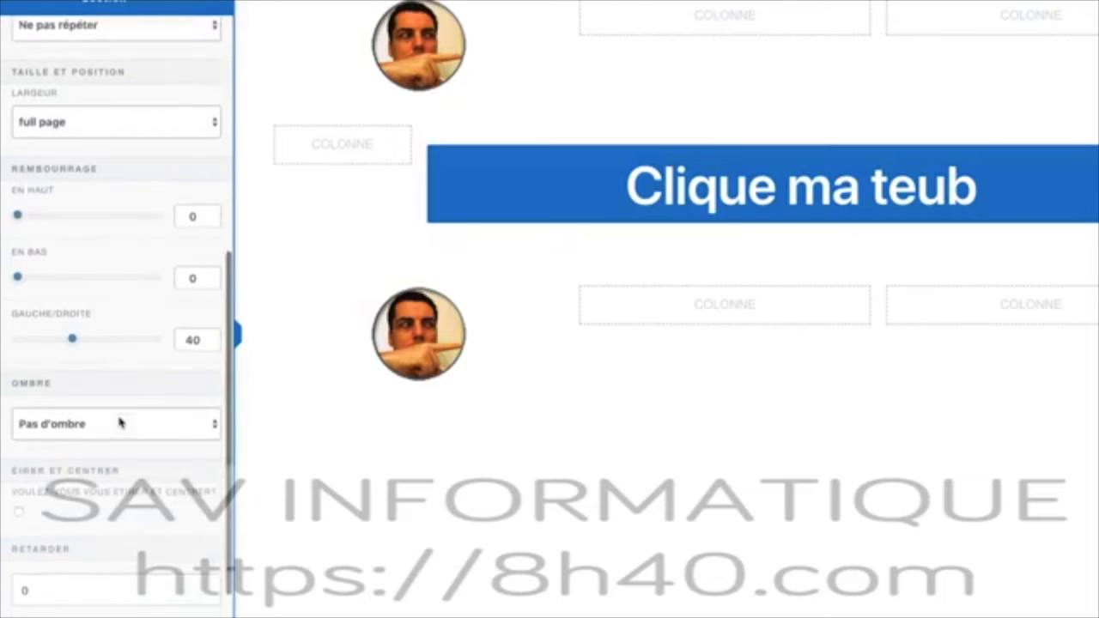
Set the top and bottom padding of the section below the button to 0
click(539, 258)
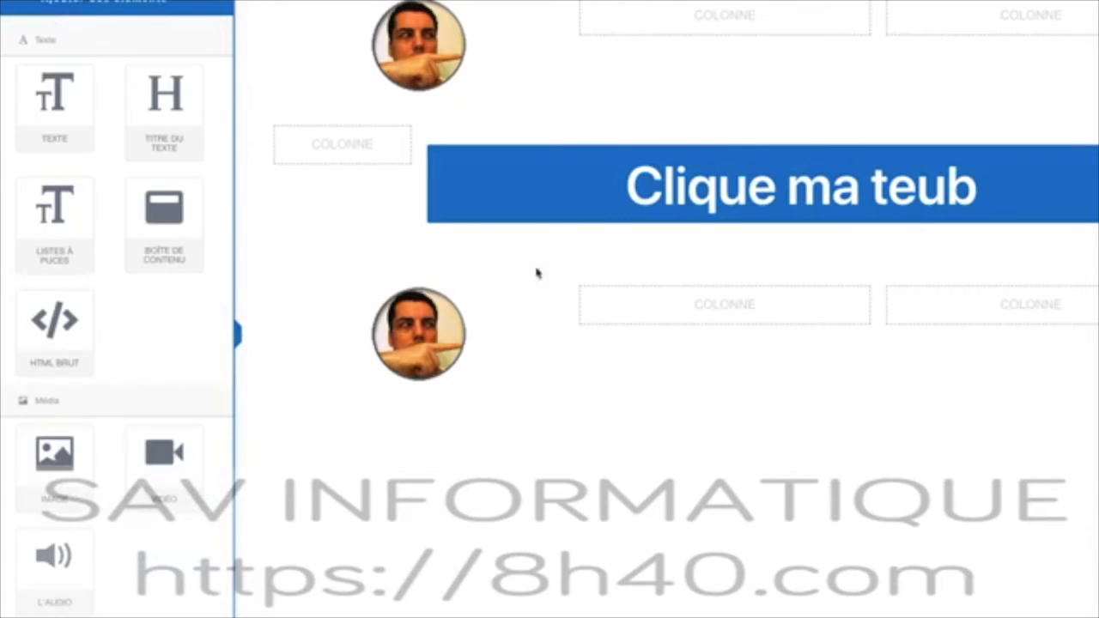
click(668, 279)
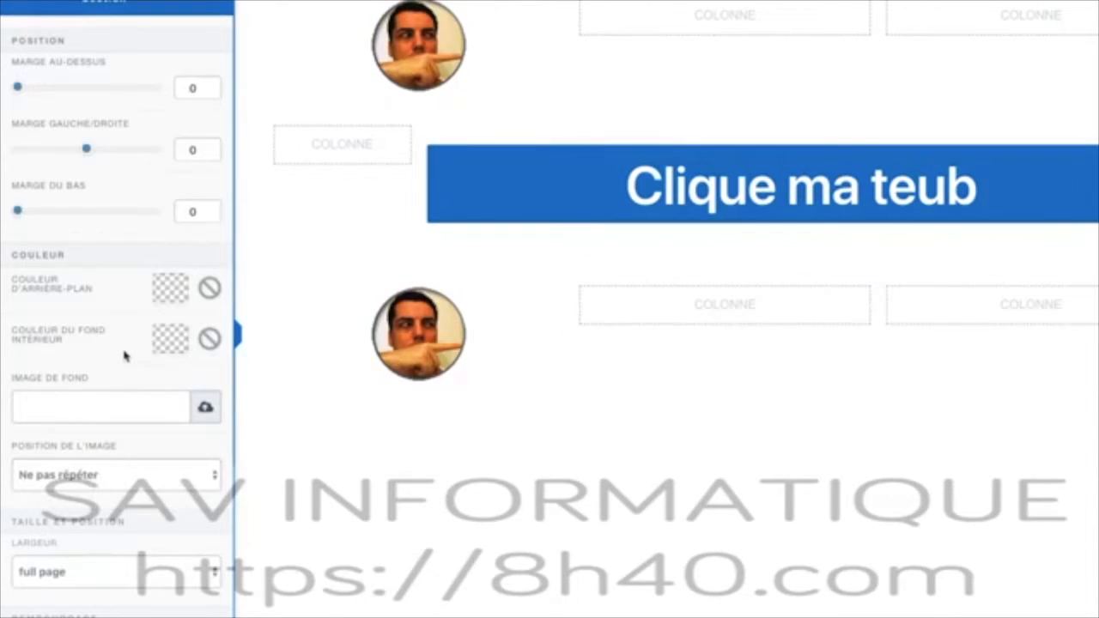
scroll(125, 356, down, 2)
scroll(123, 355, up, 1)
scroll(117, 351, down, 5)
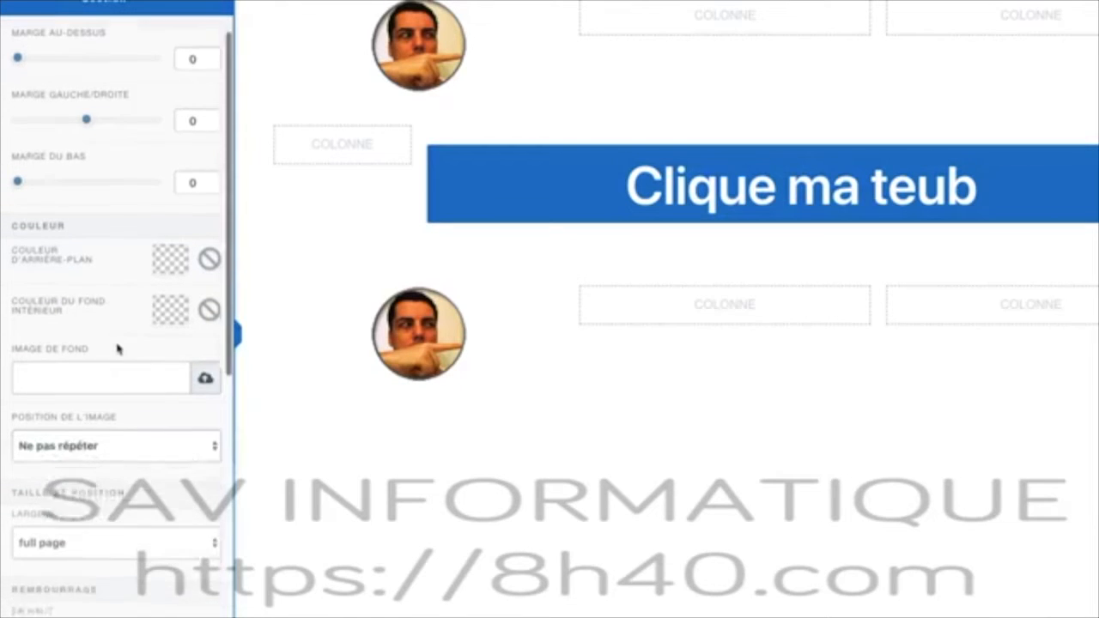
scroll(118, 346, down, 1)
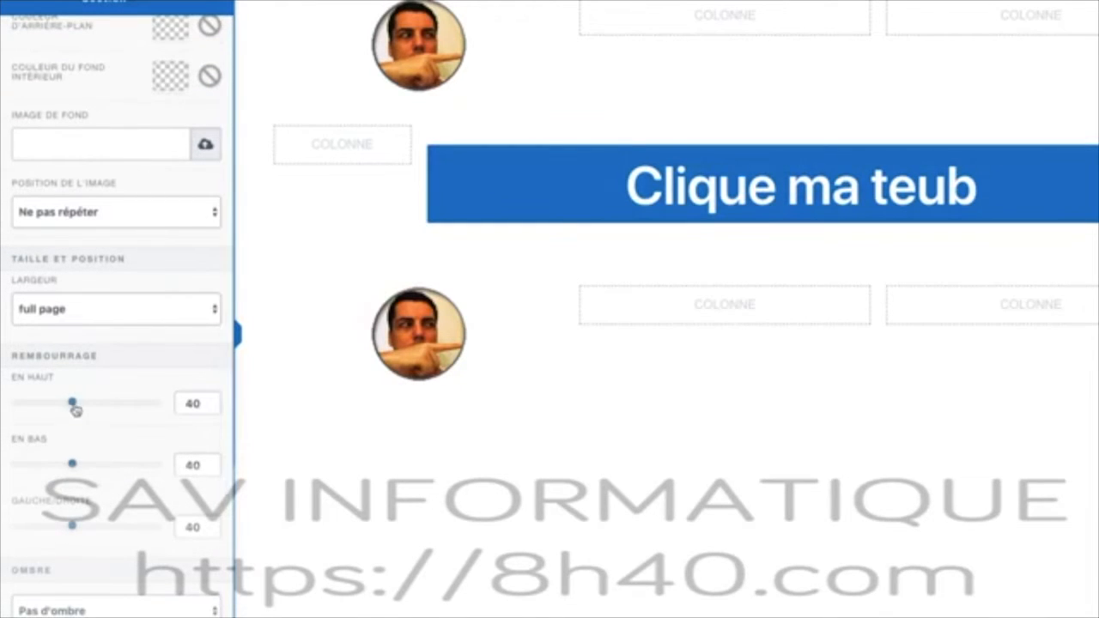
drag(74, 410, 8, 412)
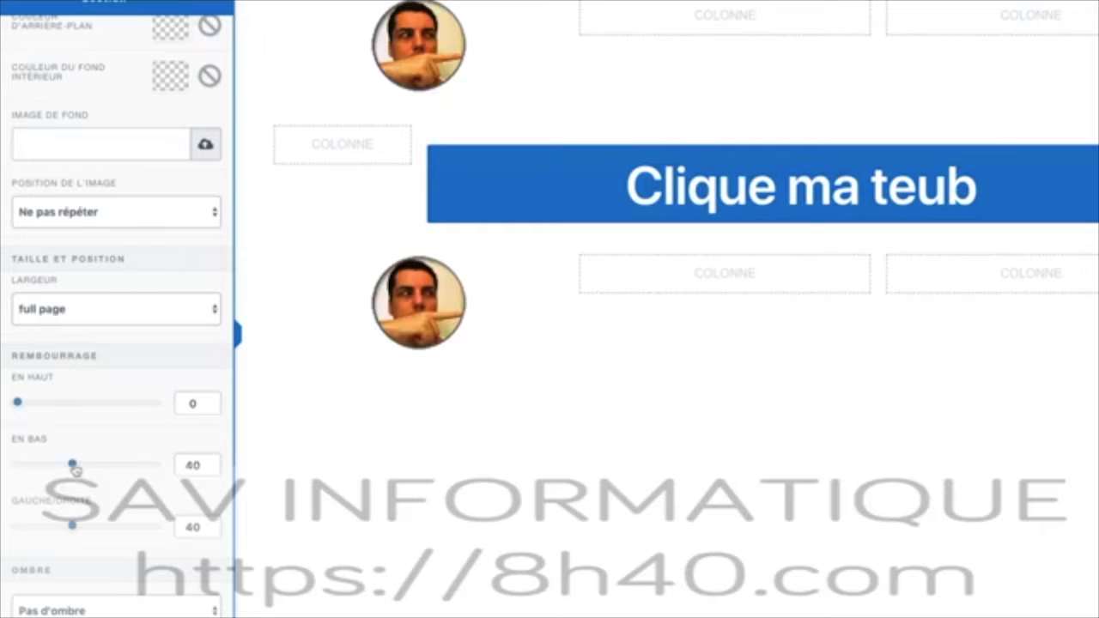
drag(73, 465, 12, 468)
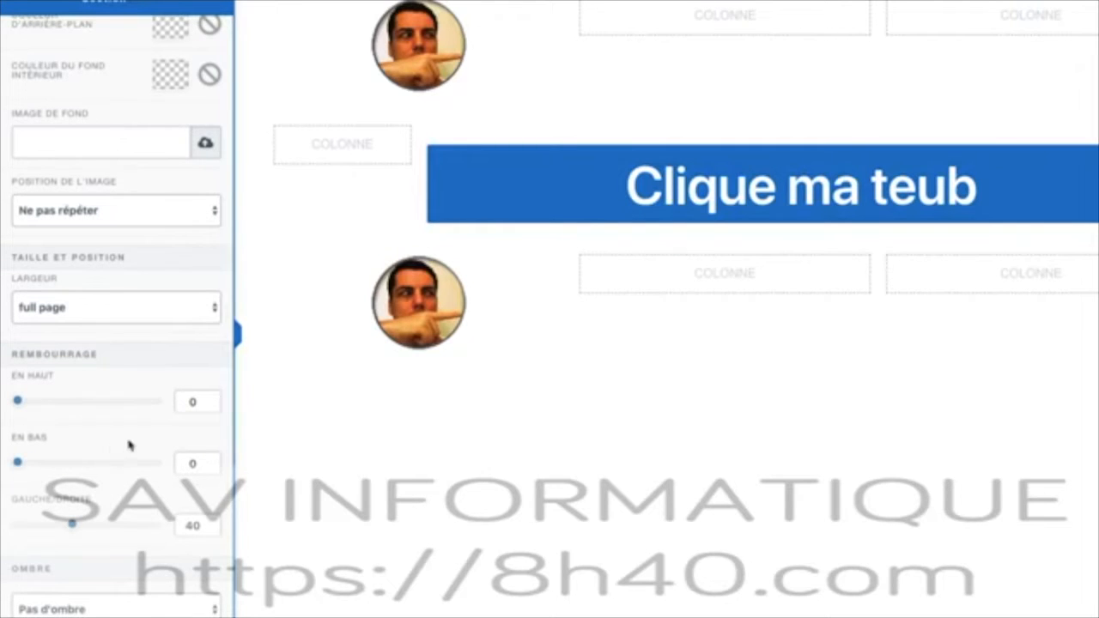
scroll(142, 436, up, 6)
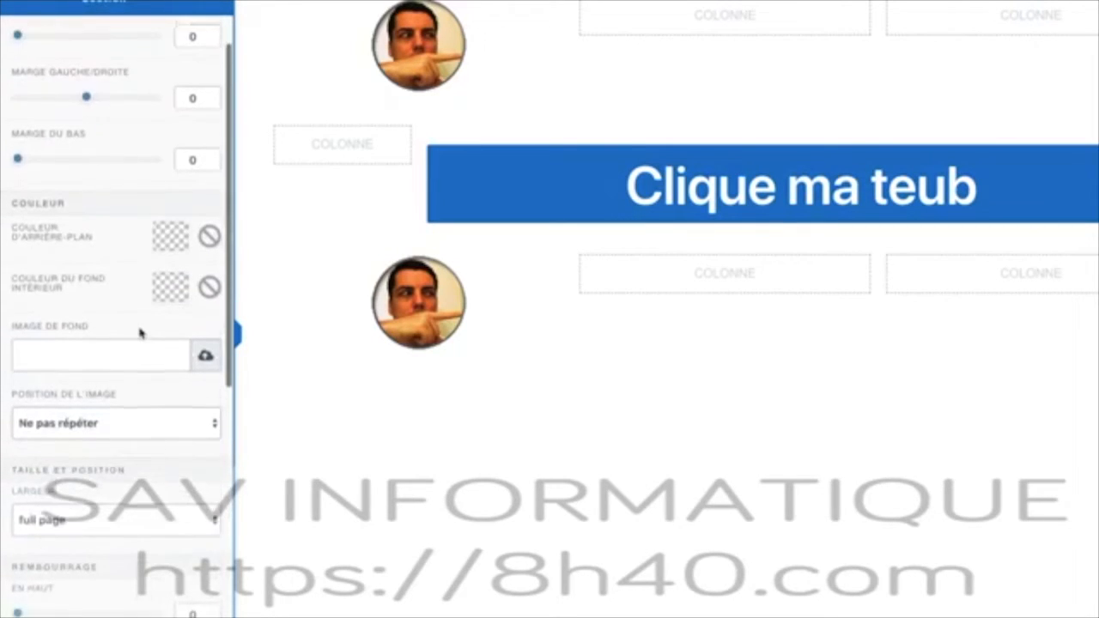
scroll(140, 333, up, 2)
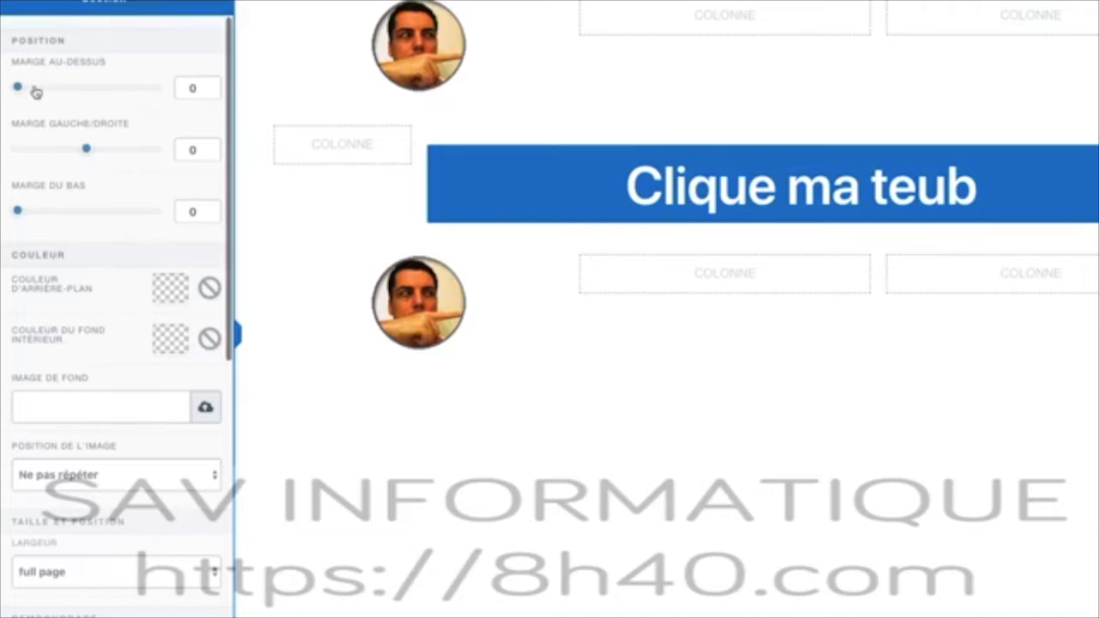
scroll(122, 332, down, 10)
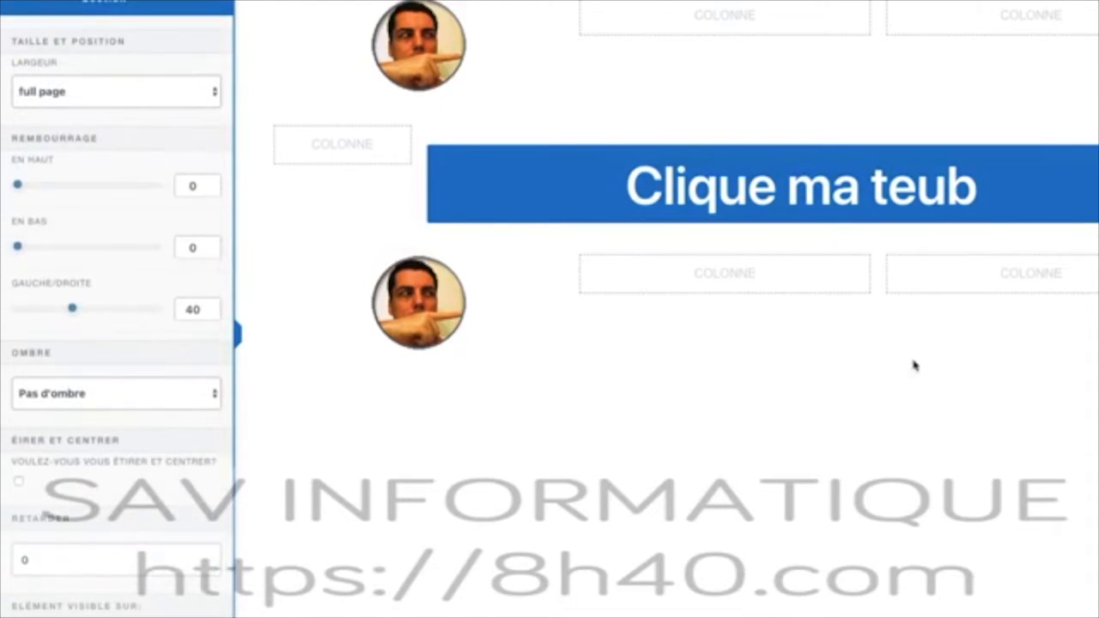
Set the top and bottom padding of the three-column row below the button to 0
click(885, 398)
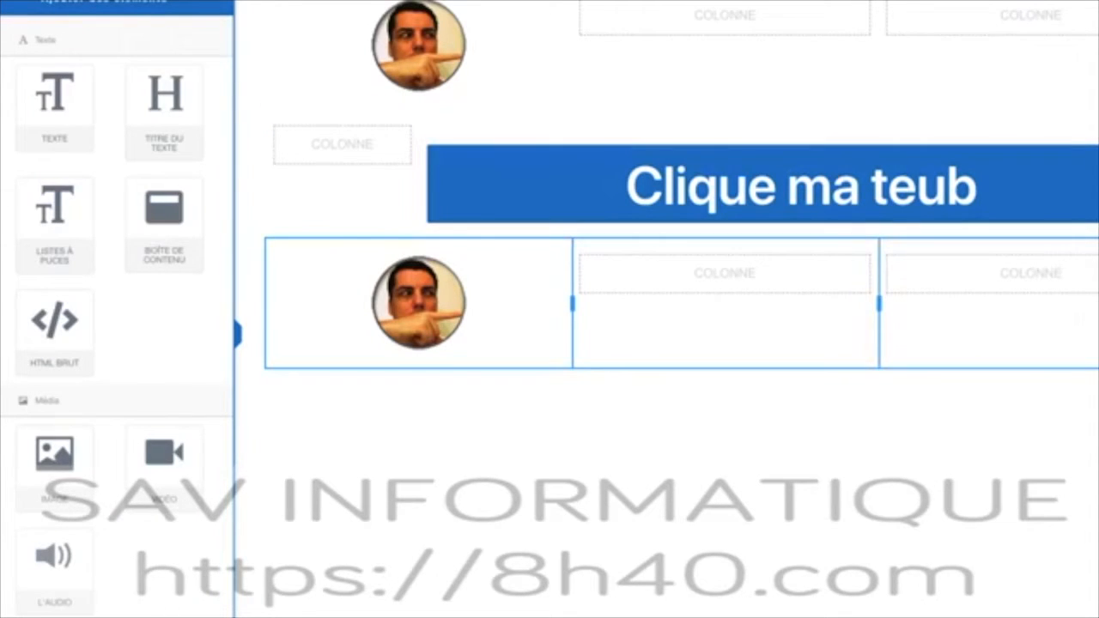
click(1098, 303)
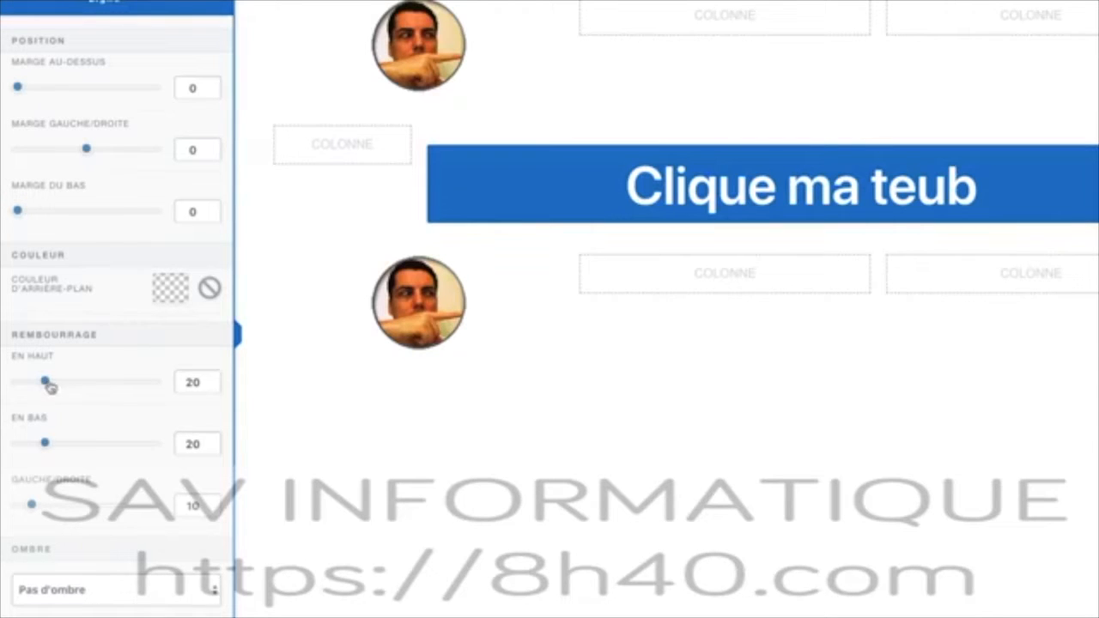
drag(43, 388, 18, 382)
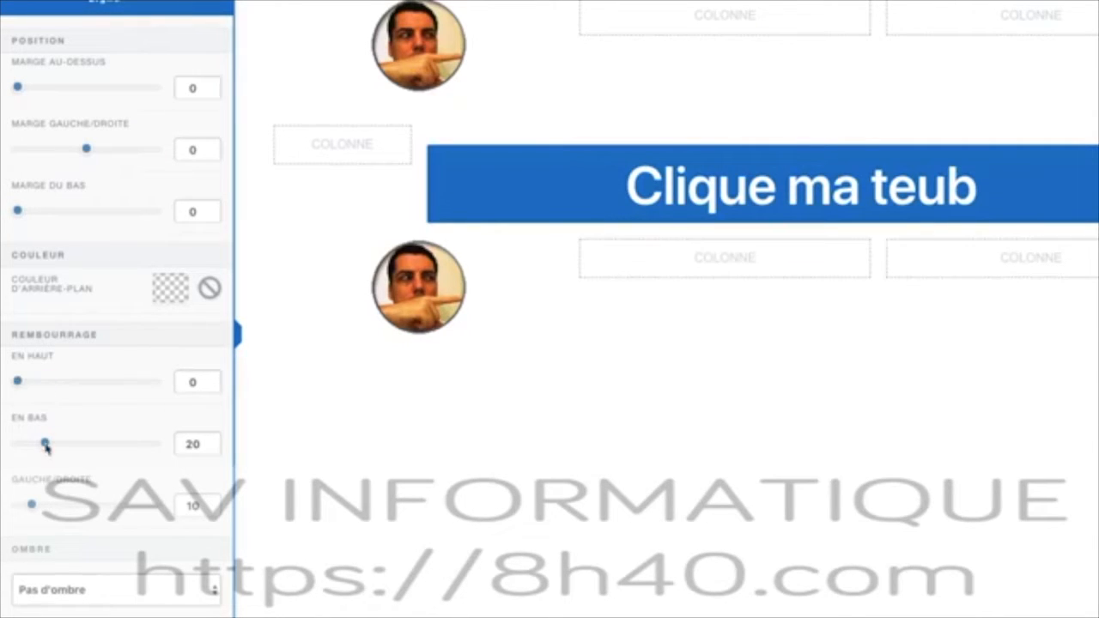
drag(43, 443, 17, 444)
Set the bottom padding of the row above the button to 0
click(541, 53)
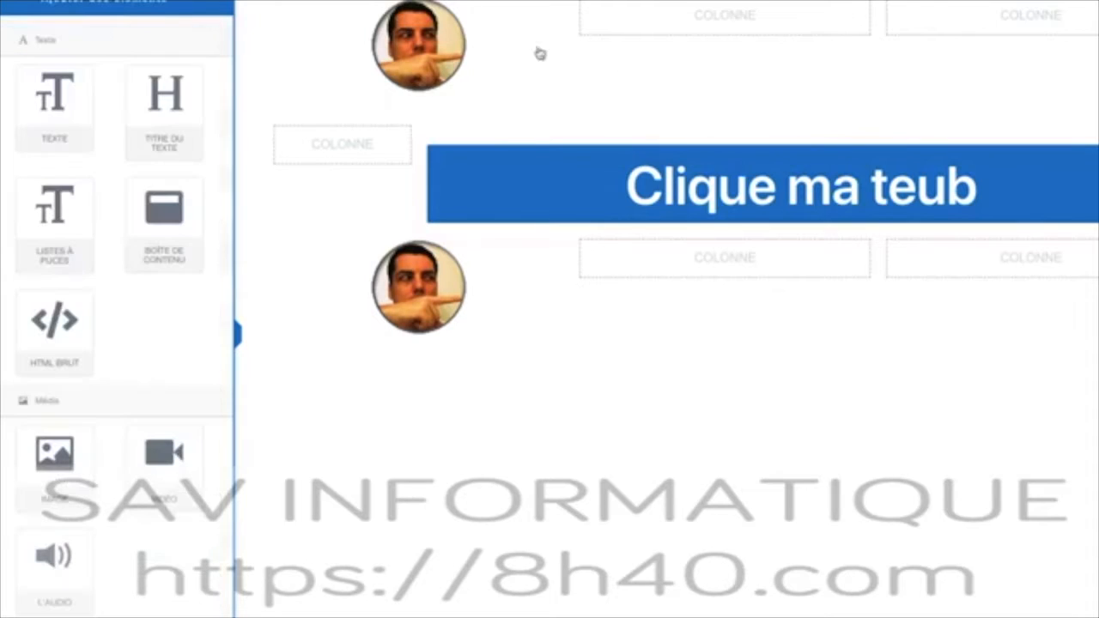
click(292, 3)
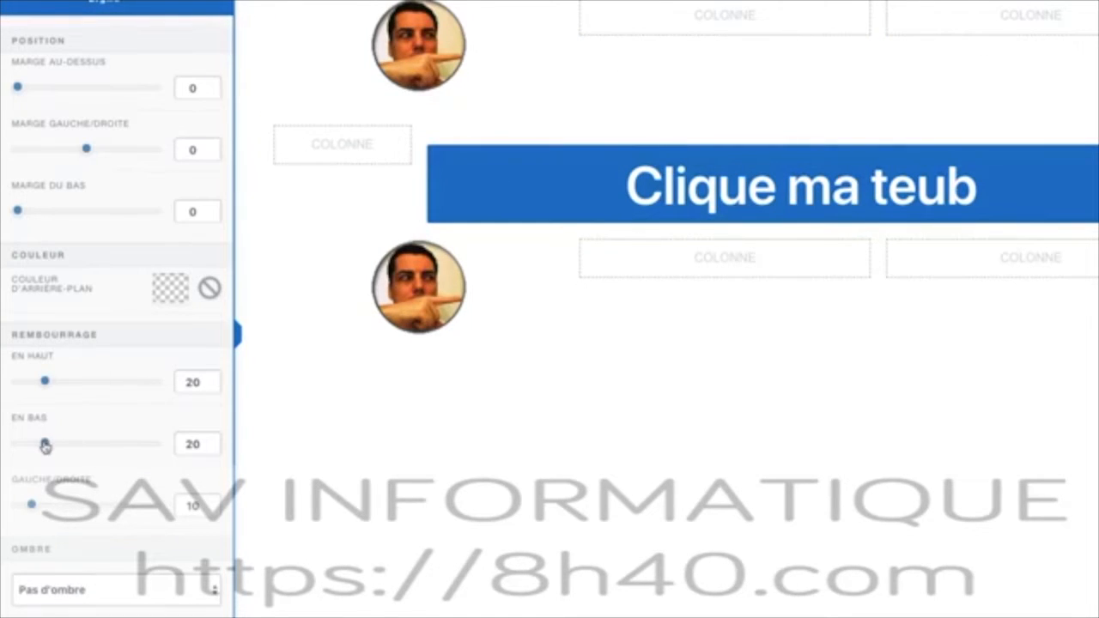
drag(44, 445, 17, 445)
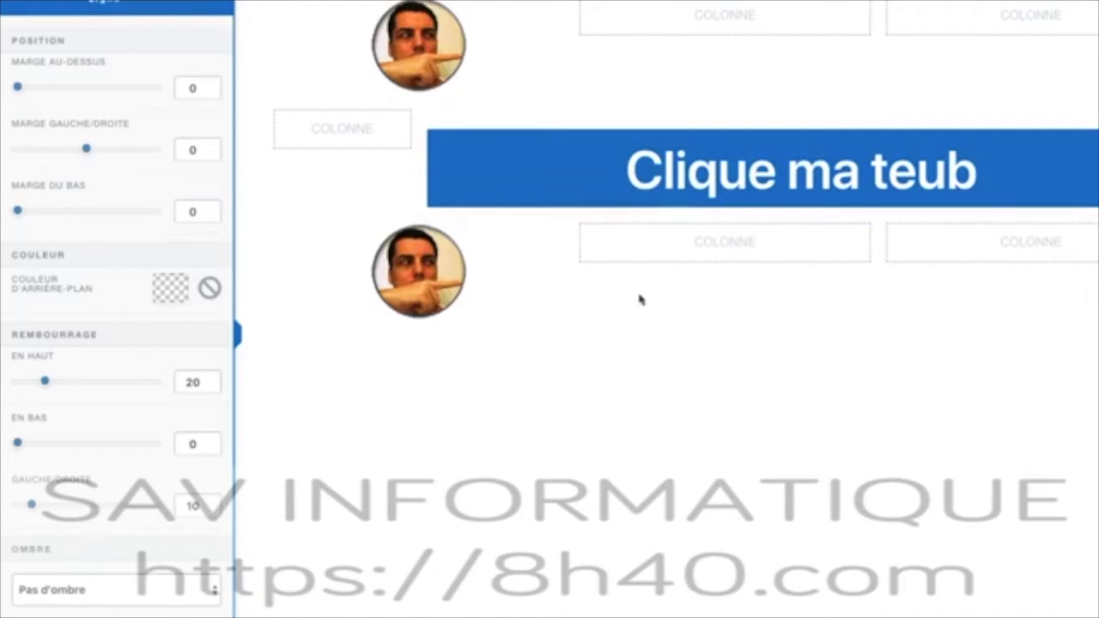
Set the top and bottom padding of the row containing the button to 0
click(709, 147)
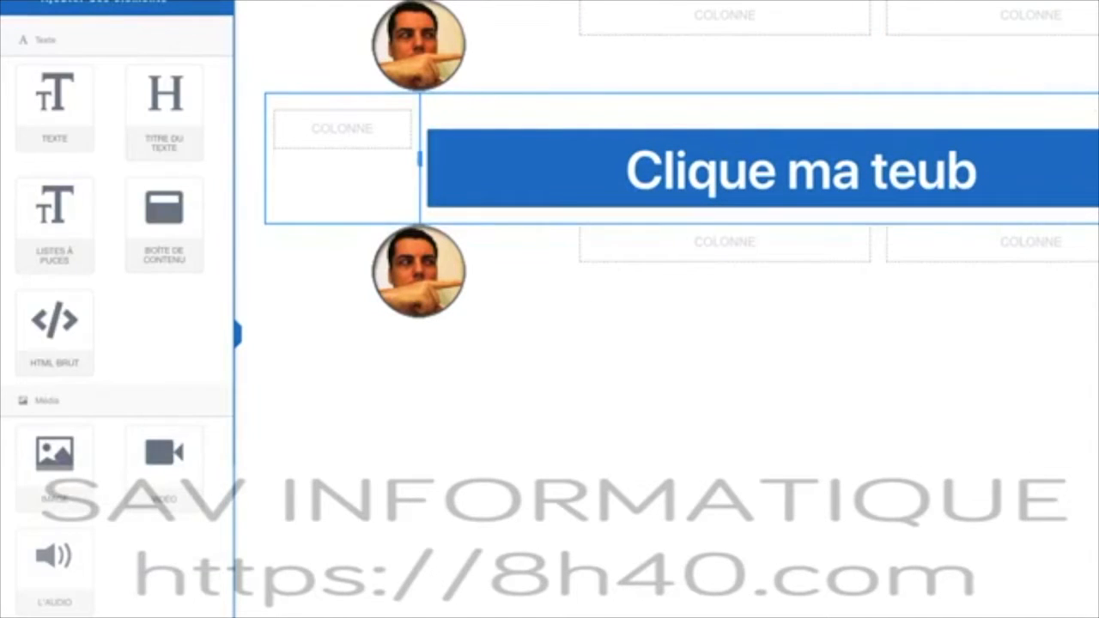
click(990, 124)
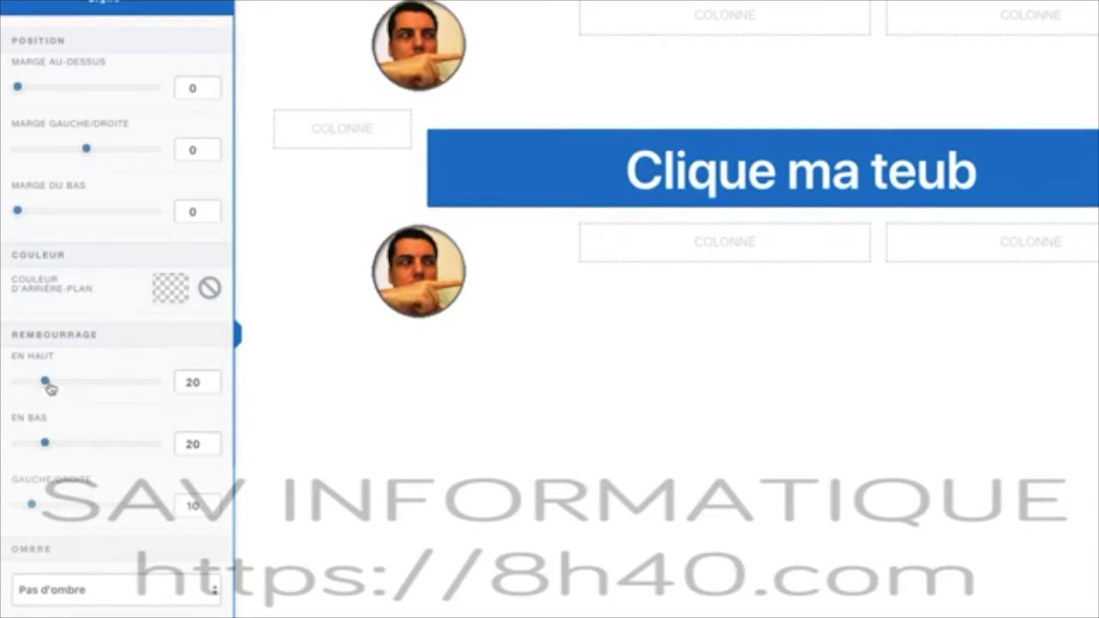
drag(48, 384, 11, 397)
drag(43, 443, 3, 457)
scroll(115, 417, down, 5)
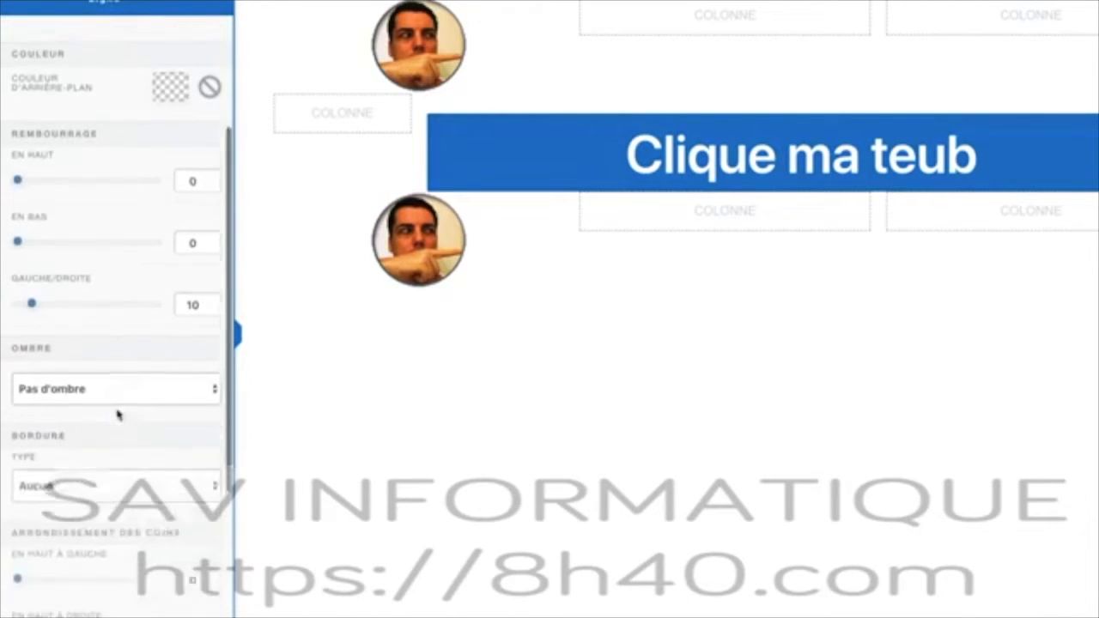
scroll(118, 415, down, 2)
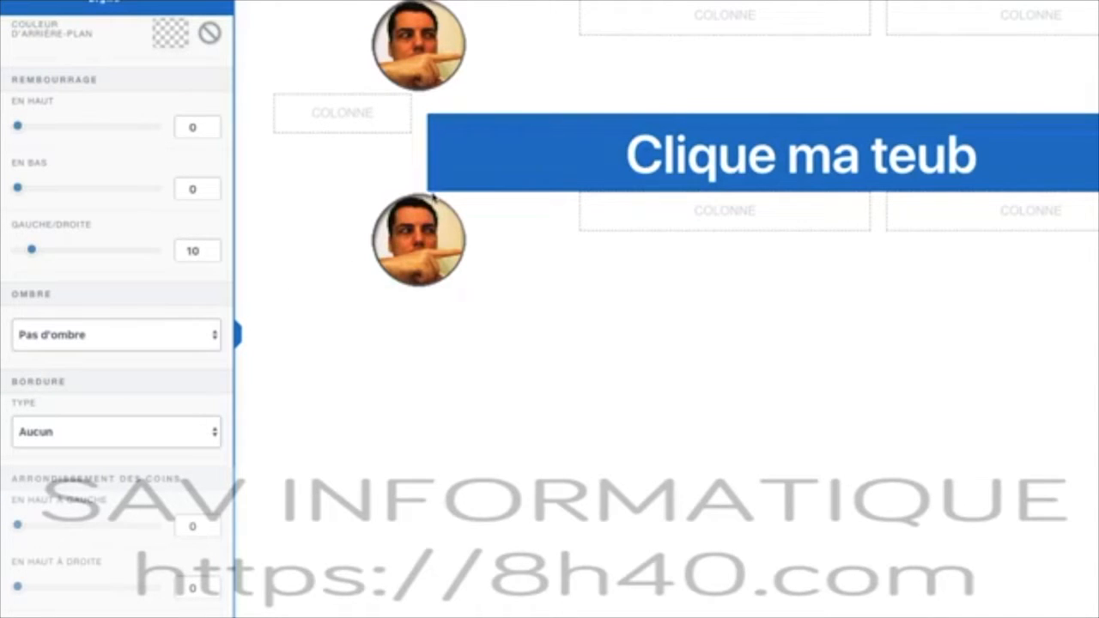
Set the top margin of the "Clique ma teub" button to 0
click(437, 108)
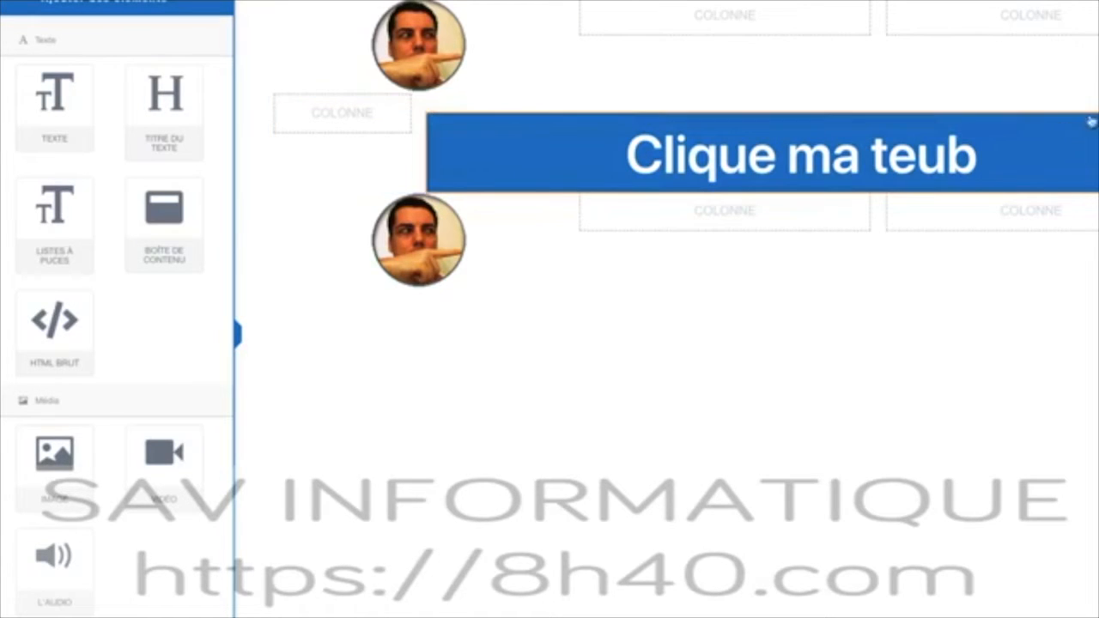
click(800, 154)
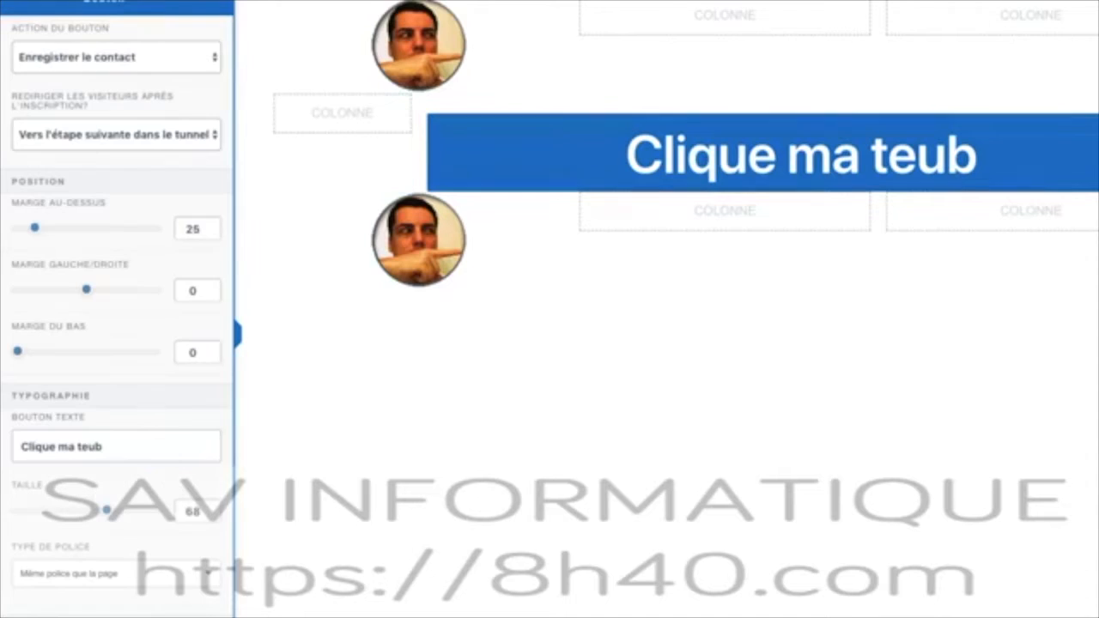
drag(36, 228, 10, 233)
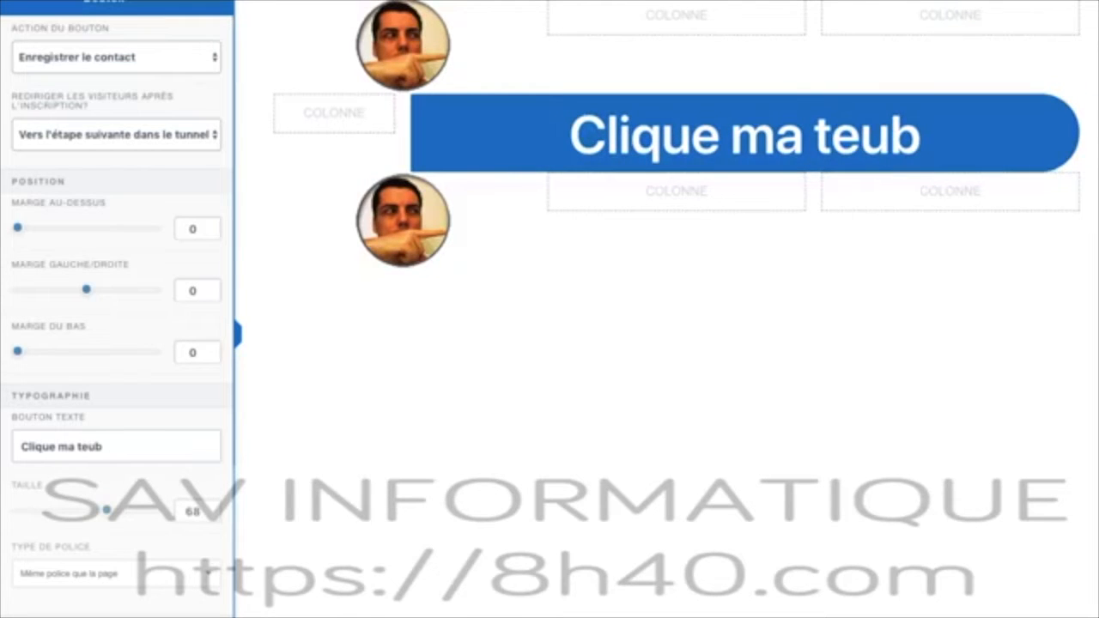
drag(1098, 280, 1096, 281)
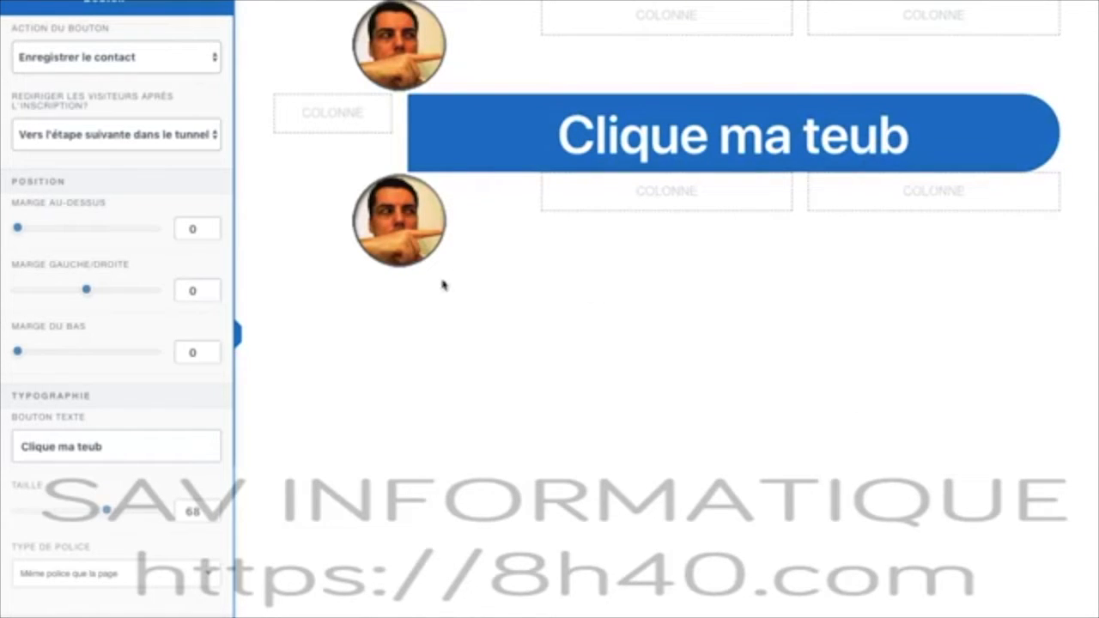
click(646, 127)
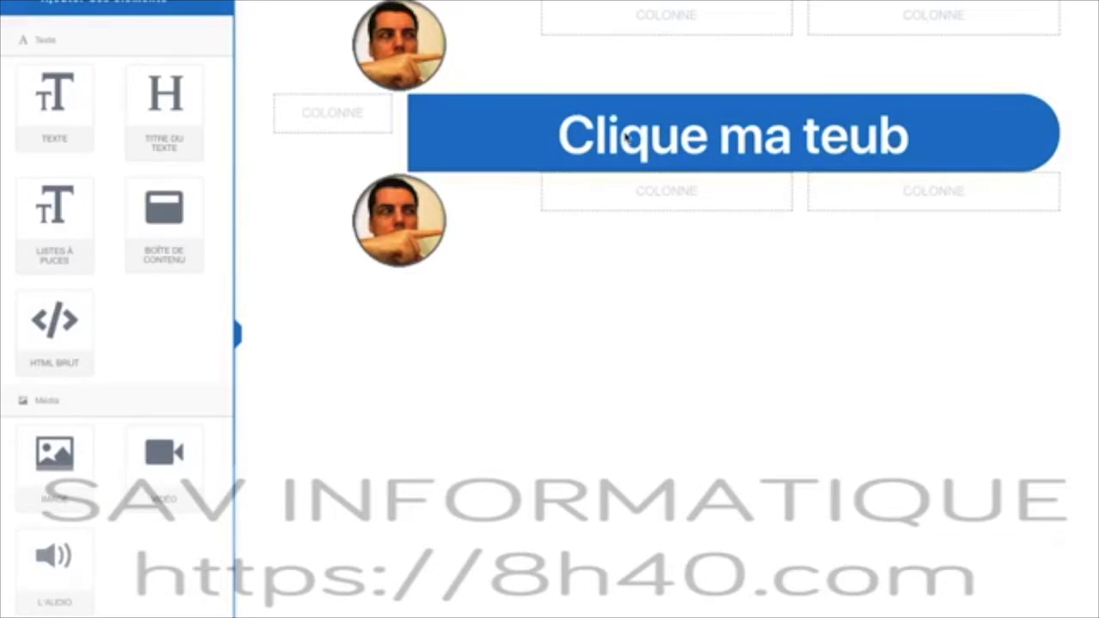
click(684, 144)
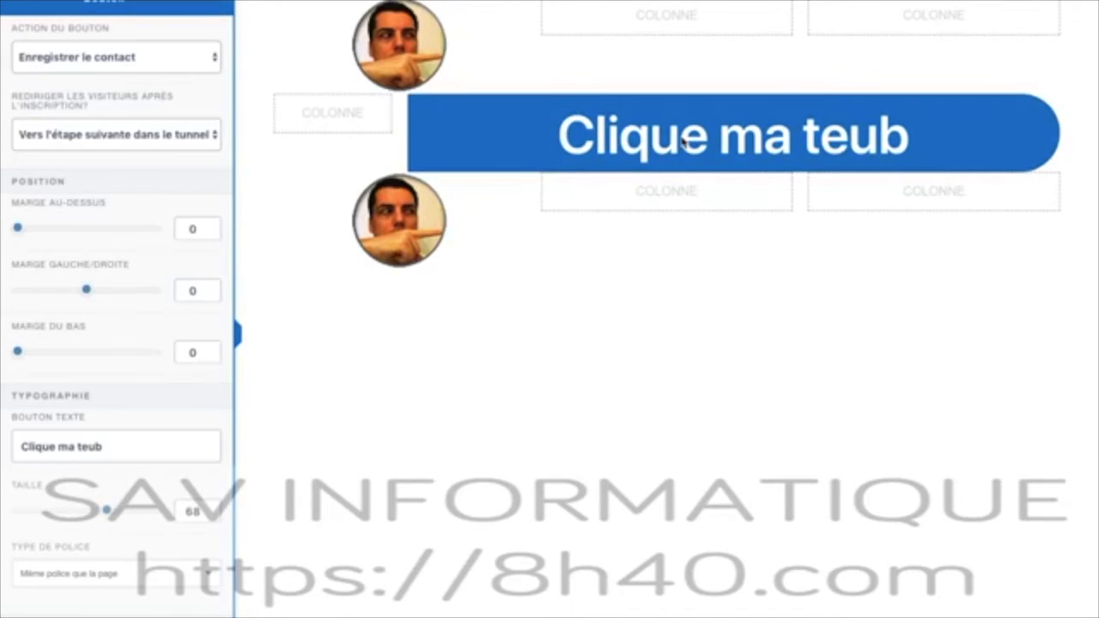
click(99, 58)
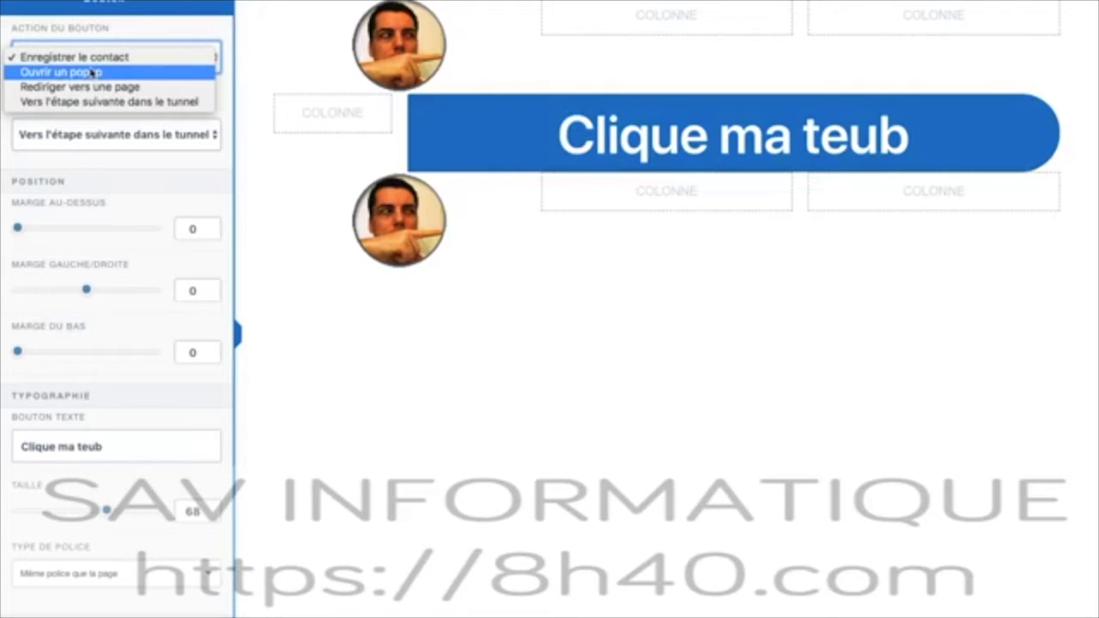
click(134, 89)
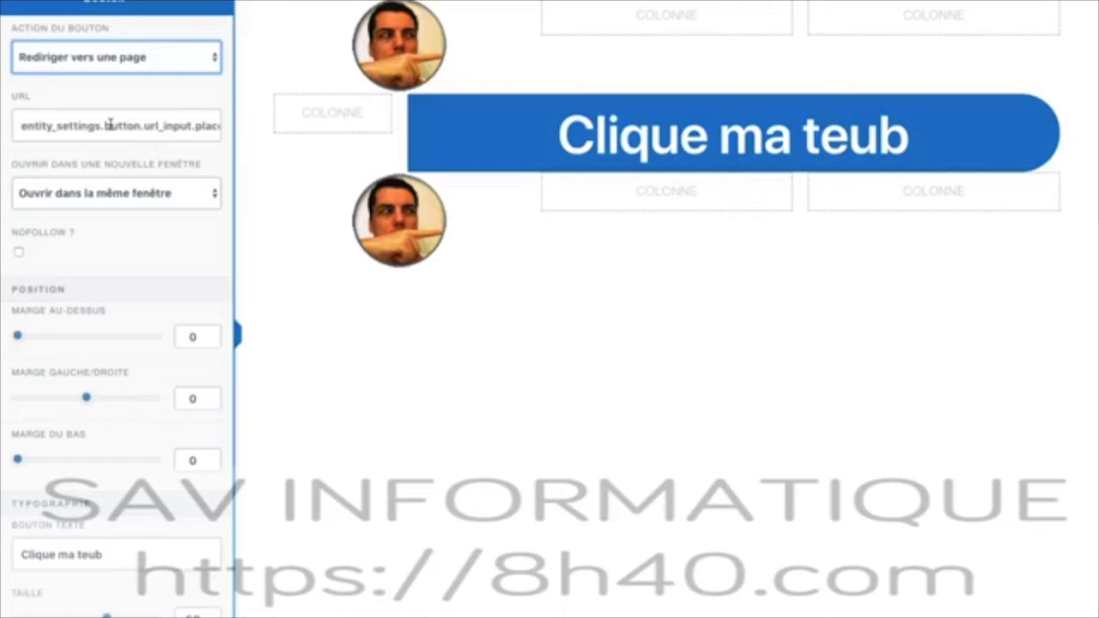
click(143, 128)
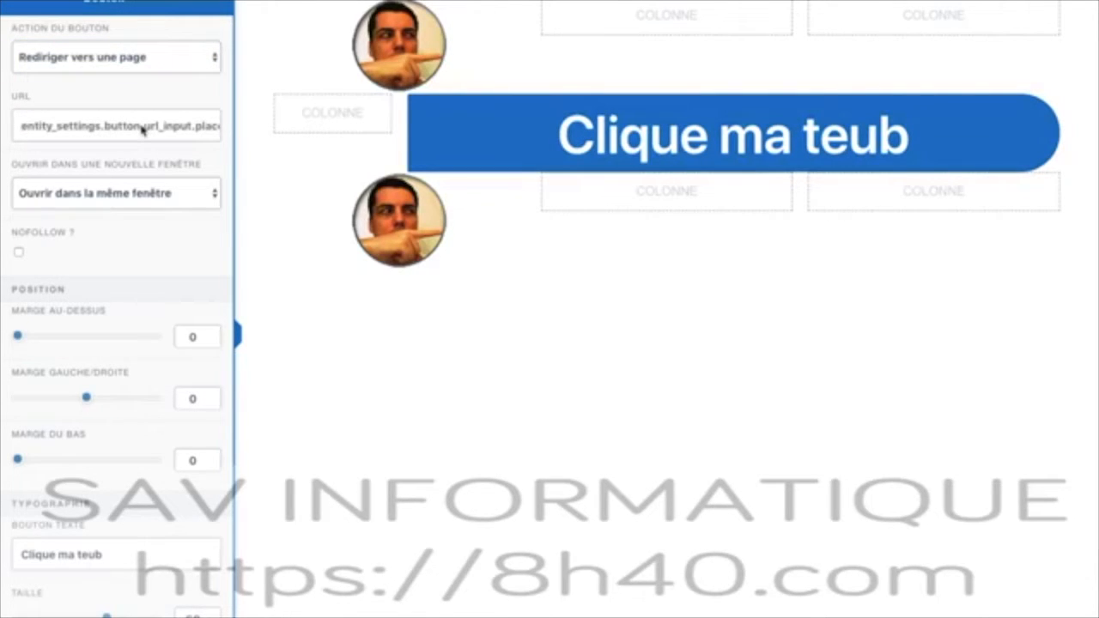
text(https://)
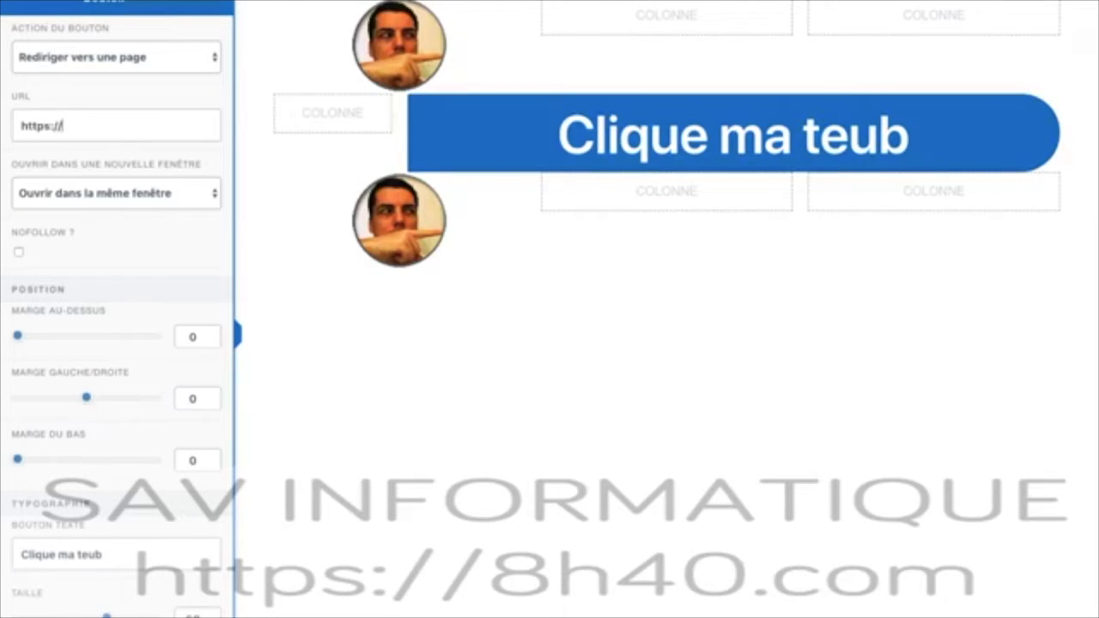
text(systemeio.com)
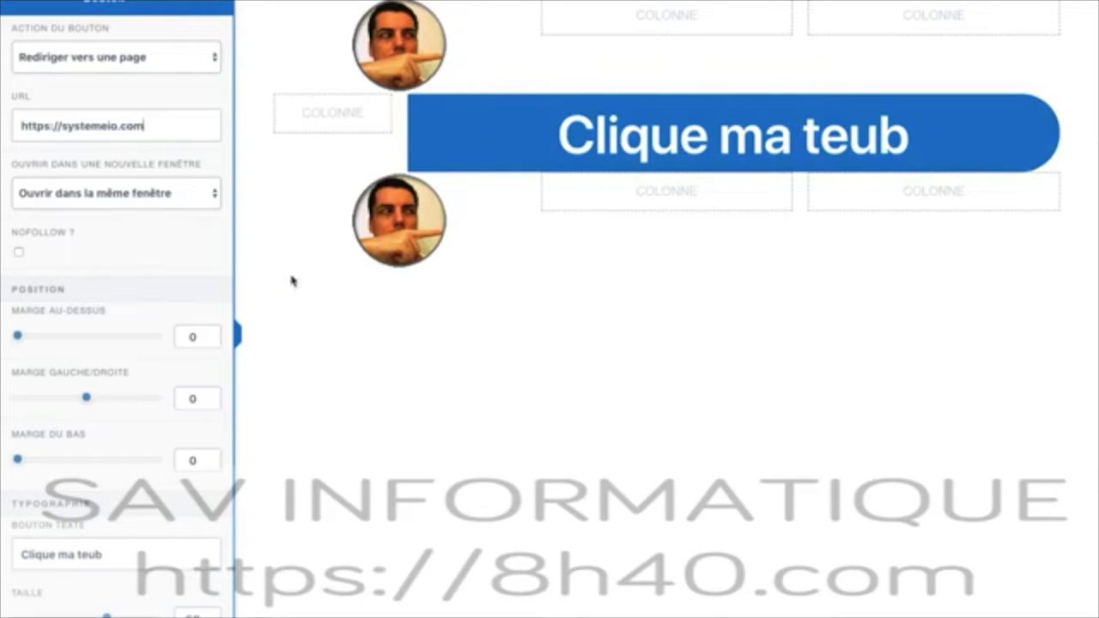
click(812, 323)
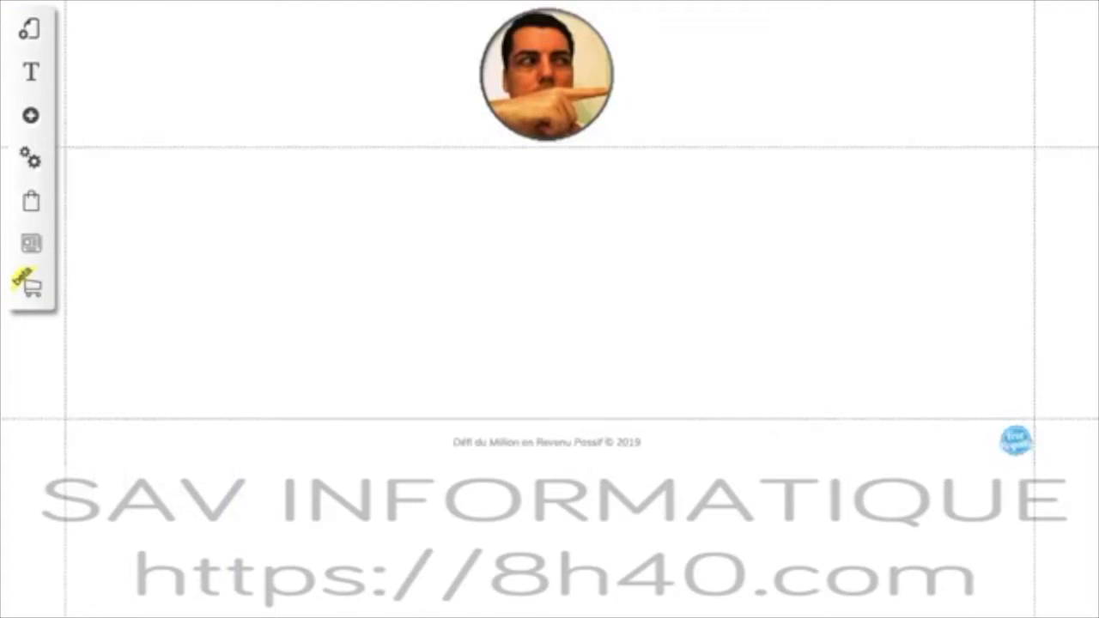
Switch to the Builderall editor and delete the circular photo at the top of the page
click(582, 92)
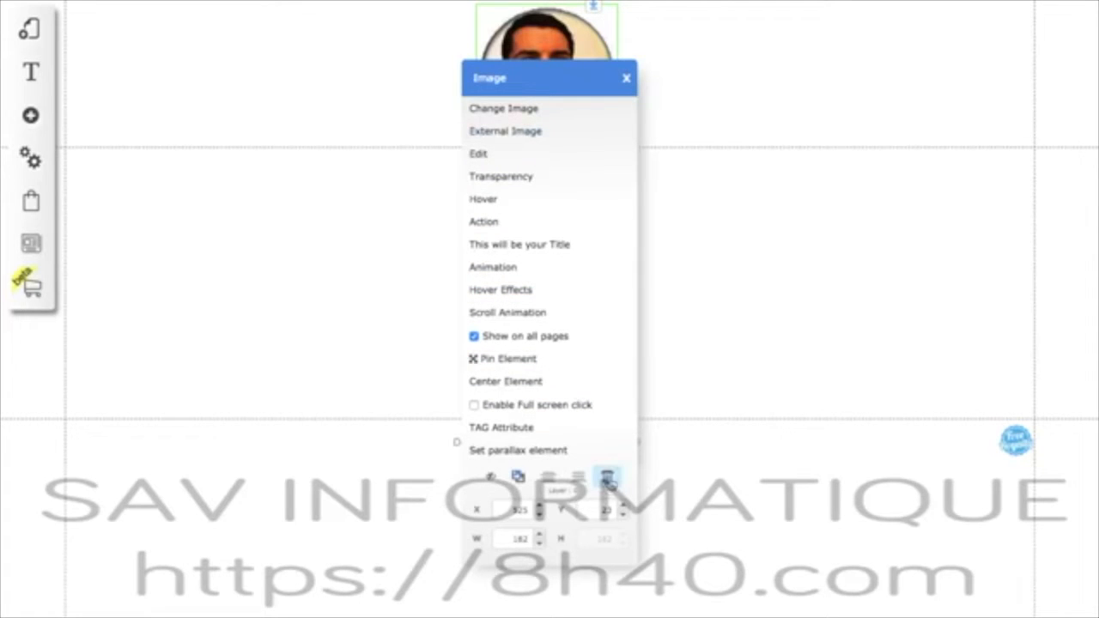
click(607, 478)
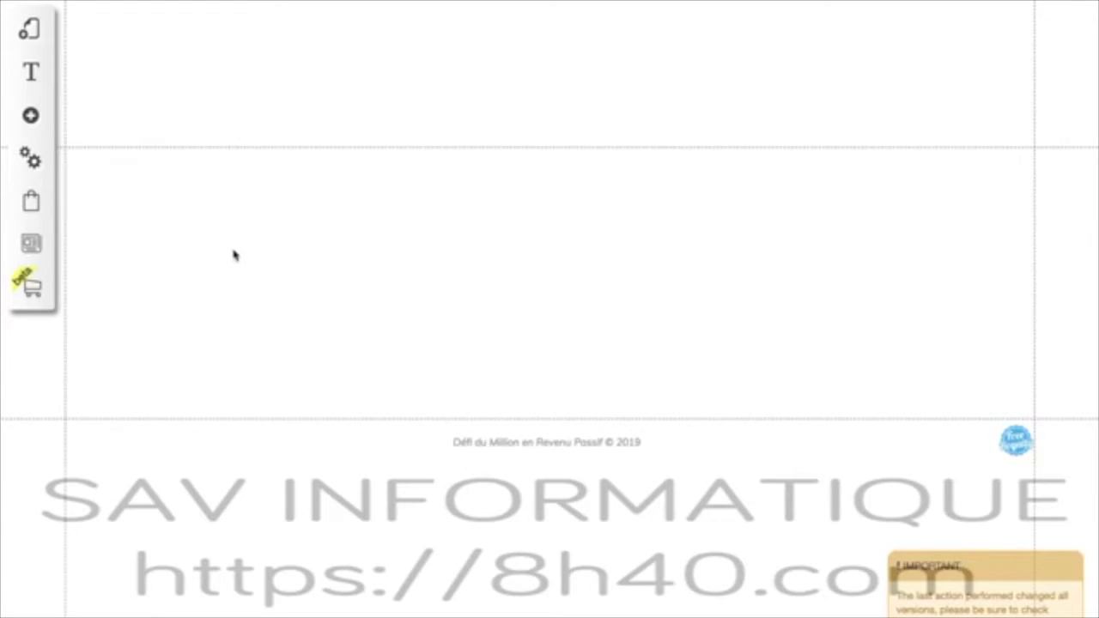
Open the library of button elements and look through its button and icon designs
click(32, 118)
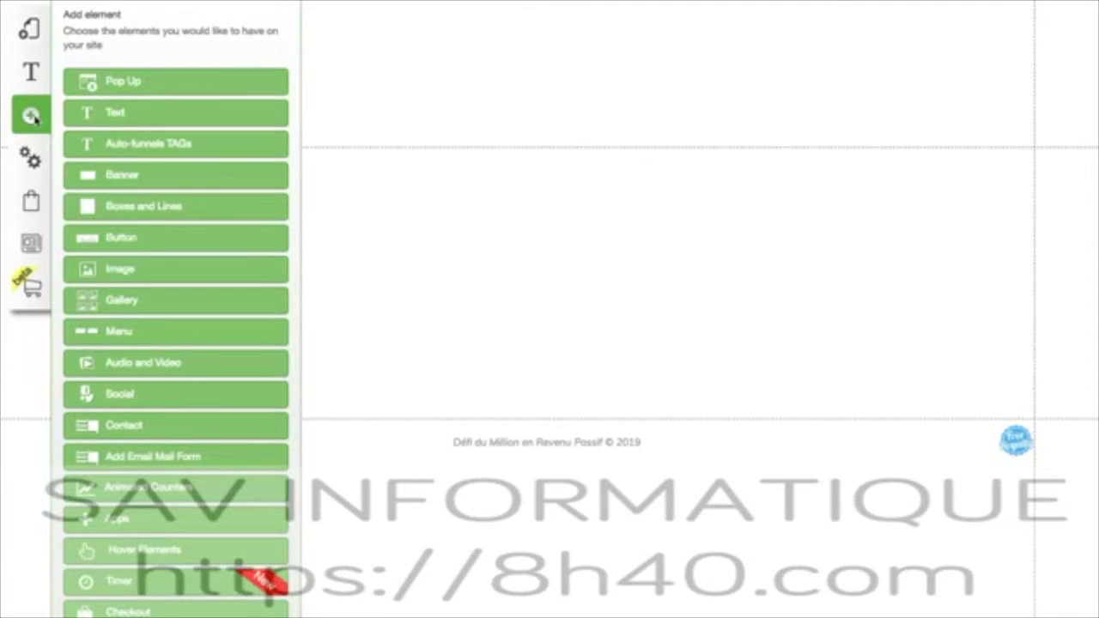
click(121, 240)
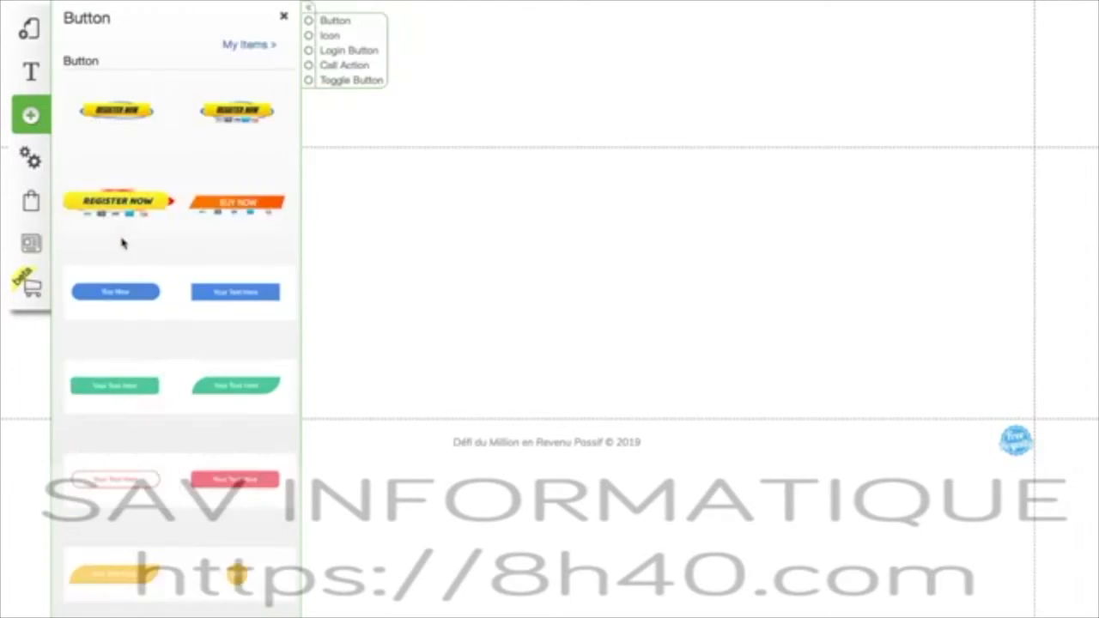
scroll(221, 232, down, 2)
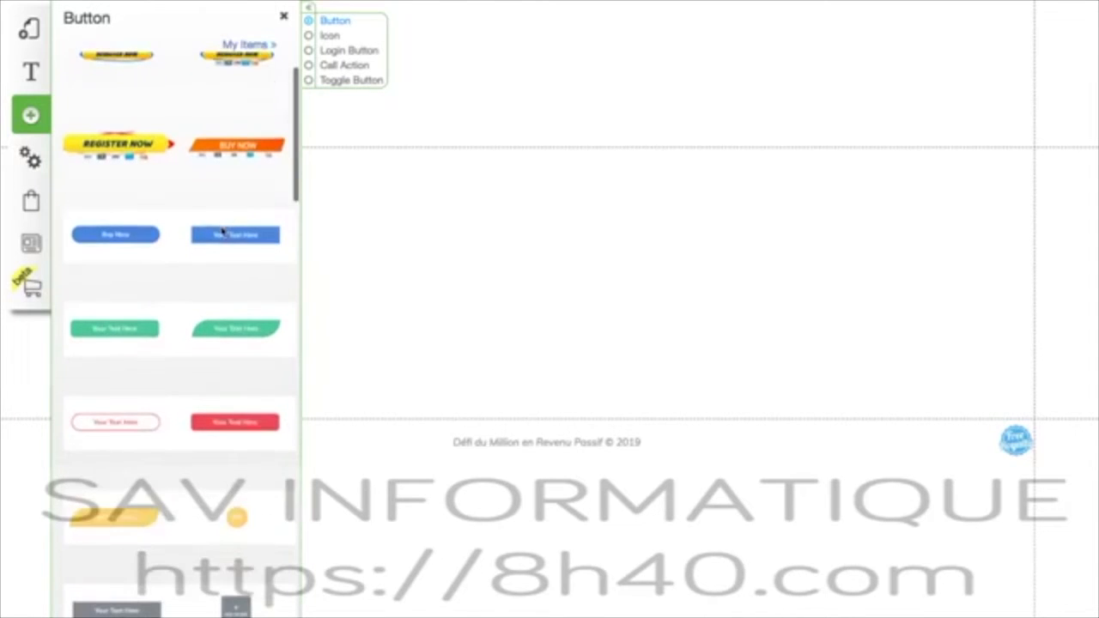
scroll(222, 232, down, 8)
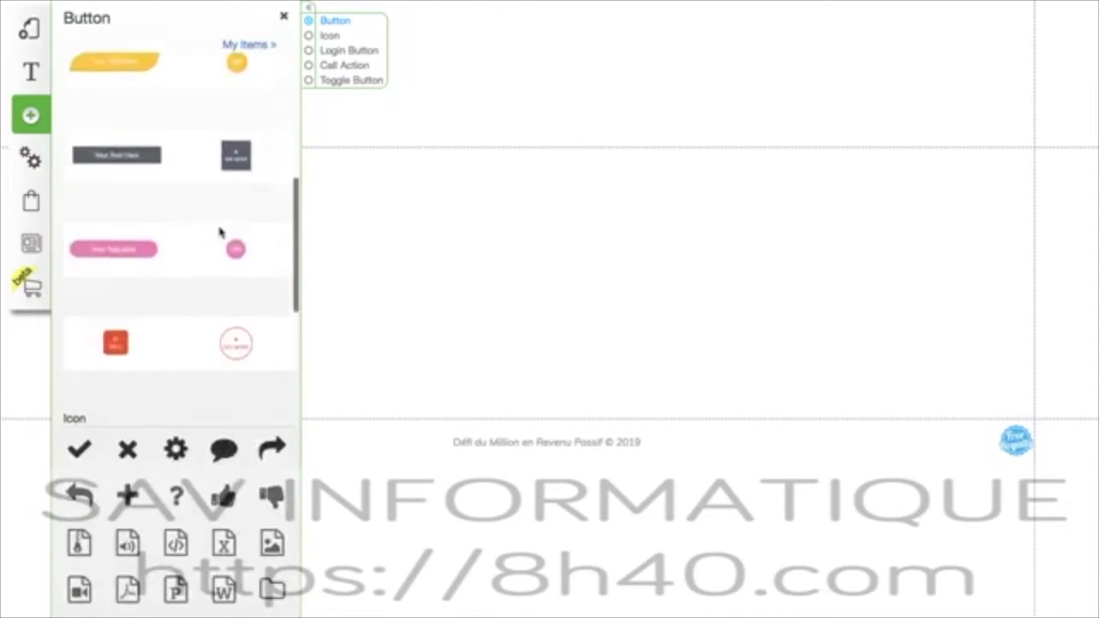
scroll(221, 232, down, 2)
scroll(221, 231, up, 1)
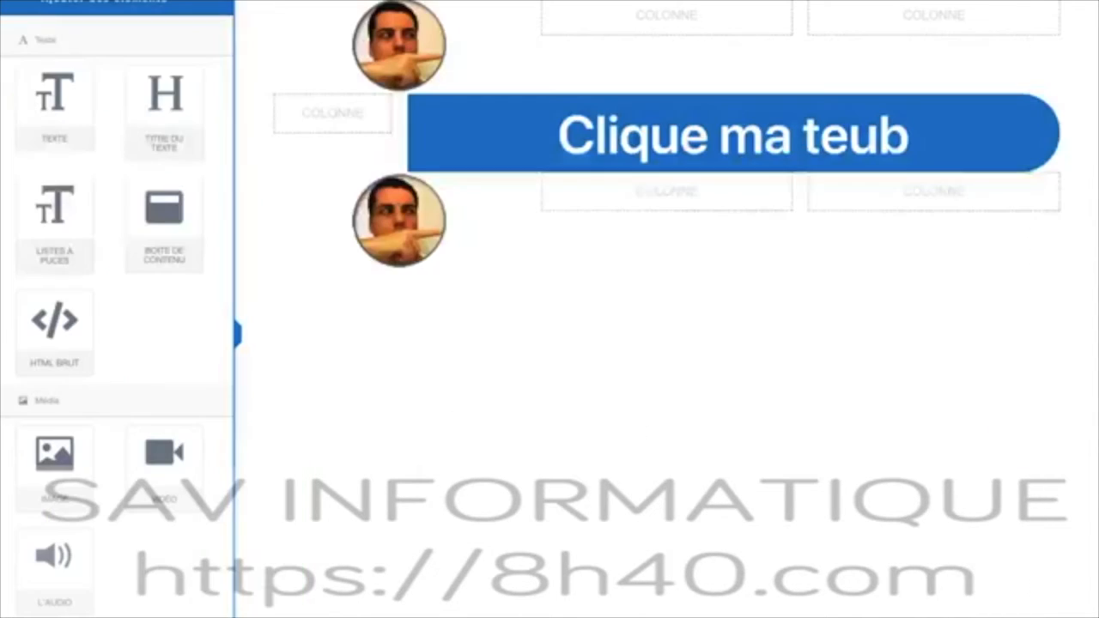
Switch back to the systeme.io editor and change the button's background colour to amber, hex C78B01
click(497, 129)
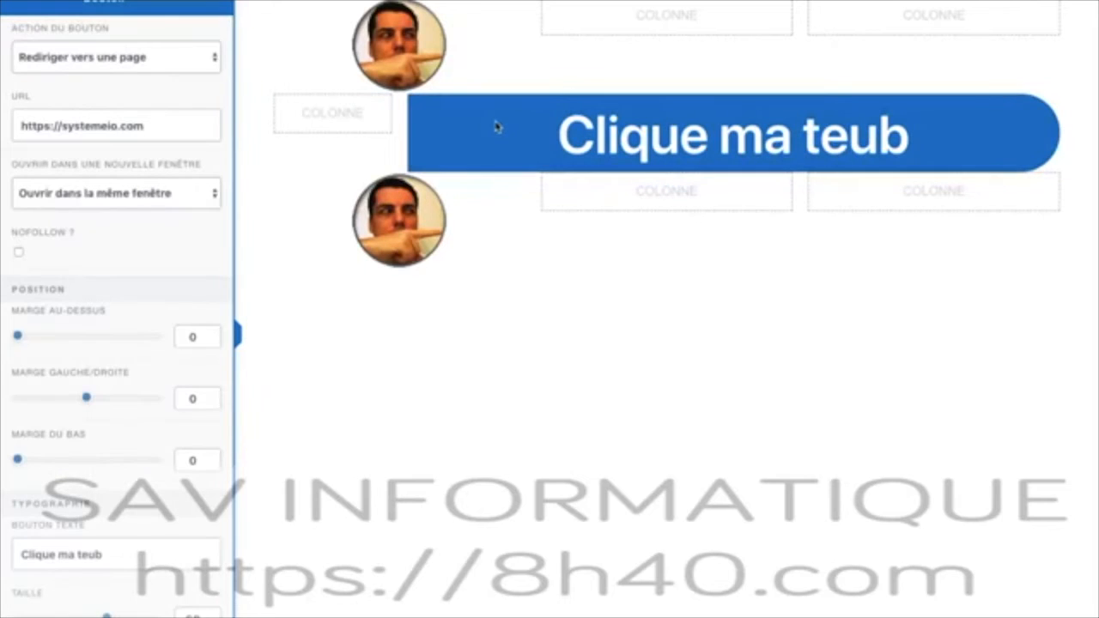
scroll(128, 314, down, 5)
scroll(131, 317, down, 3)
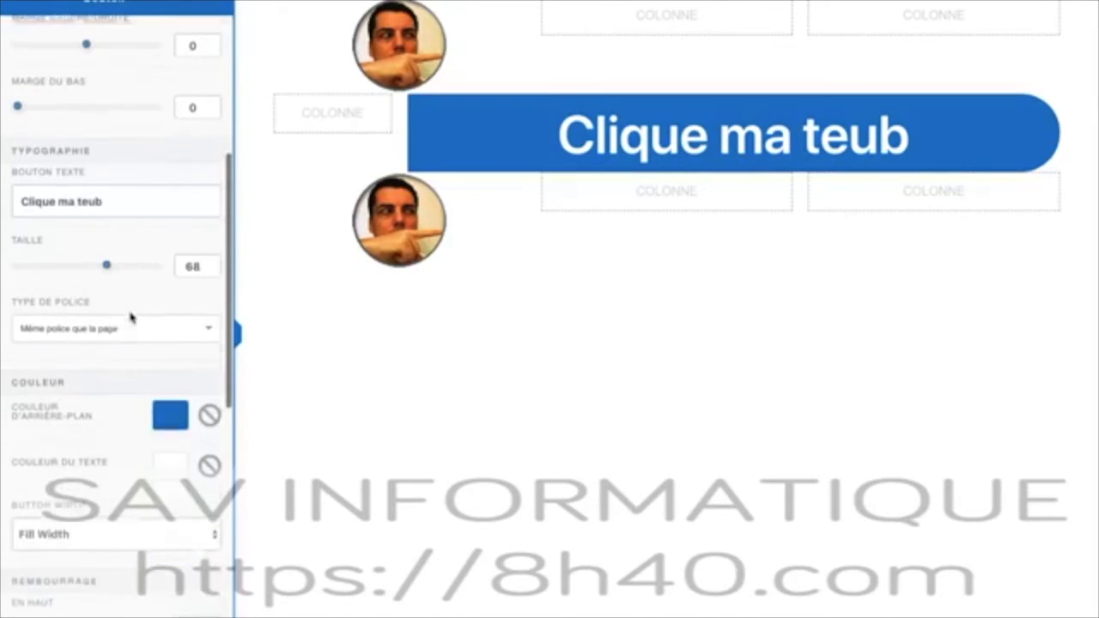
click(173, 416)
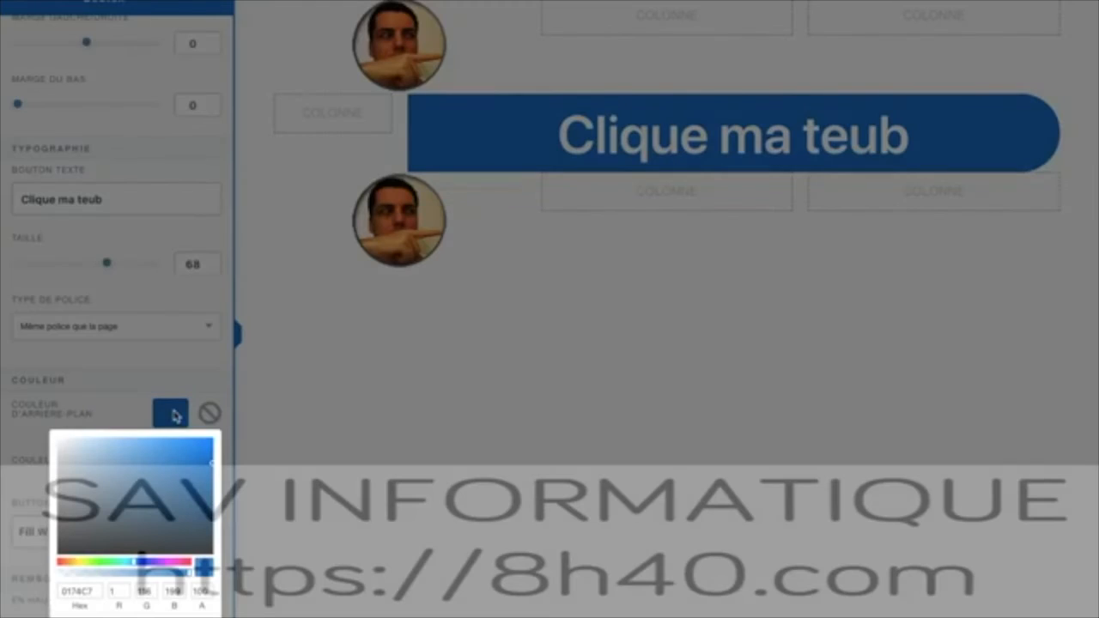
click(75, 566)
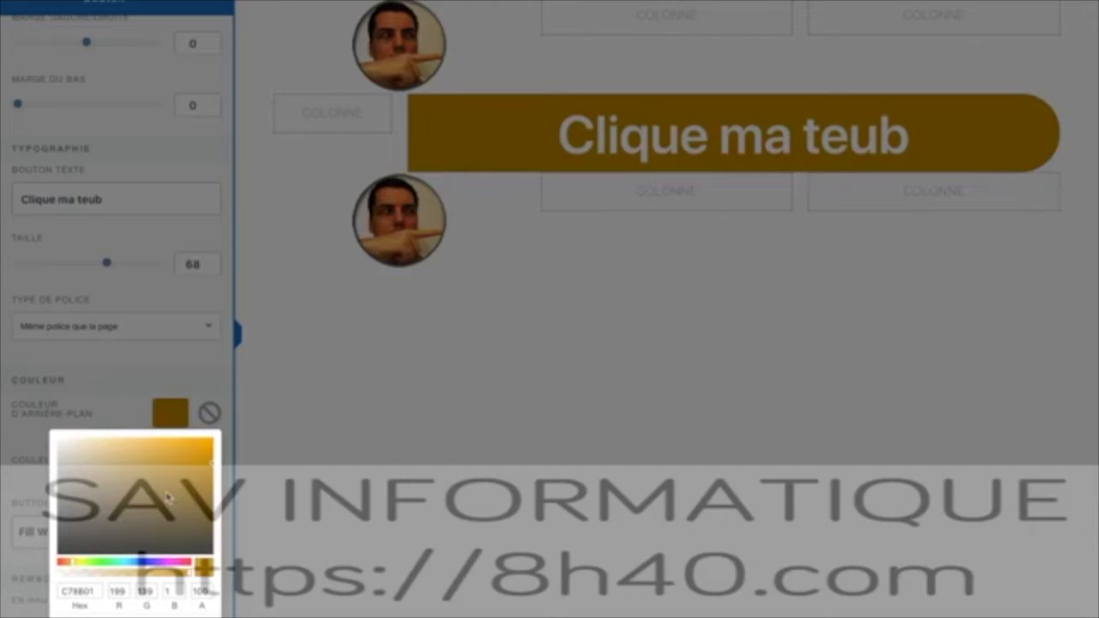
click(176, 367)
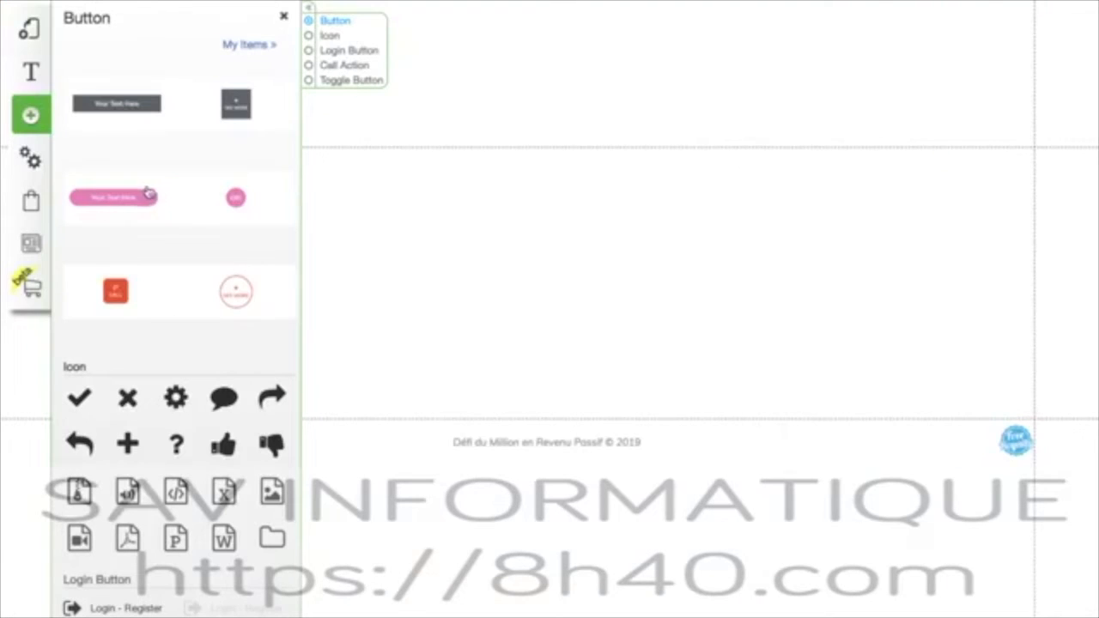
Switch to the Builderall editor, add the blue rounded "Buy Now" button to the page and widen it to about 507 px
scroll(163, 191, up, 3)
scroll(163, 192, up, 5)
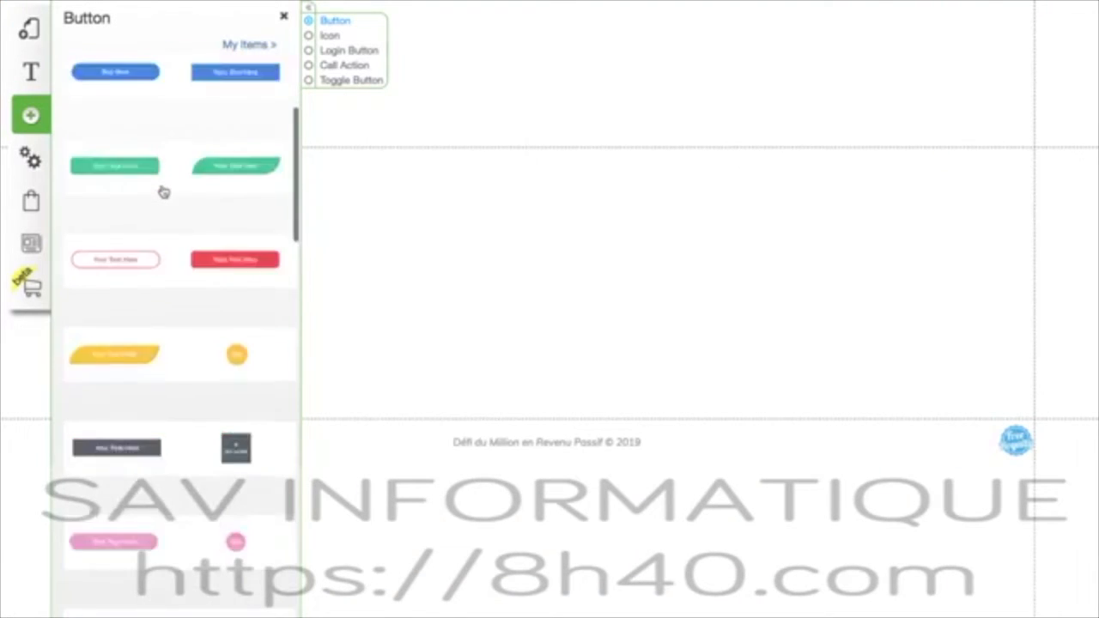
click(142, 221)
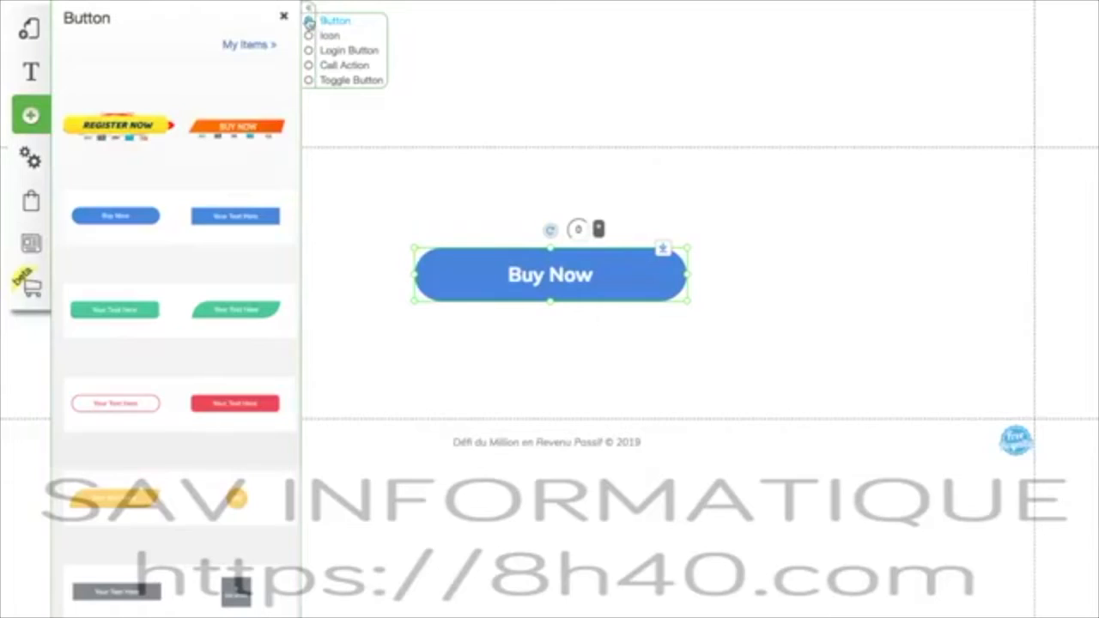
click(283, 16)
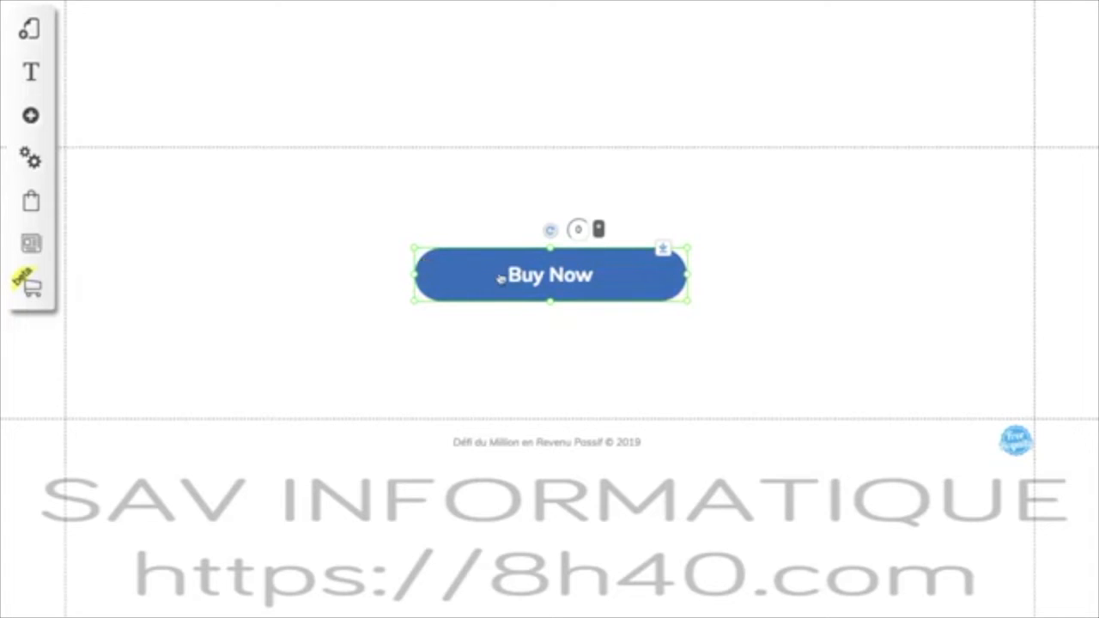
drag(688, 277, 810, 275)
Change the text of the blue rounded button to "Clique ma teub"
right_click(616, 283)
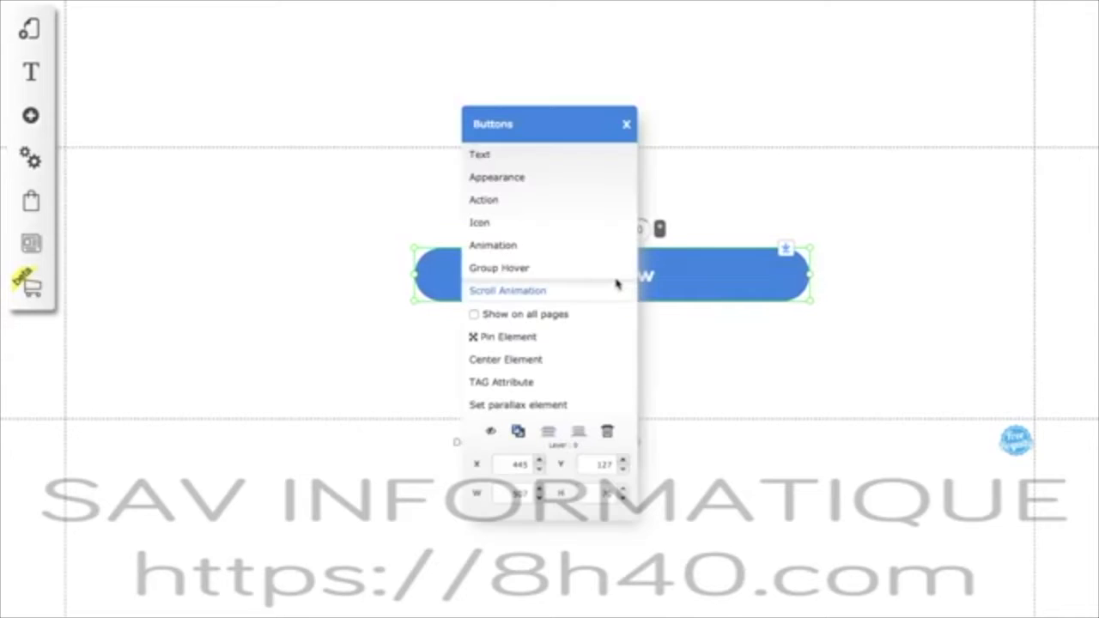
click(540, 156)
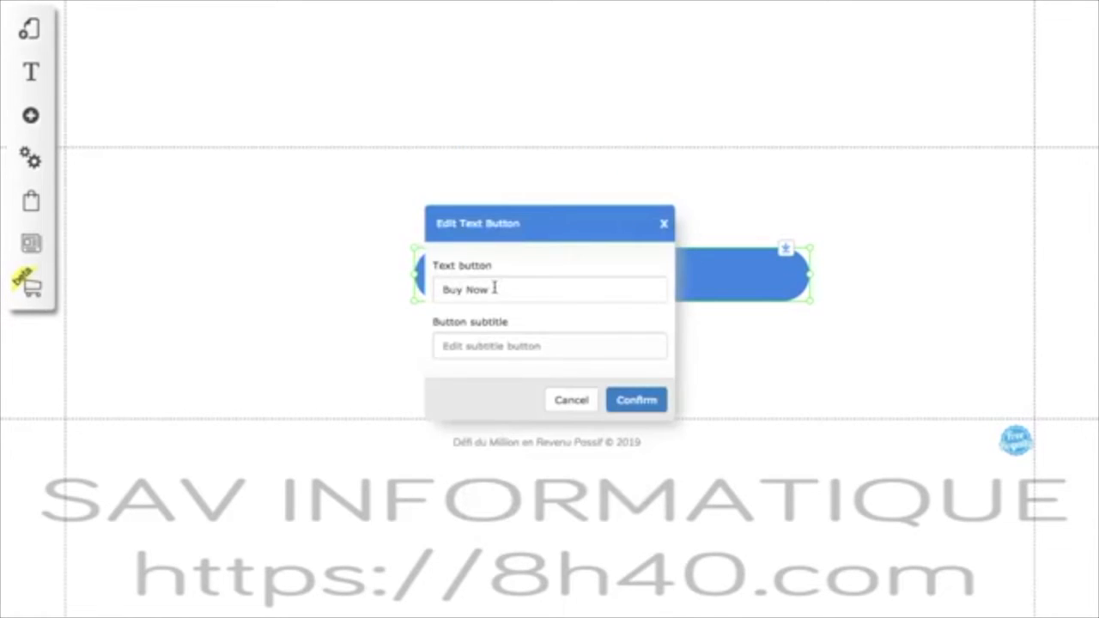
drag(491, 289, 407, 291)
text(C)
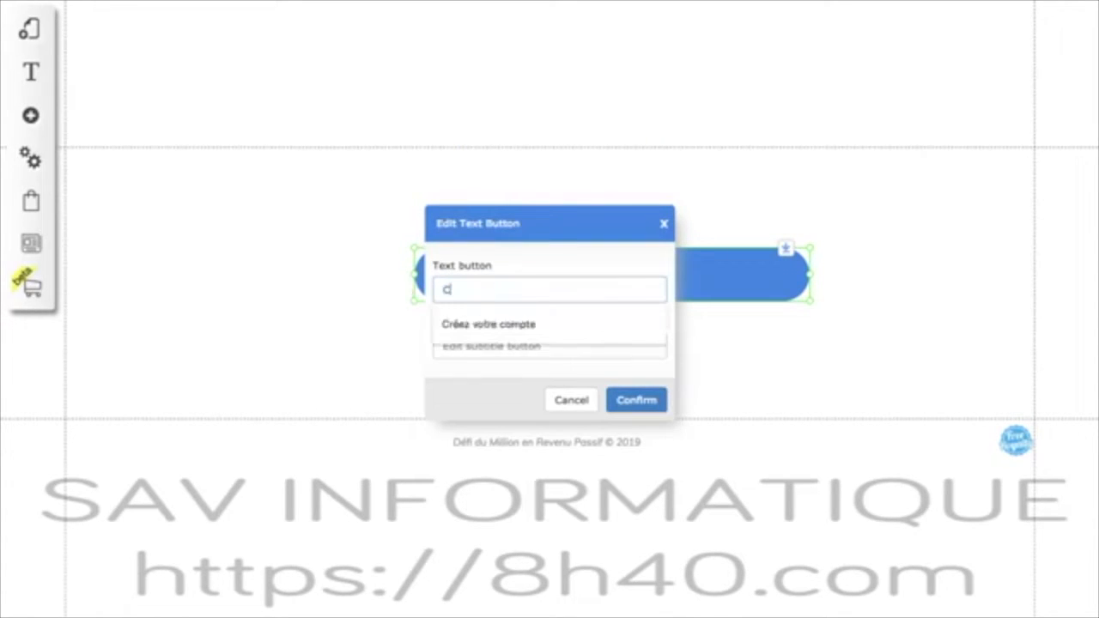
text(lique ma teub)
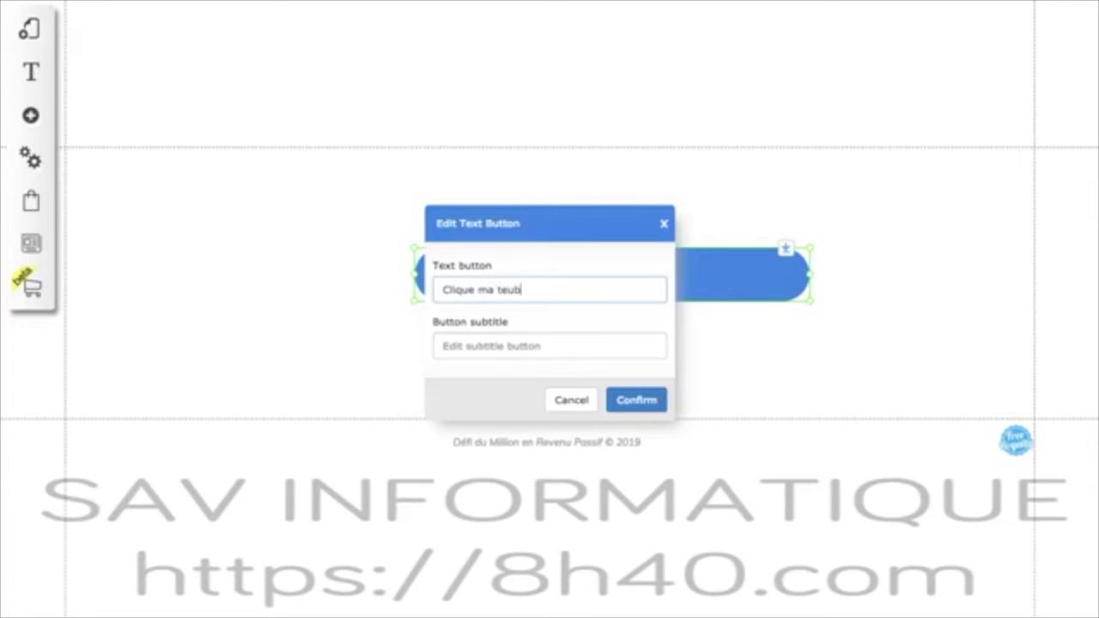
click(658, 401)
click(577, 274)
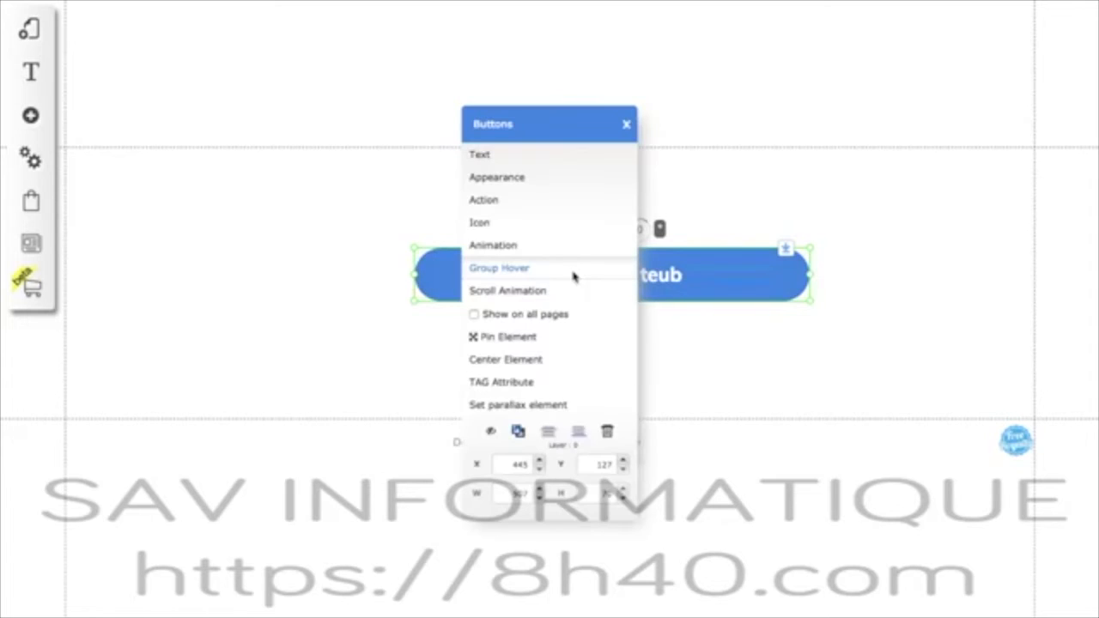
click(521, 200)
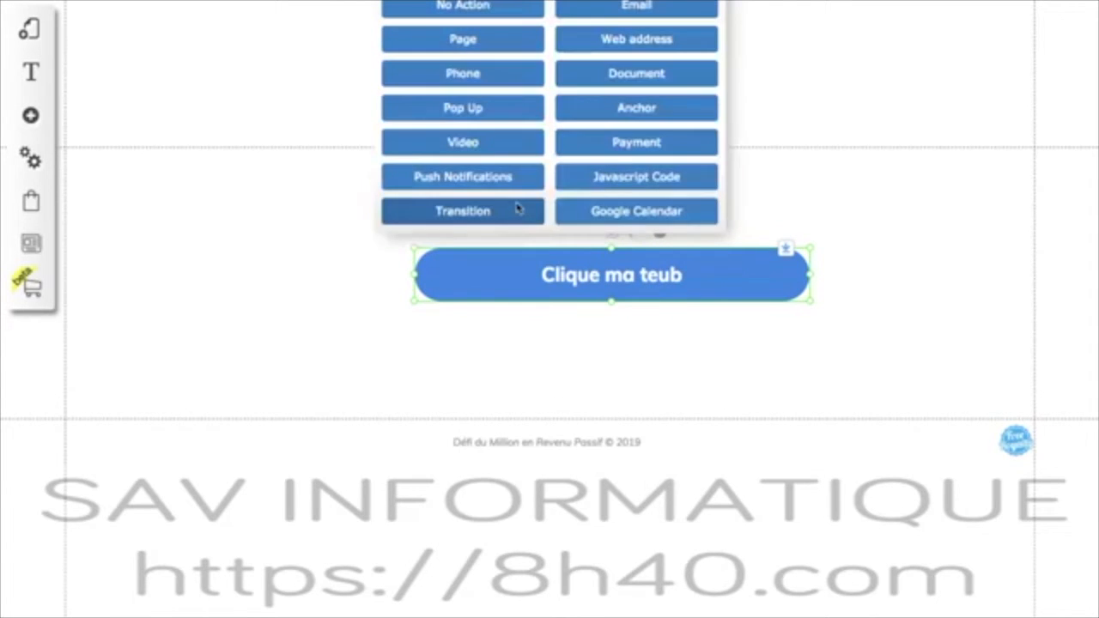
click(633, 41)
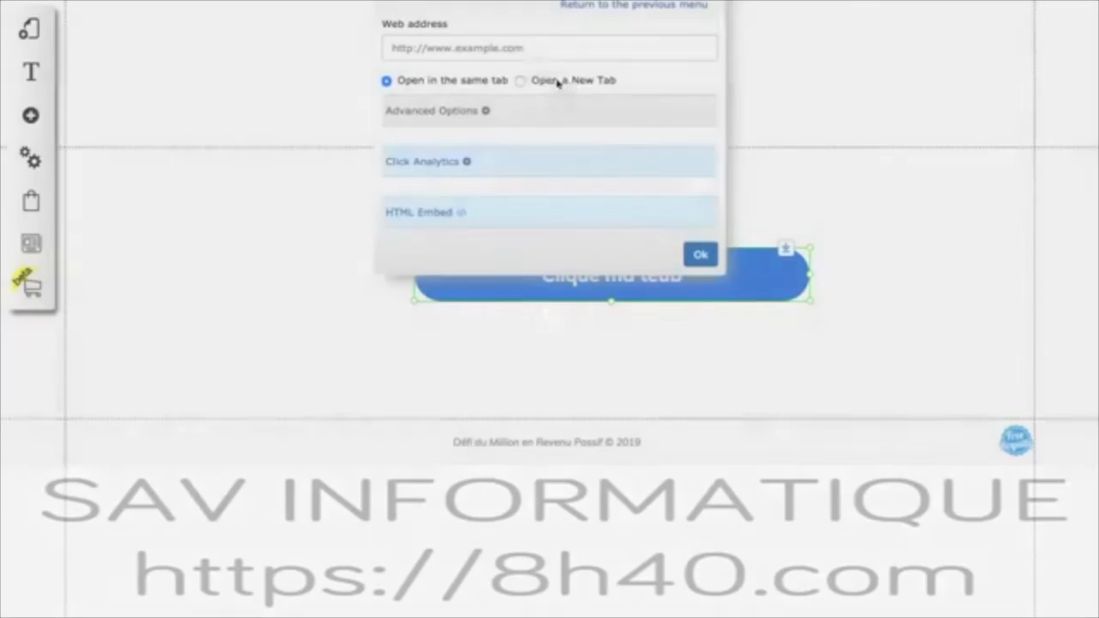
click(532, 49)
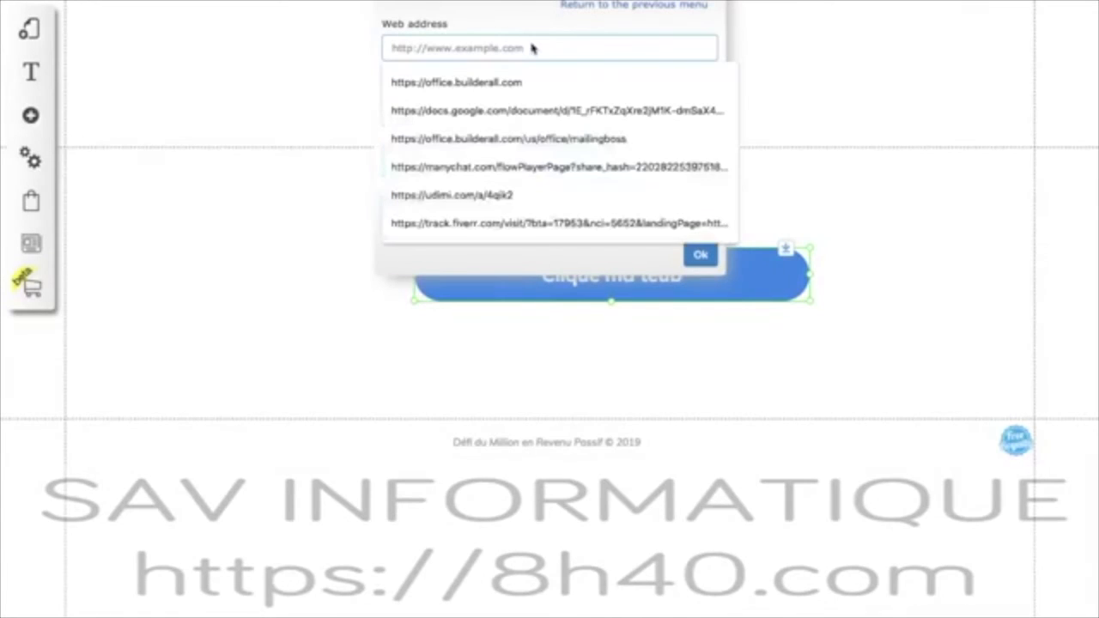
text(https:)
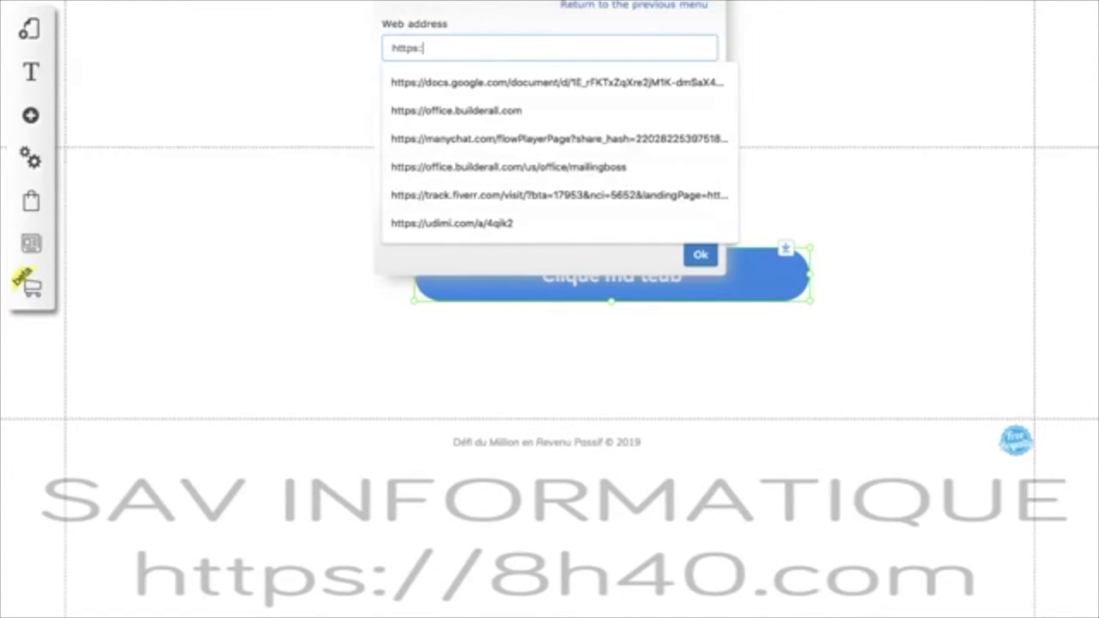
text(//justdoa)
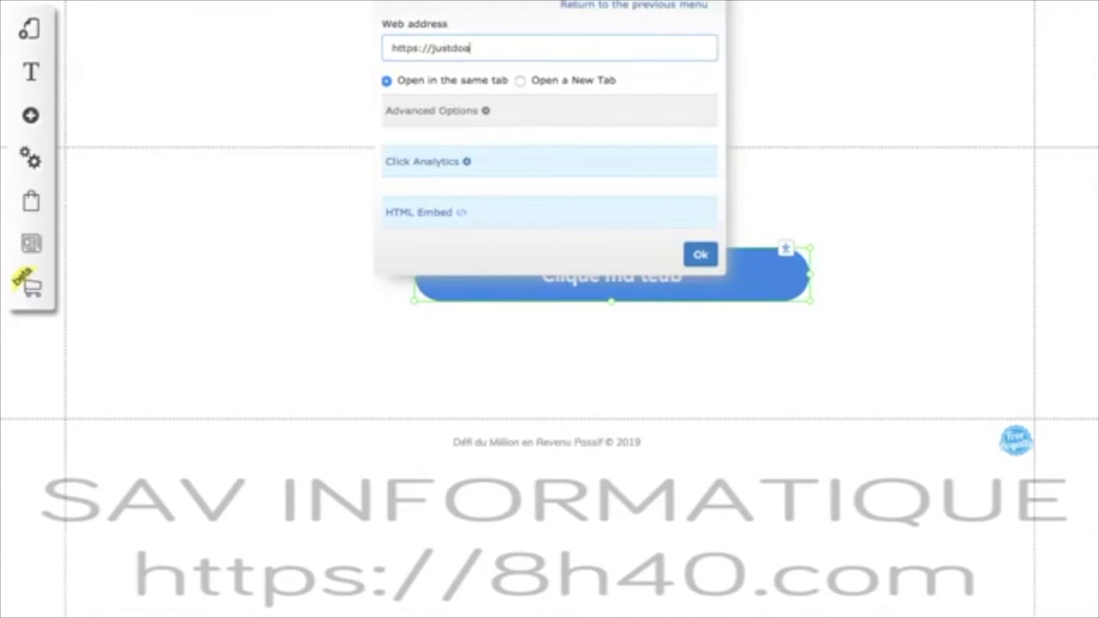
text(ll.com)
click(700, 255)
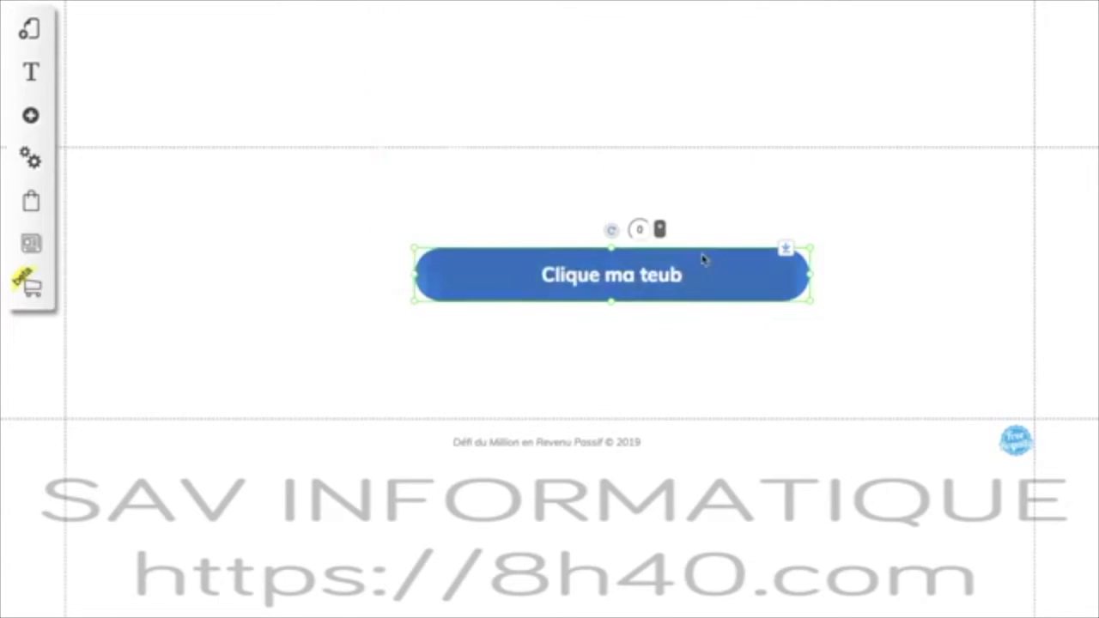
Set the rounding of the button's upper-left and lower-left corners to 0
click(518, 281)
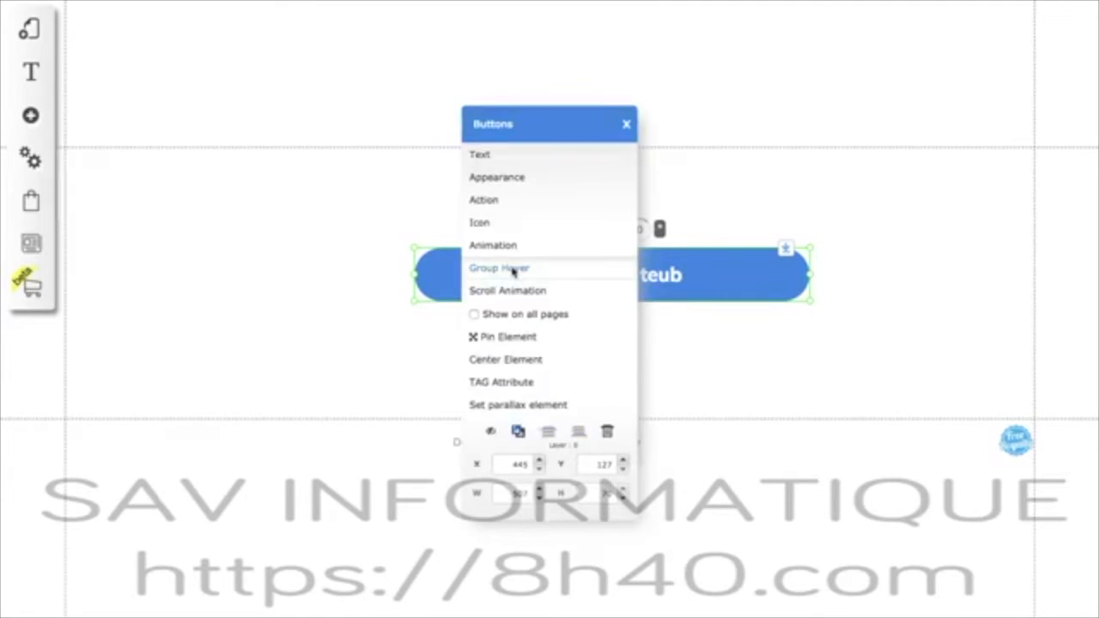
click(505, 178)
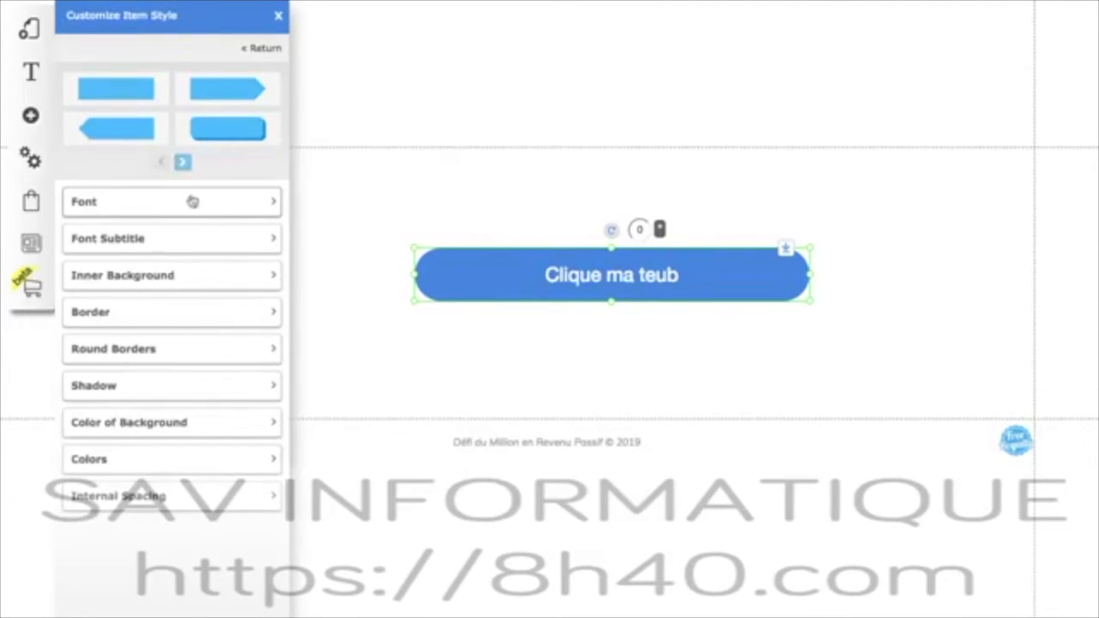
click(259, 351)
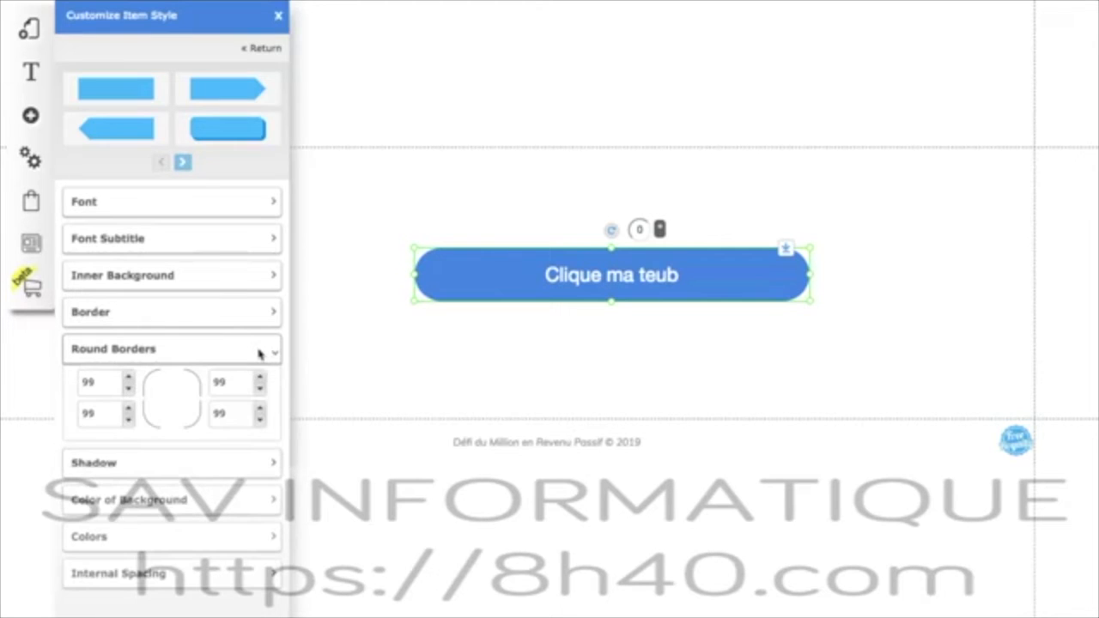
click(128, 391)
drag(128, 392, 128, 420)
click(128, 420)
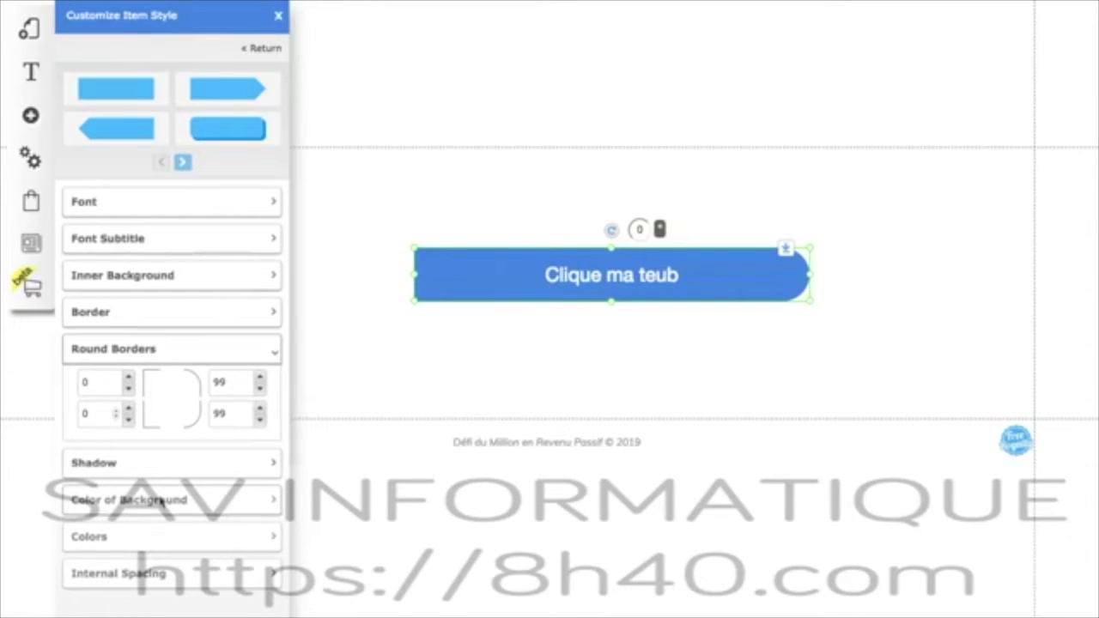
Change the button's normal background colour to light peach orange after trying darker orange shades, and finish the style editing
click(160, 500)
click(170, 425)
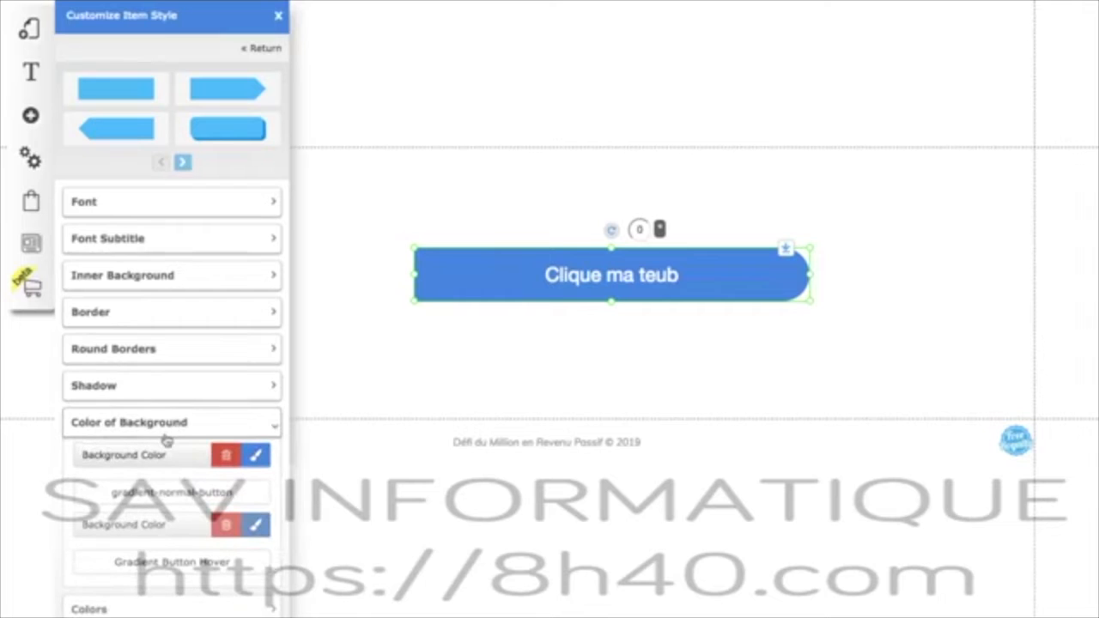
click(256, 456)
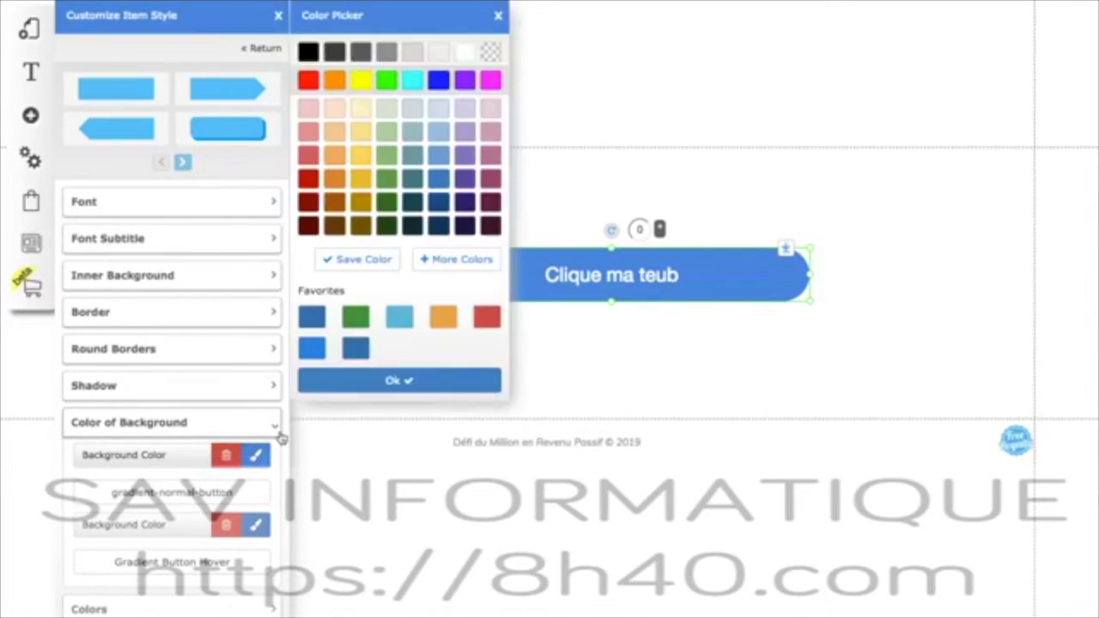
click(335, 156)
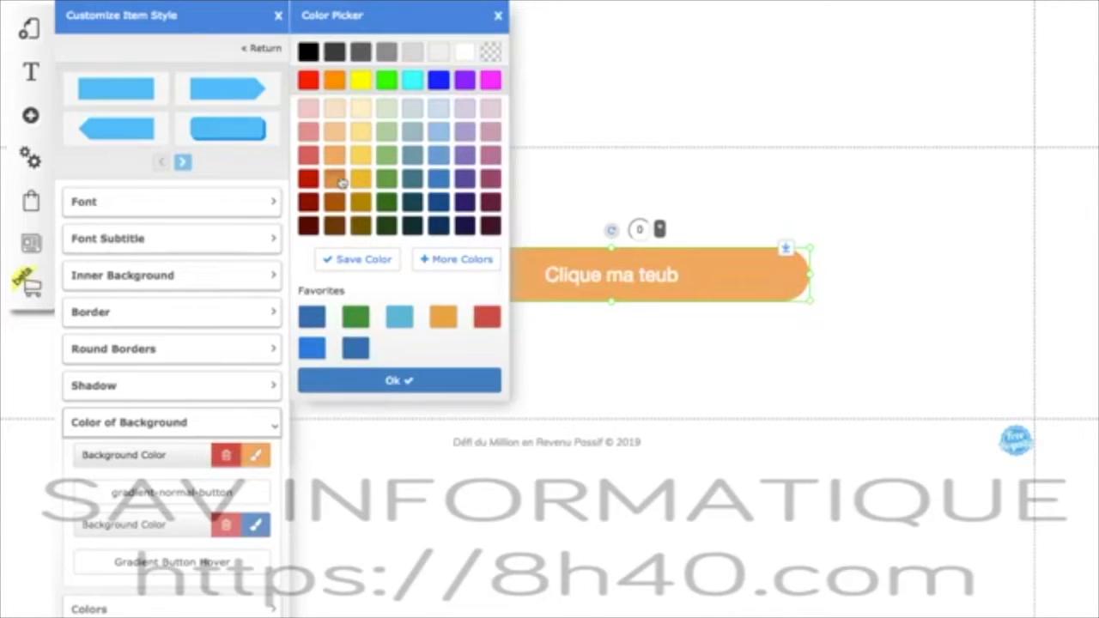
click(335, 178)
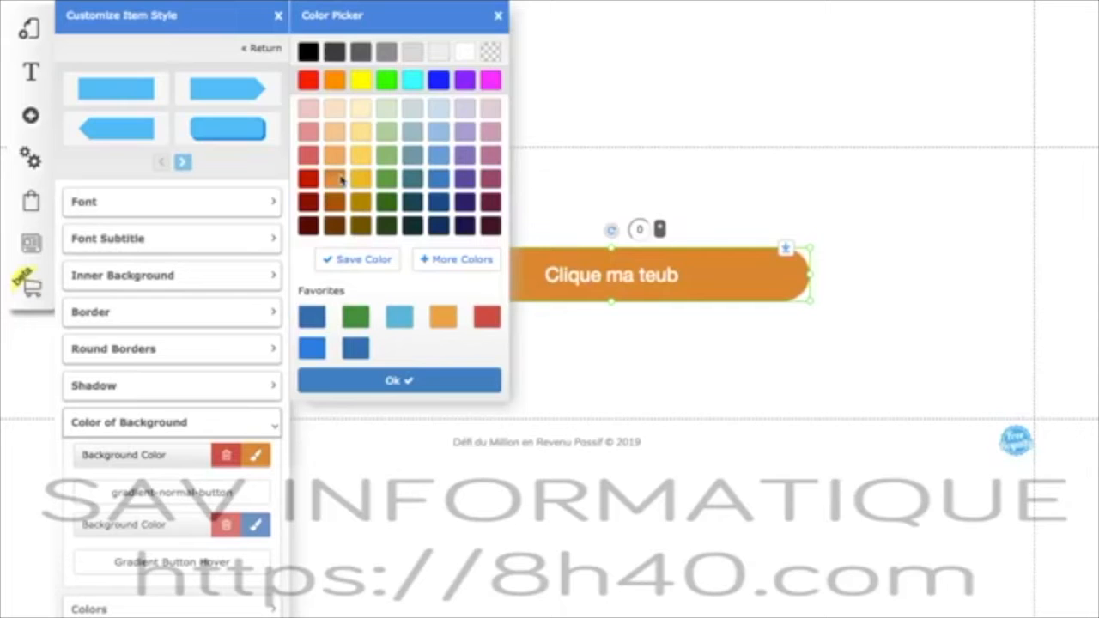
click(356, 154)
click(336, 157)
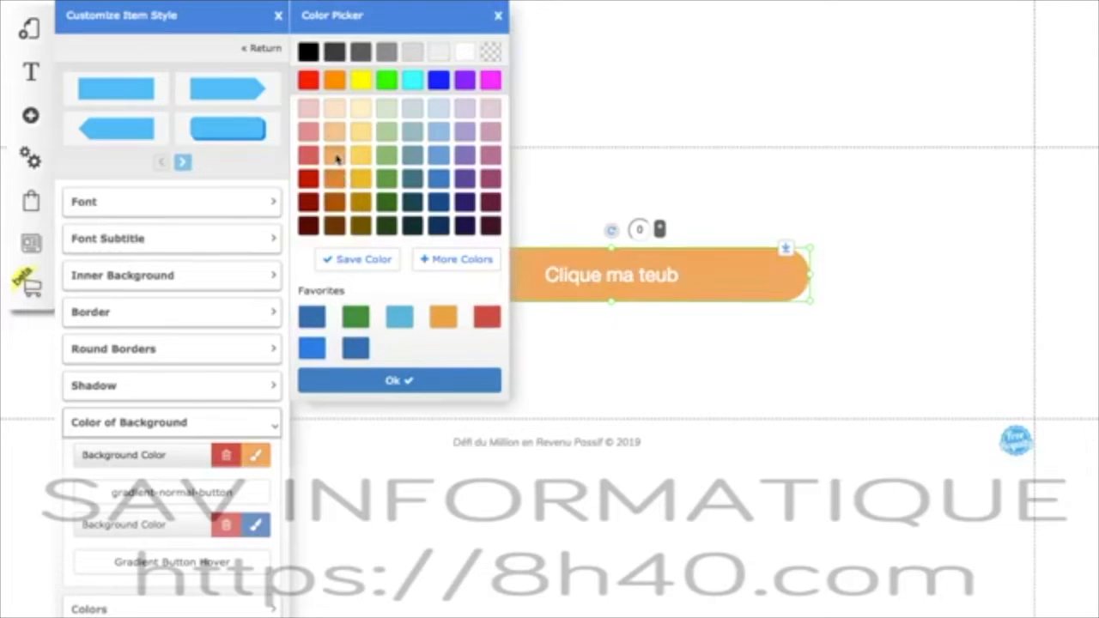
click(332, 131)
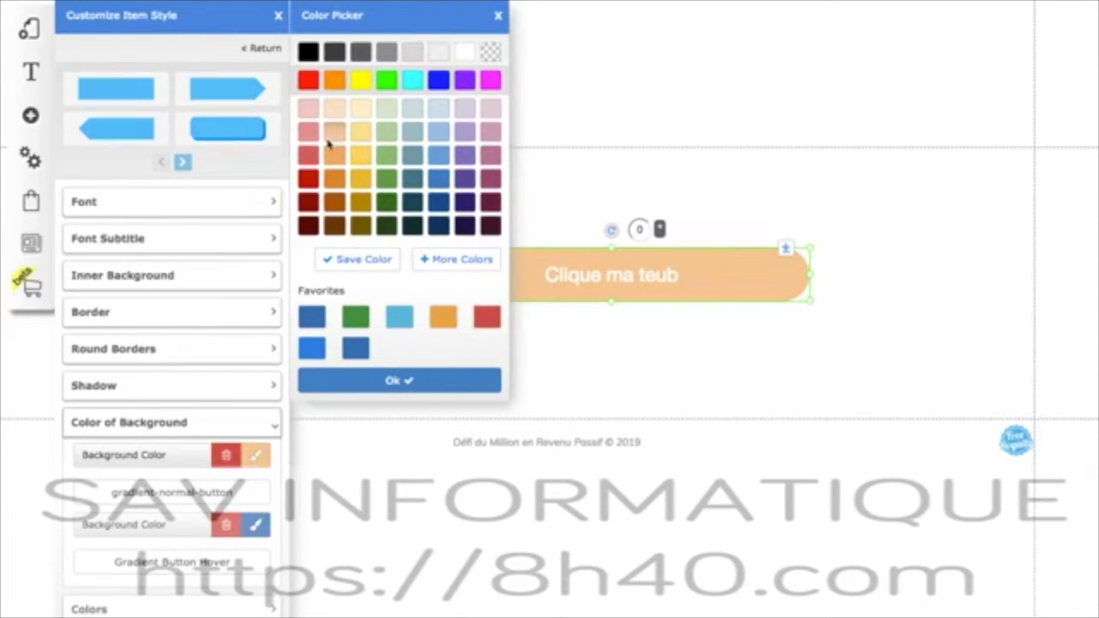
click(498, 15)
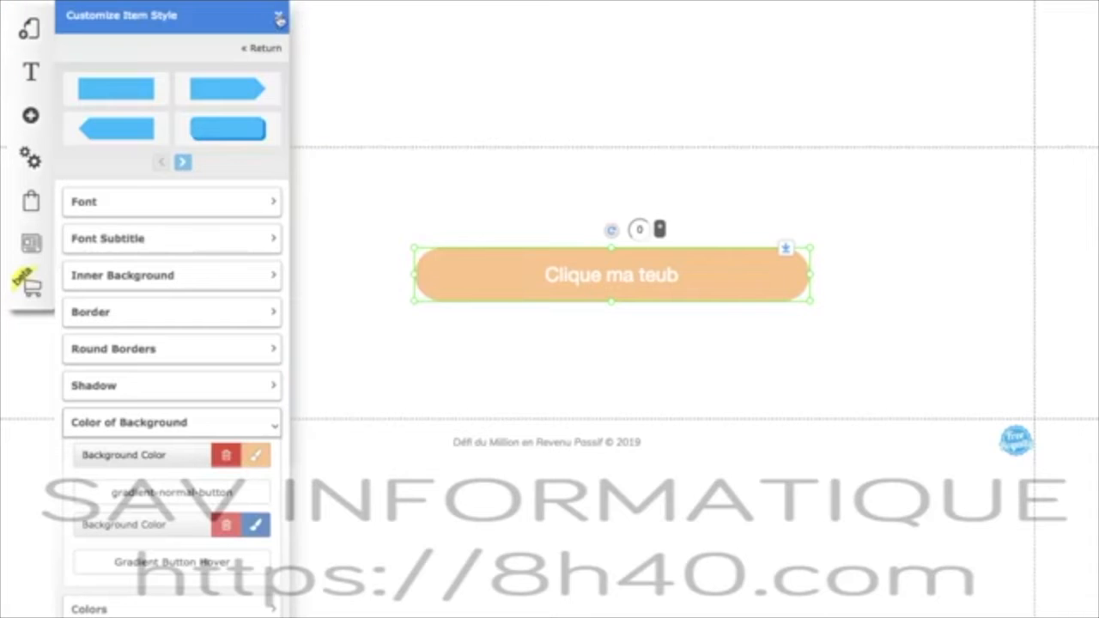
click(279, 19)
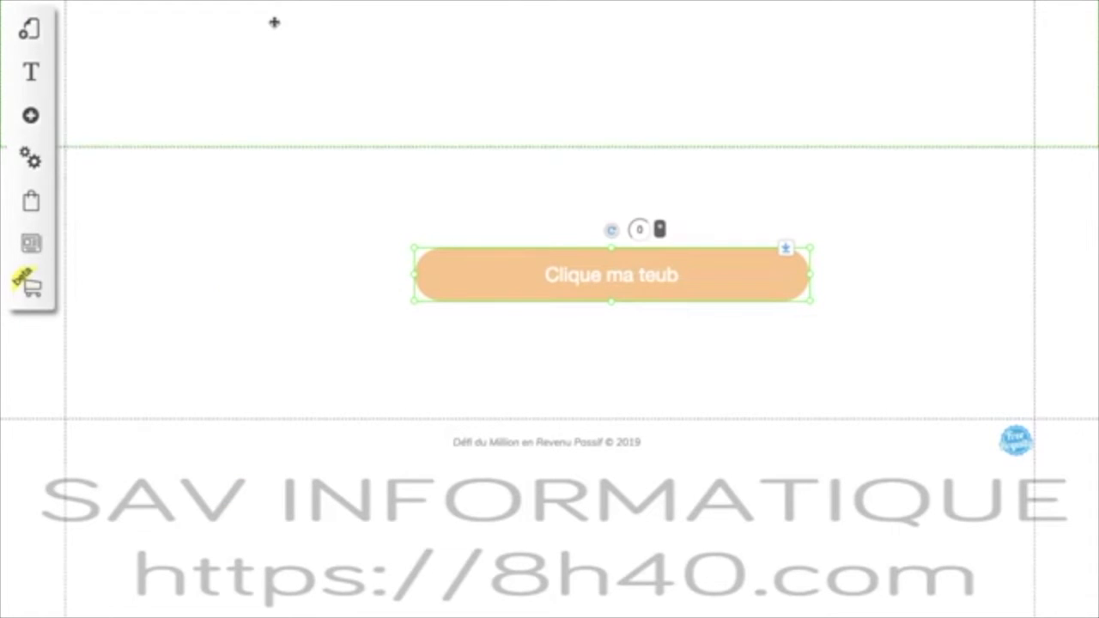
click(275, 23)
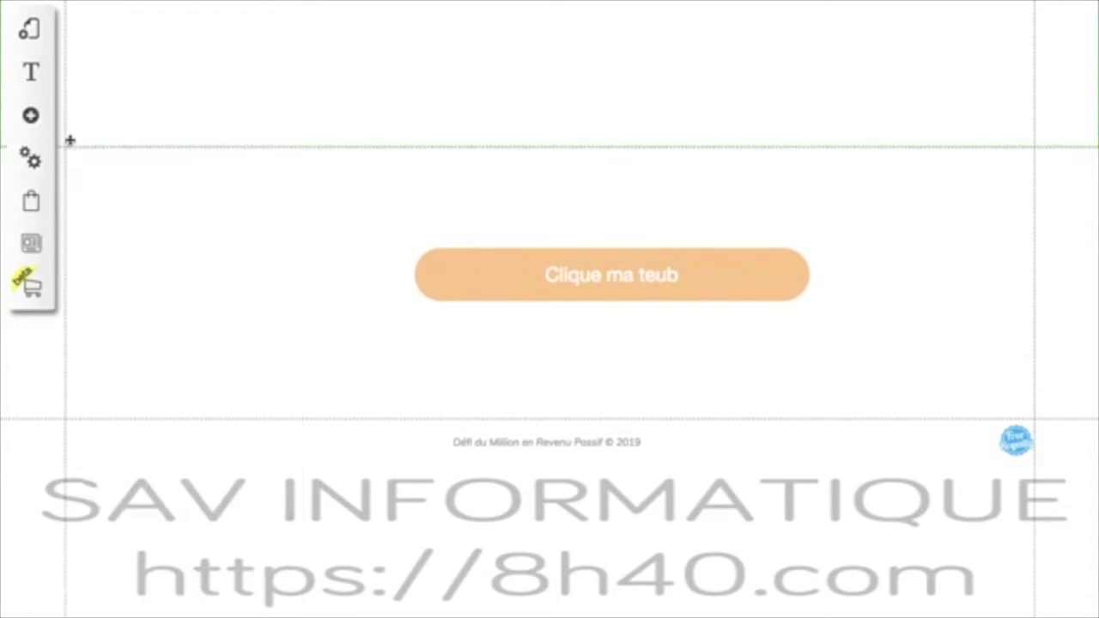
Add two plain sample images of the sunset to the page, placing the second one over the orange button
click(31, 115)
click(129, 266)
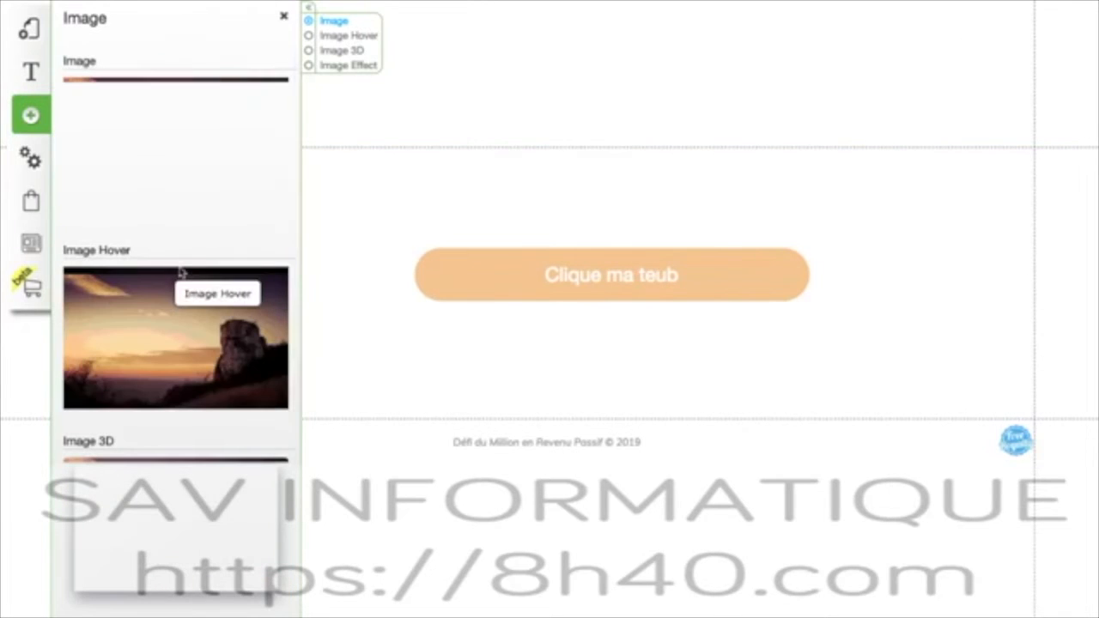
click(183, 160)
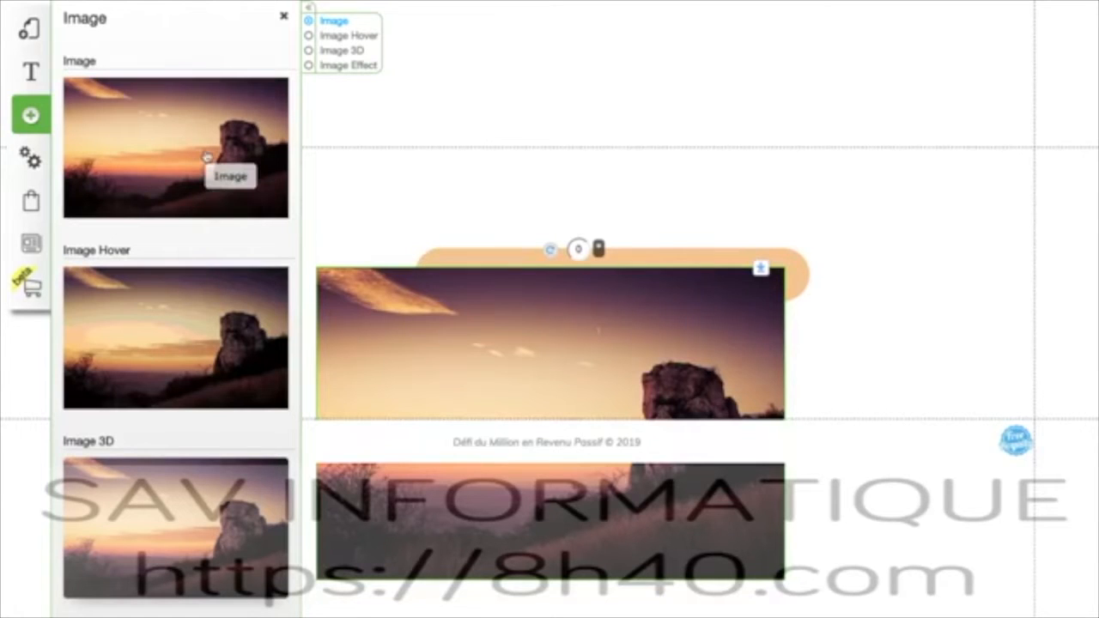
drag(206, 157, 588, 127)
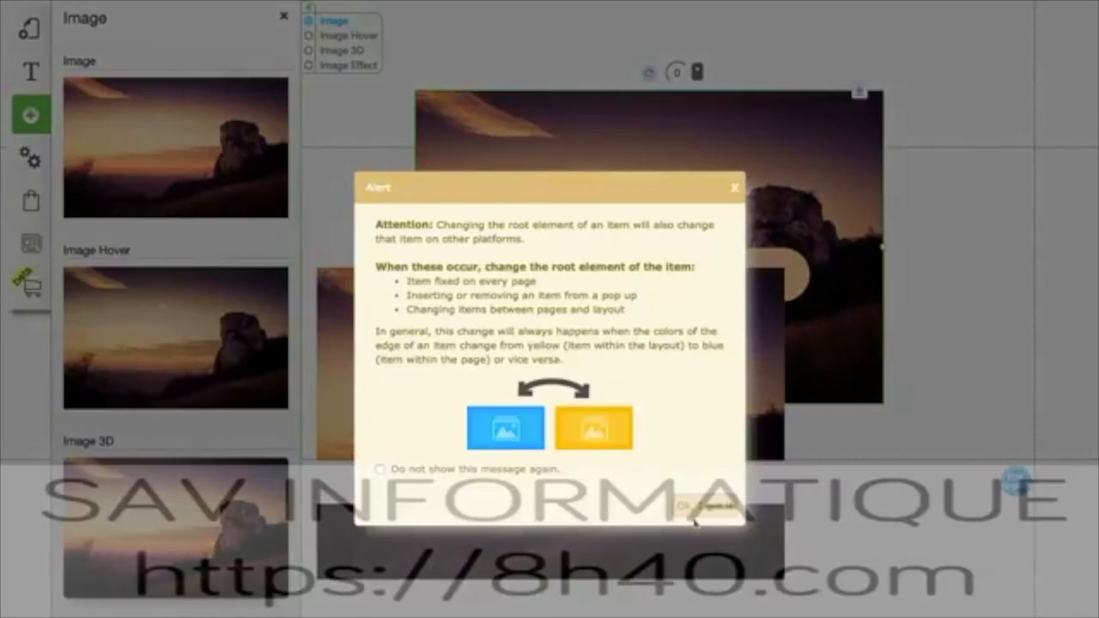
click(700, 508)
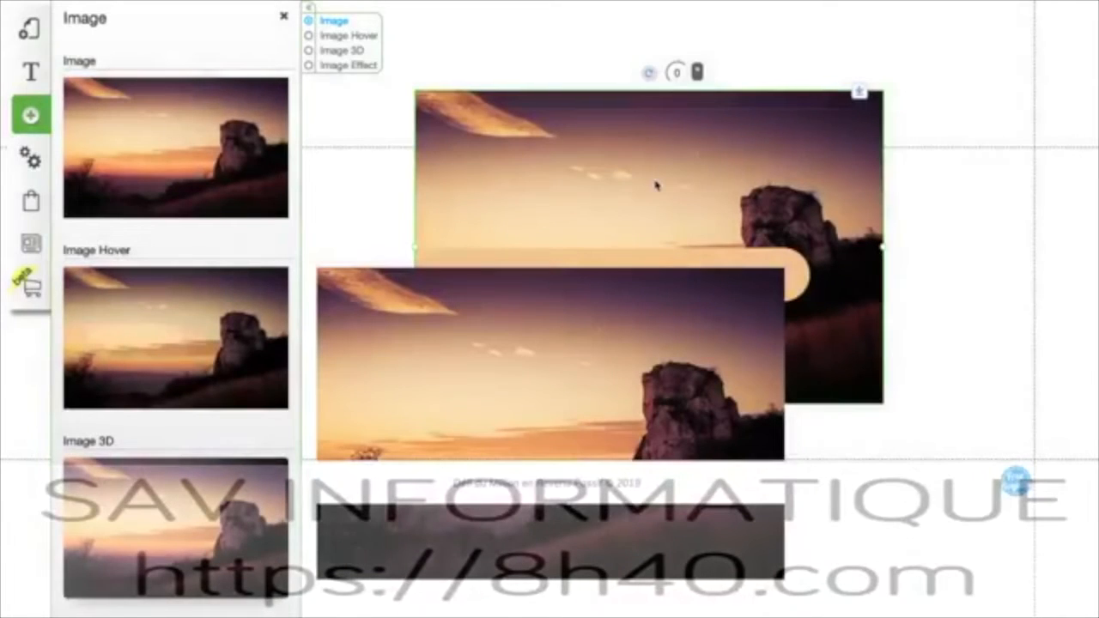
click(283, 16)
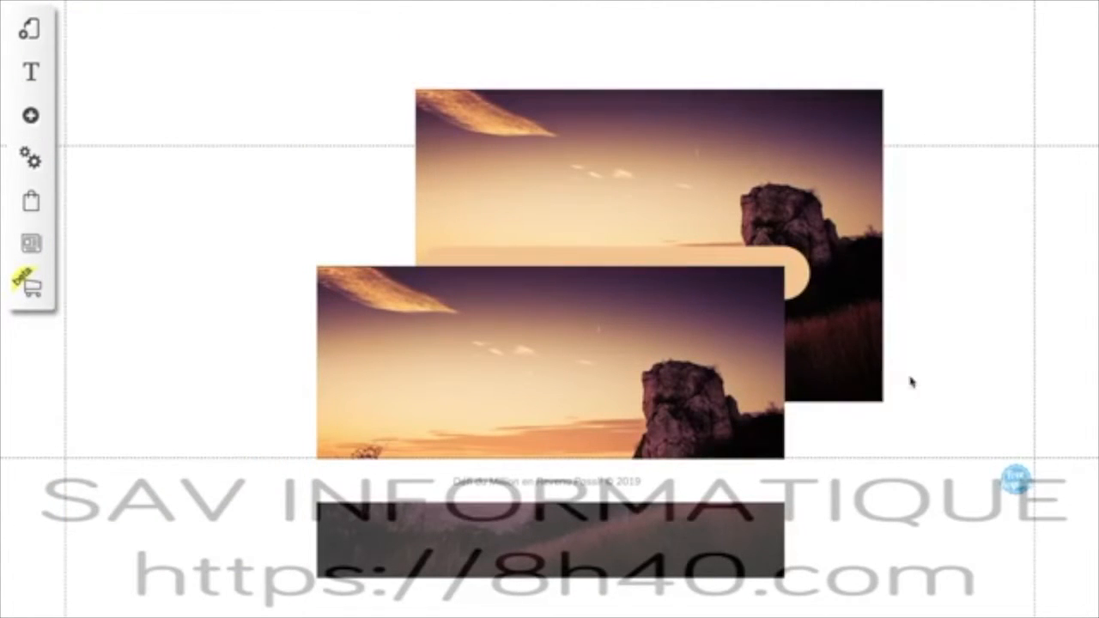
Move the front sunset image to the page's left side and replace it with the circular portrait from the Facebook Profile Pictures album
drag(734, 394, 464, 403)
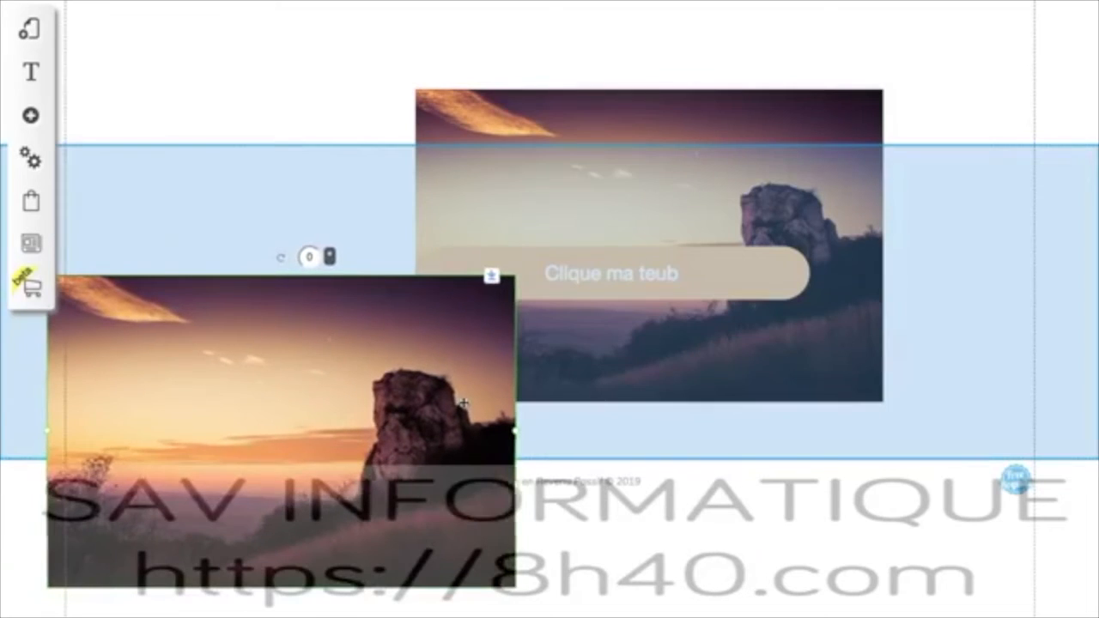
click(337, 411)
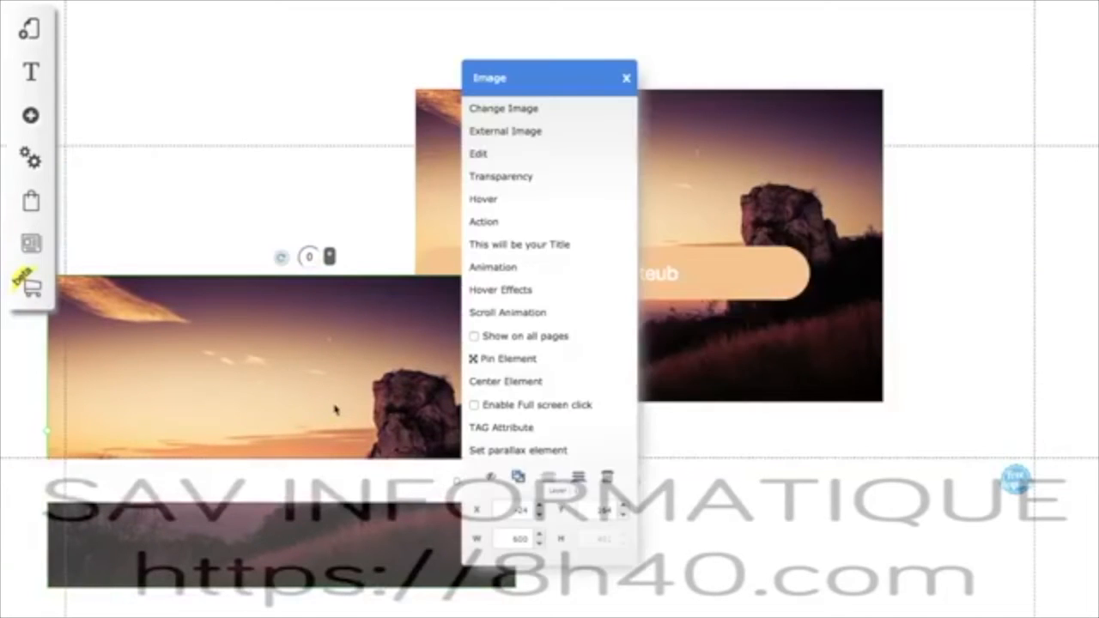
click(468, 268)
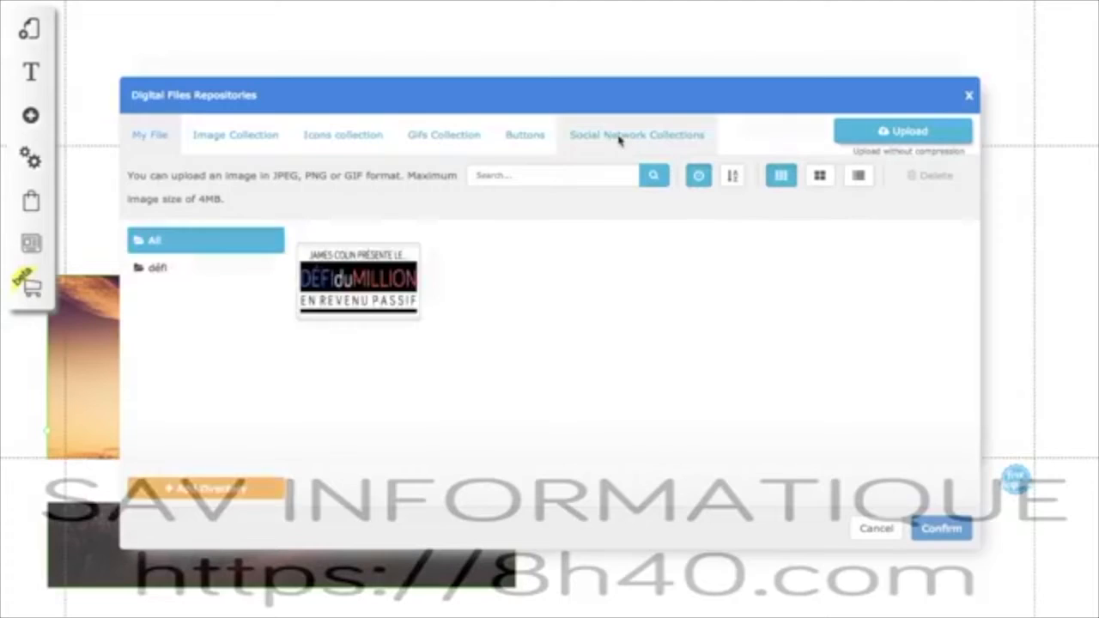
click(618, 137)
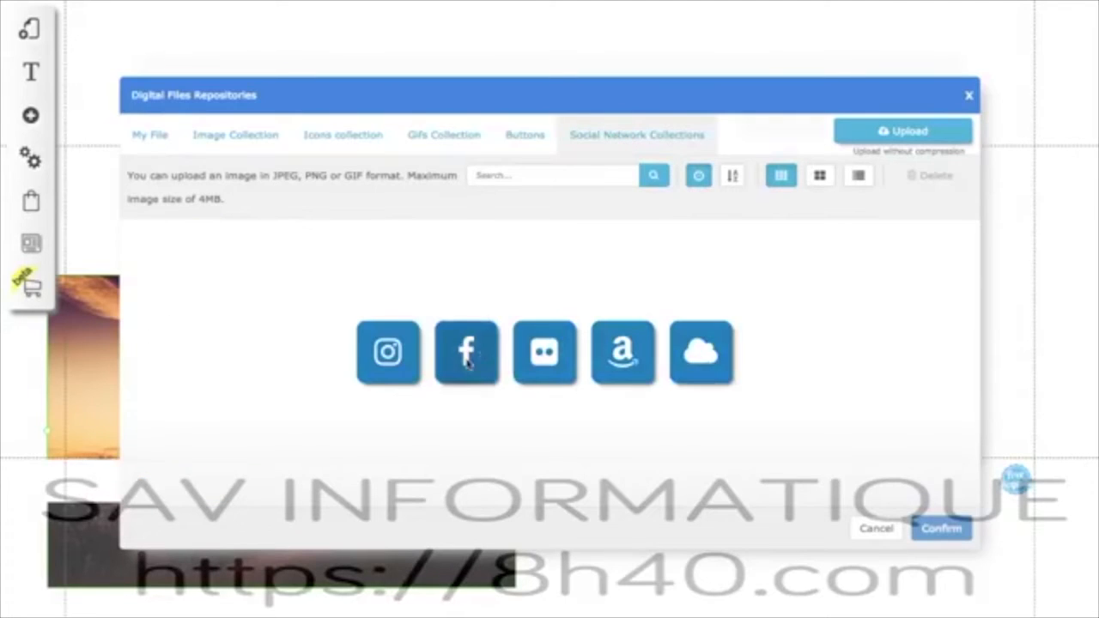
click(460, 359)
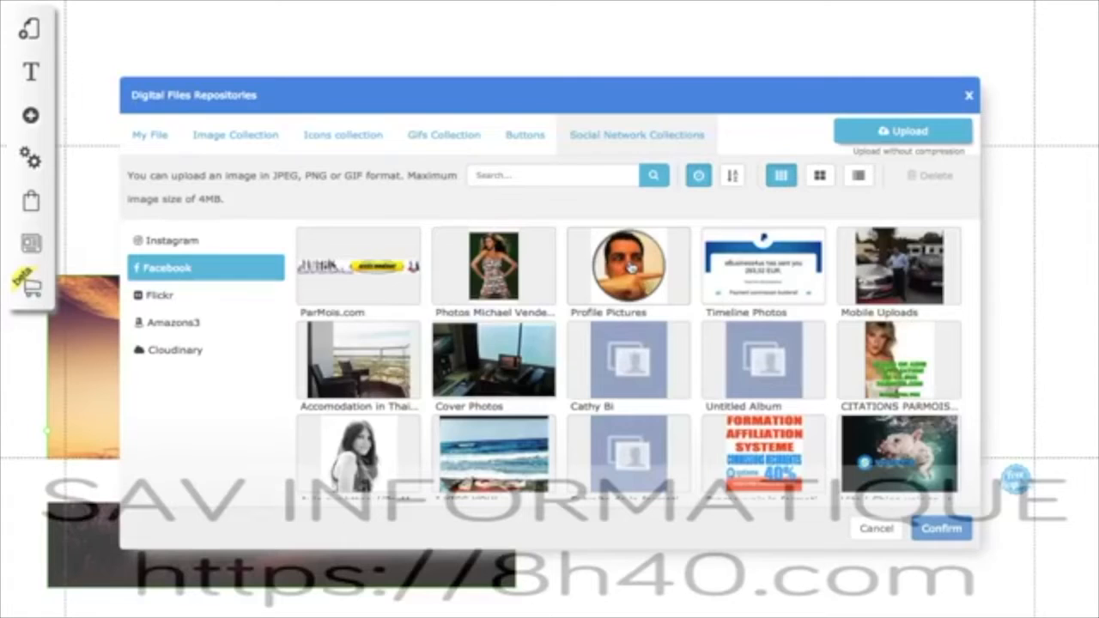
click(631, 269)
click(366, 272)
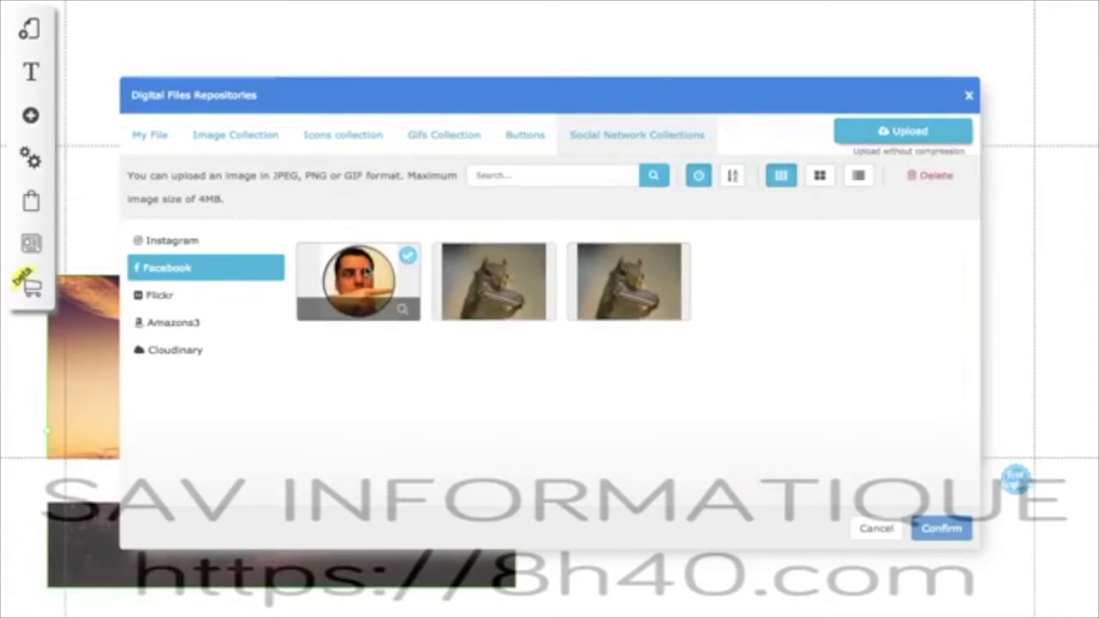
click(939, 530)
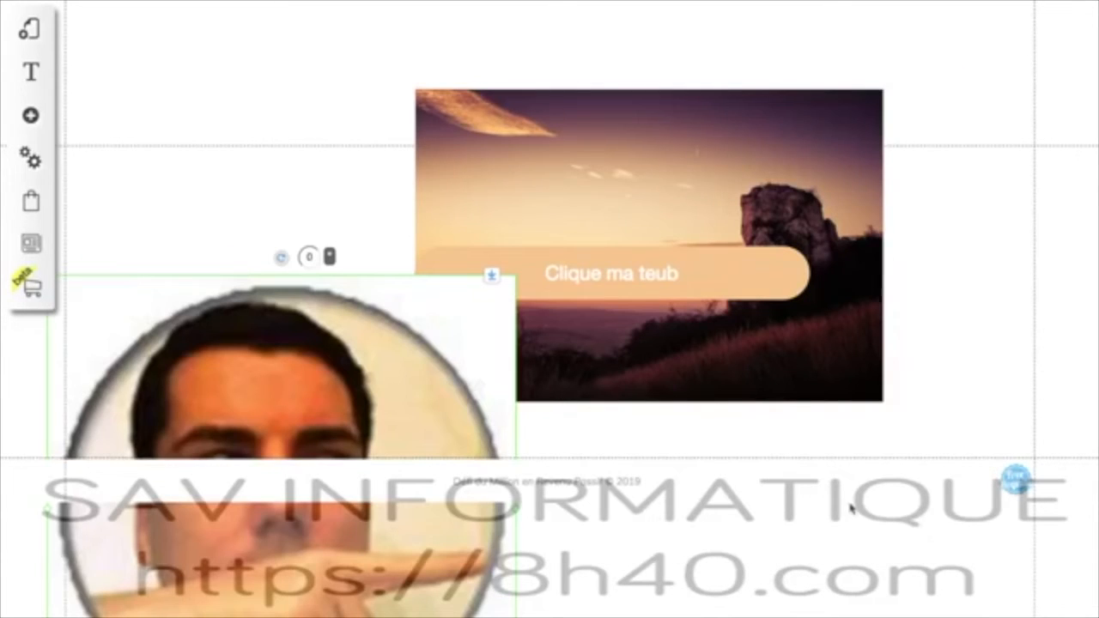
Move the circular portrait up within the page and shrink it to about 145 px wide
drag(263, 352, 301, 248)
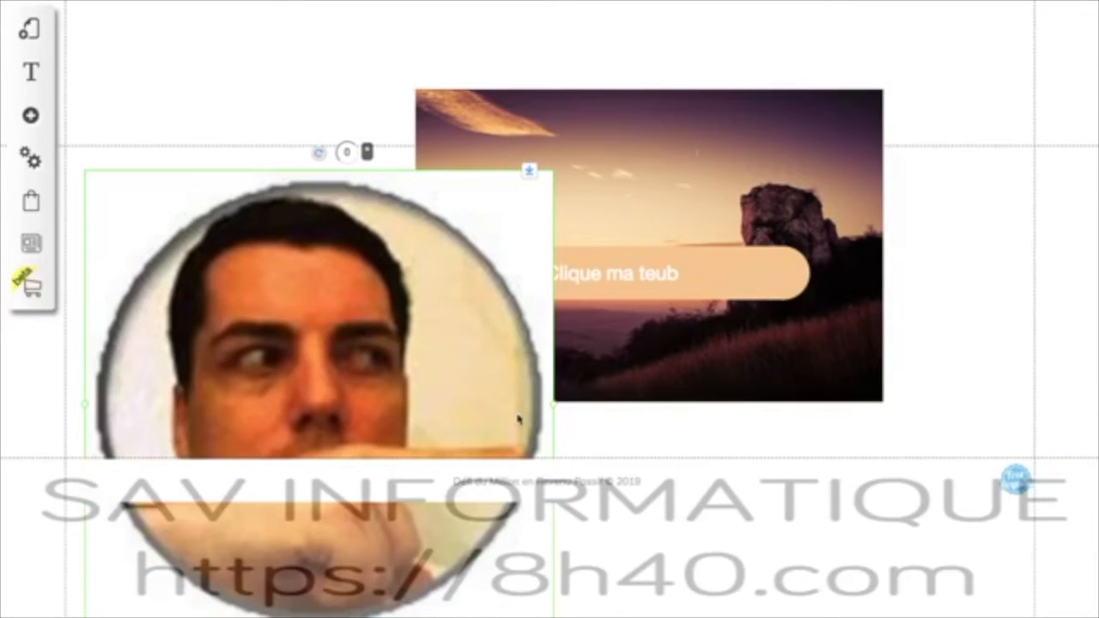
drag(519, 419, 286, 386)
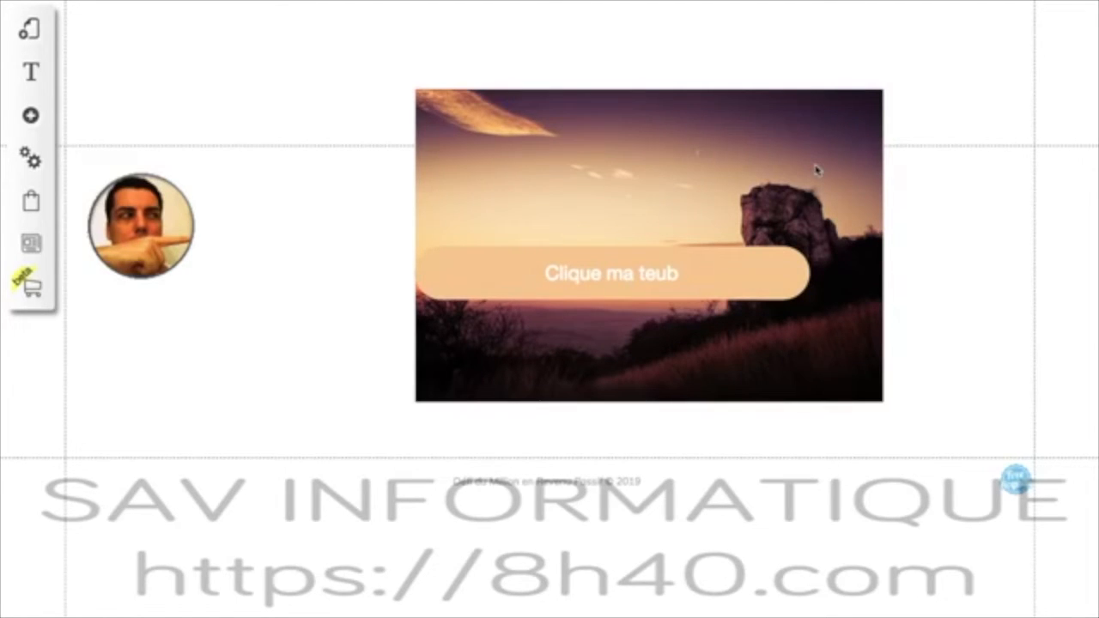
Move the remaining sunset image left and down to about X 204, Y 50, dismissing the root element alert
click(832, 120)
drag(832, 120, 643, 216)
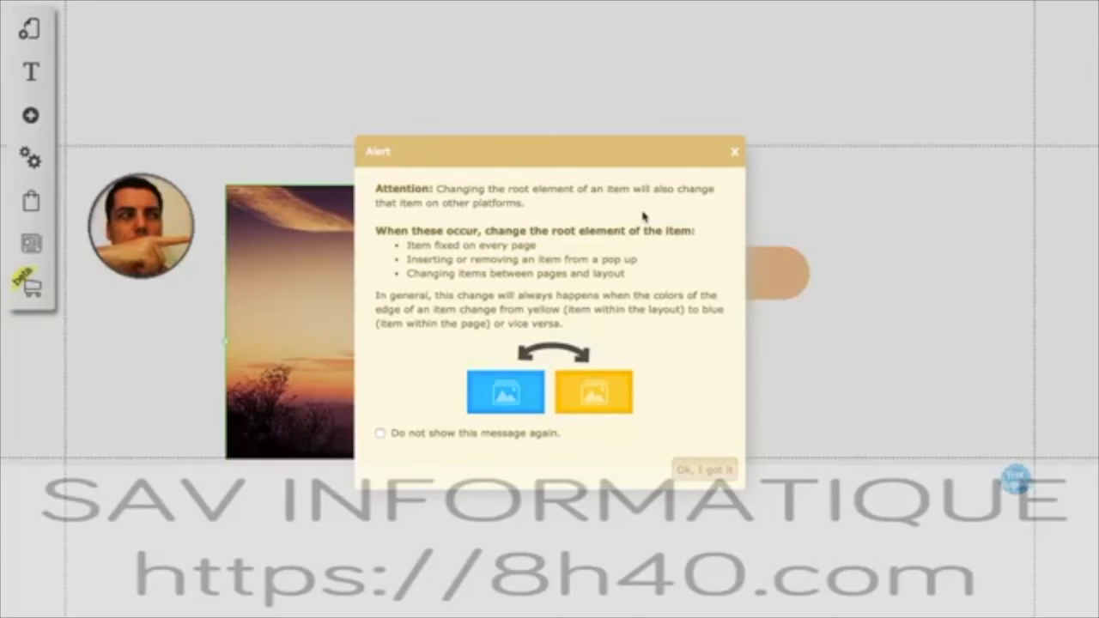
click(707, 469)
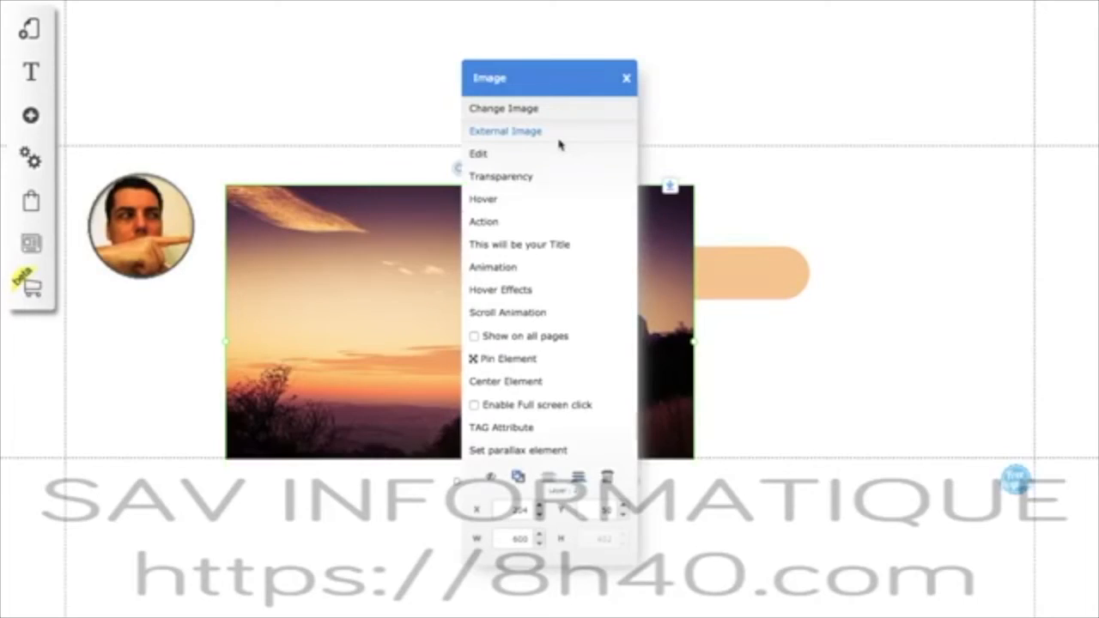
Replace the sunset image with the circular portrait from the Facebook Profile Pictures album and shrink it to about 159 px wide
click(558, 136)
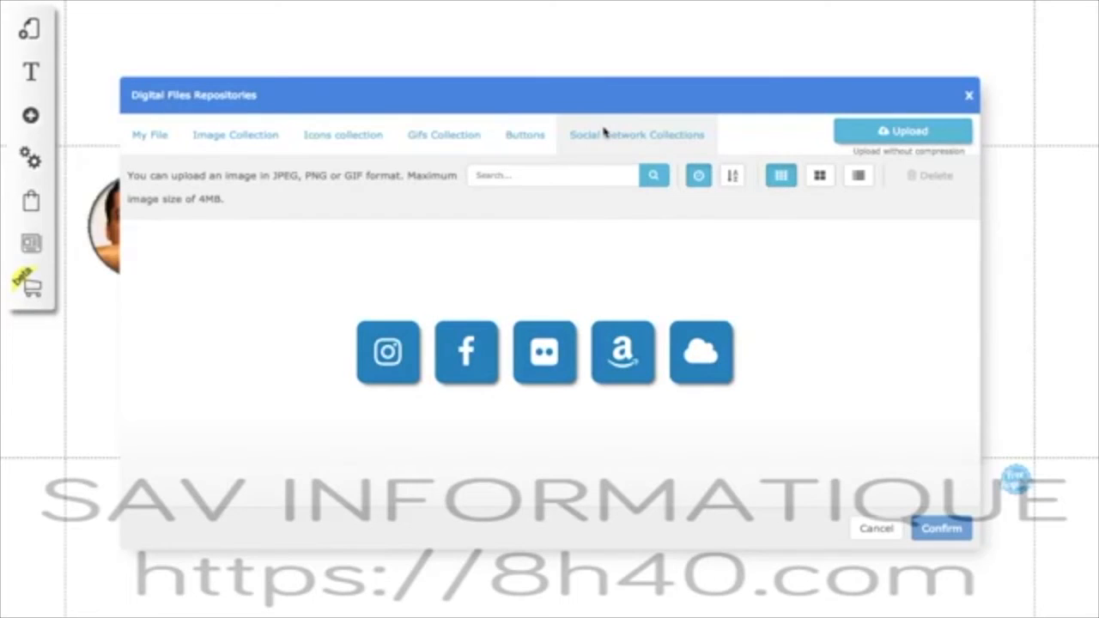
click(605, 133)
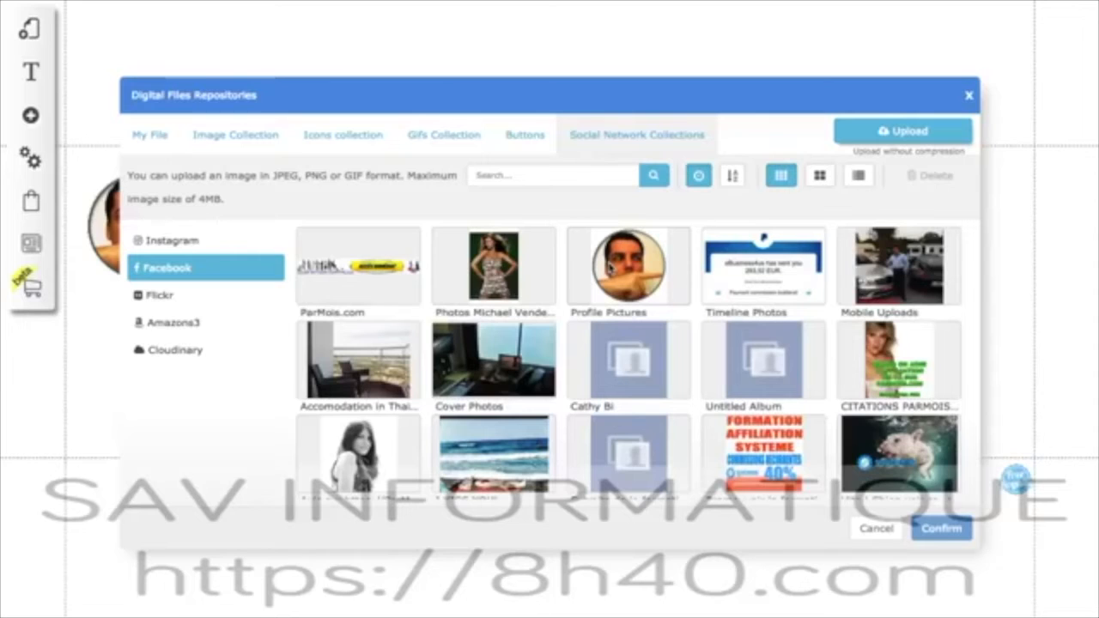
click(609, 268)
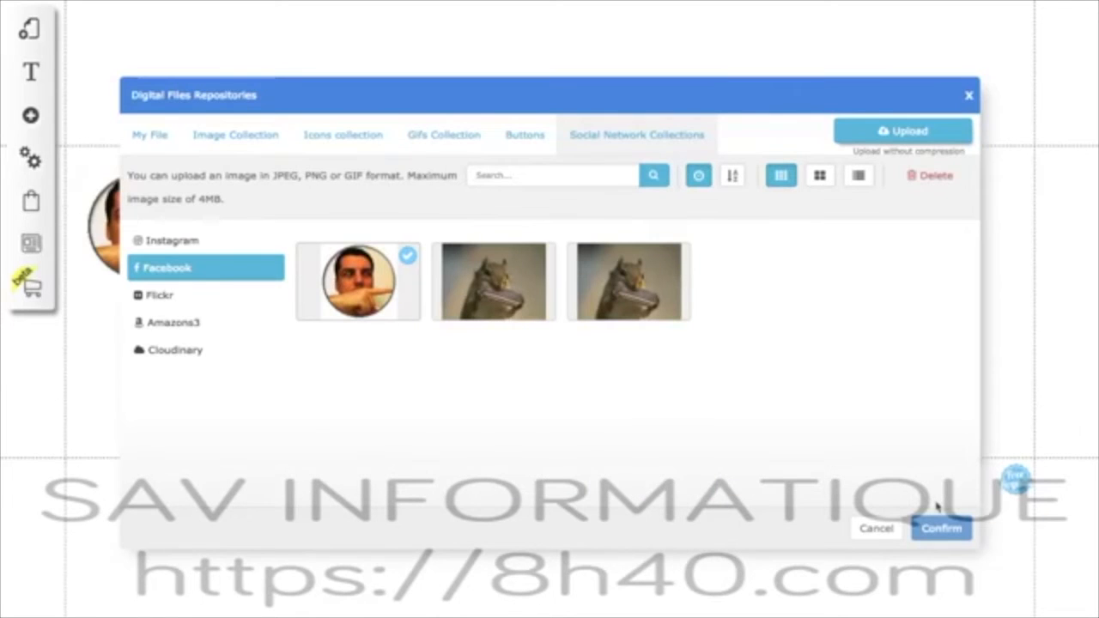
click(942, 528)
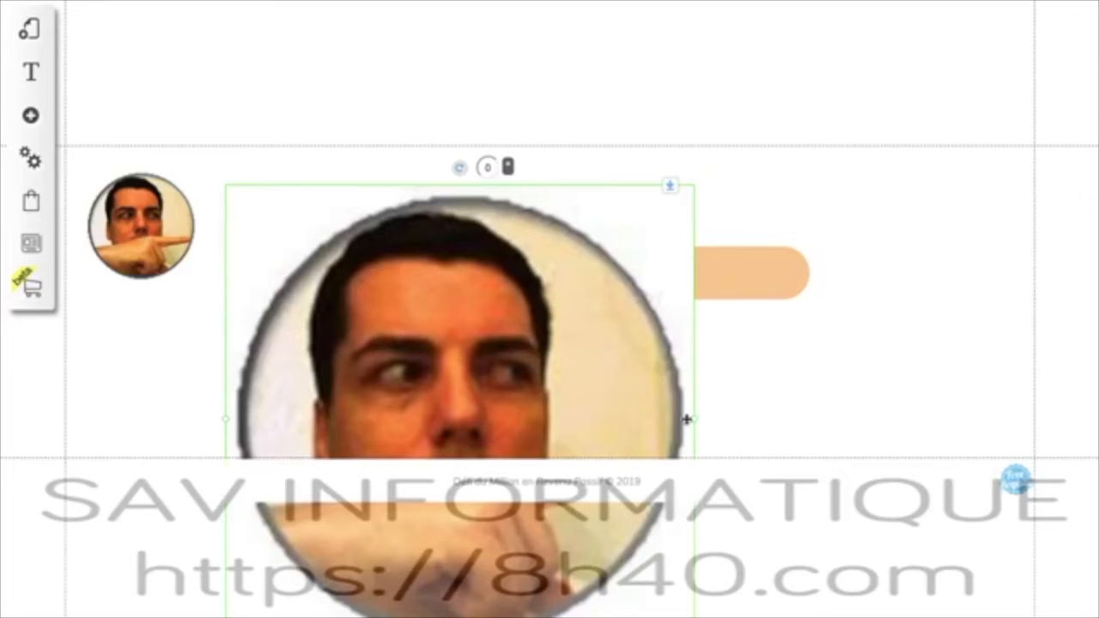
drag(686, 419, 406, 343)
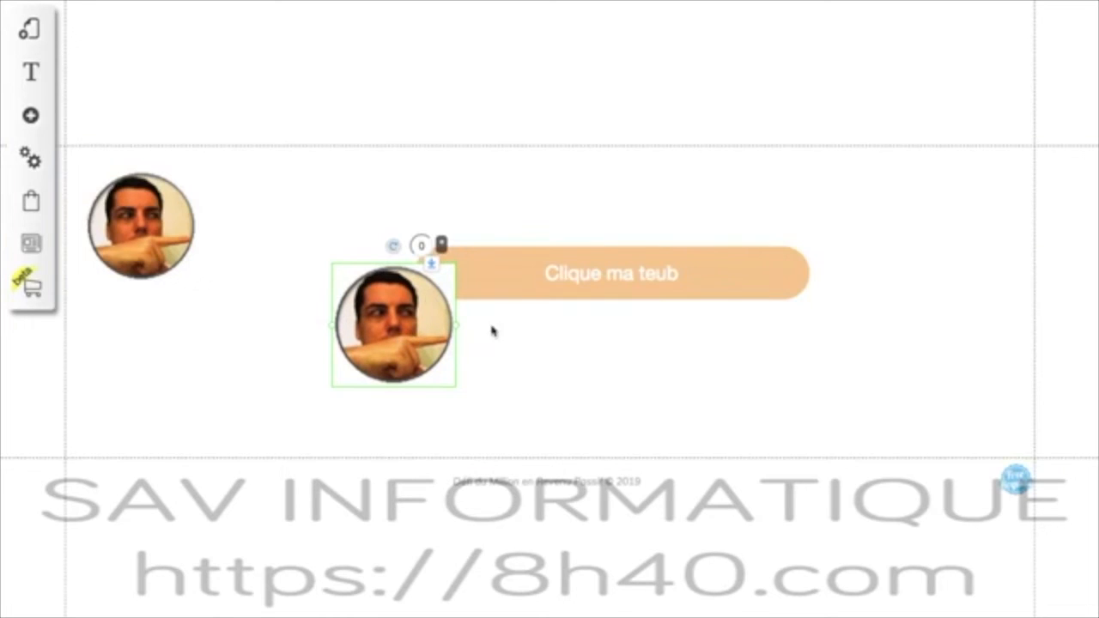
right_click(413, 328)
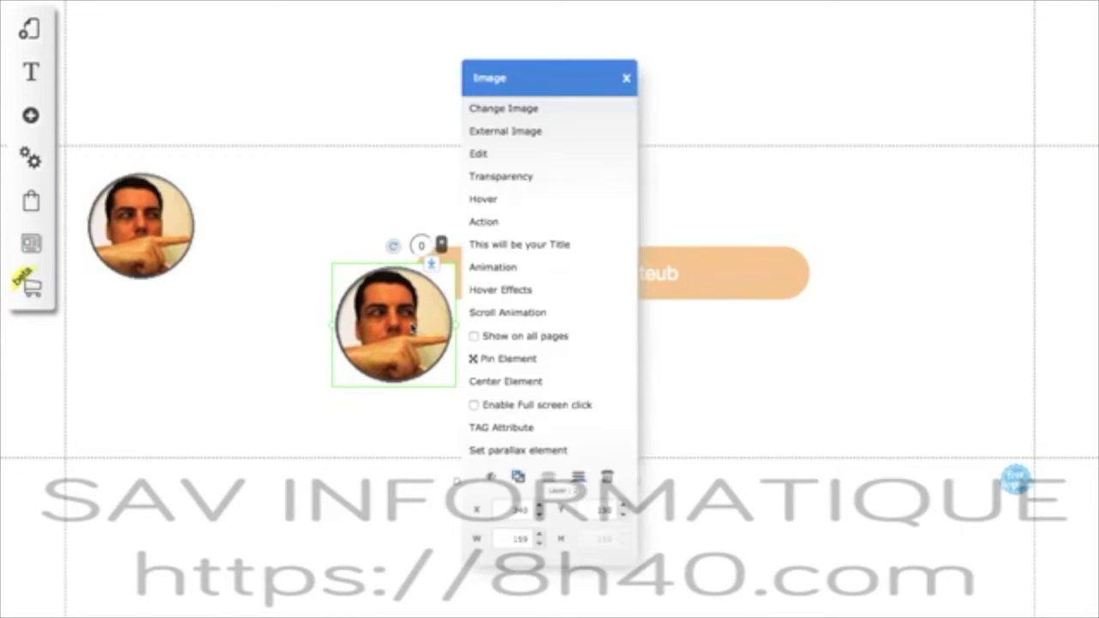
click(532, 178)
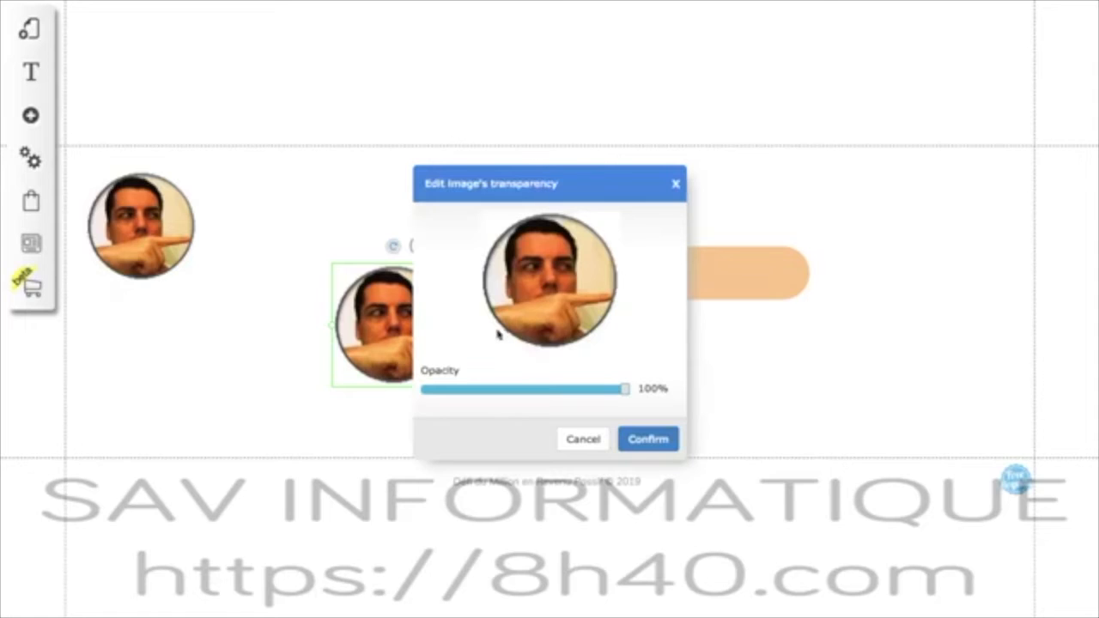
mouse_move(624, 388)
mouse_down()
mouse_move(601, 392)
mouse_move(610, 412)
mouse_move(630, 394)
mouse_up()
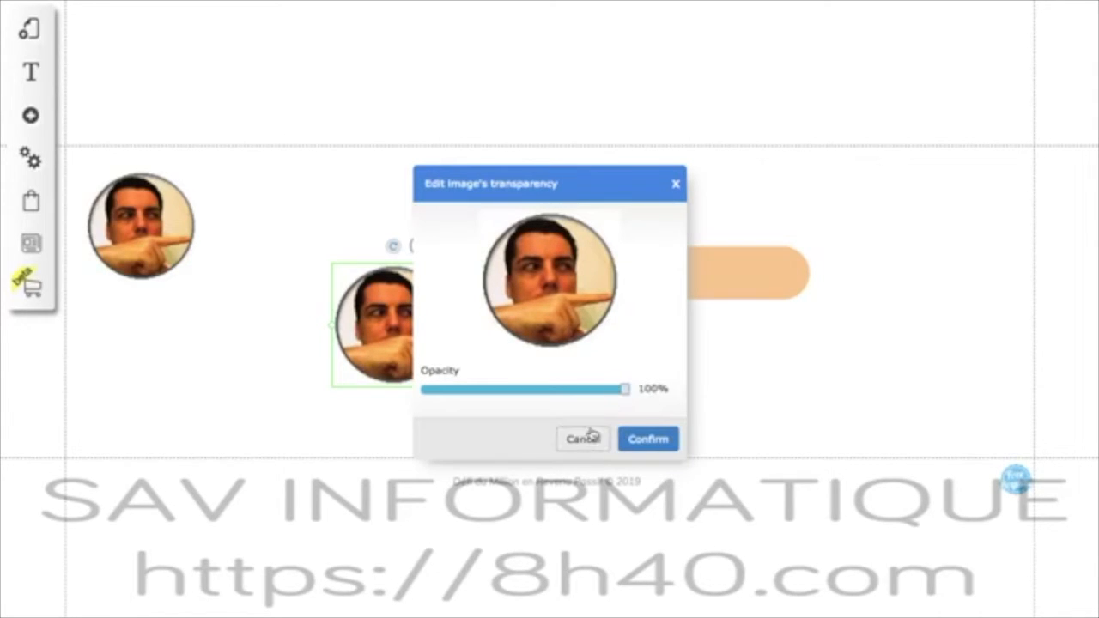
click(583, 439)
Upload a portrait file from the computer and use it as the image beside the button
right_click(413, 340)
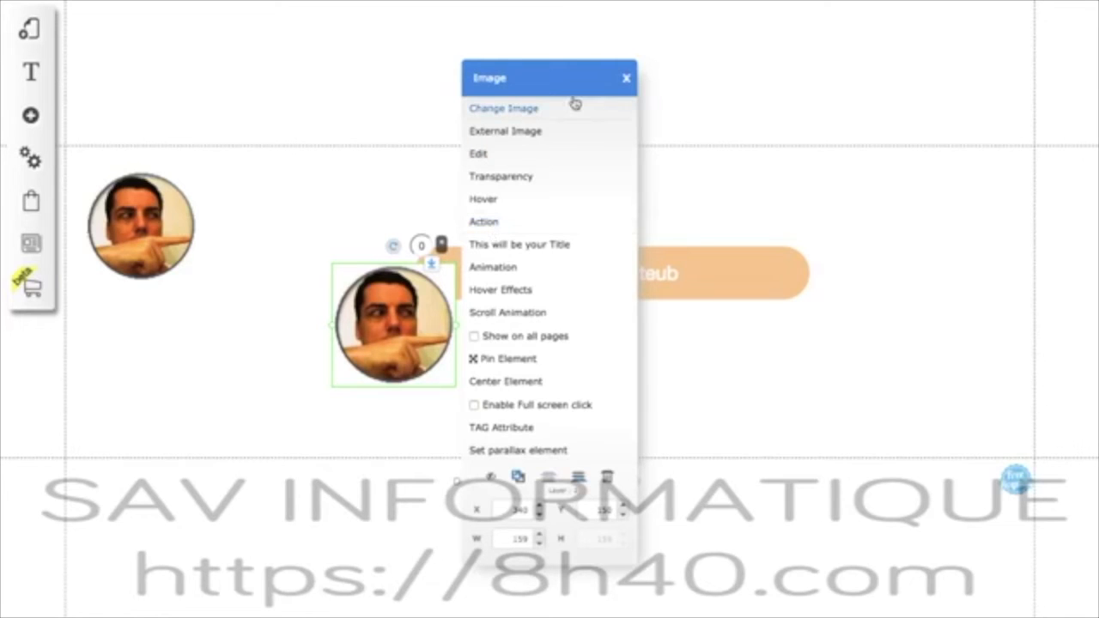
click(549, 108)
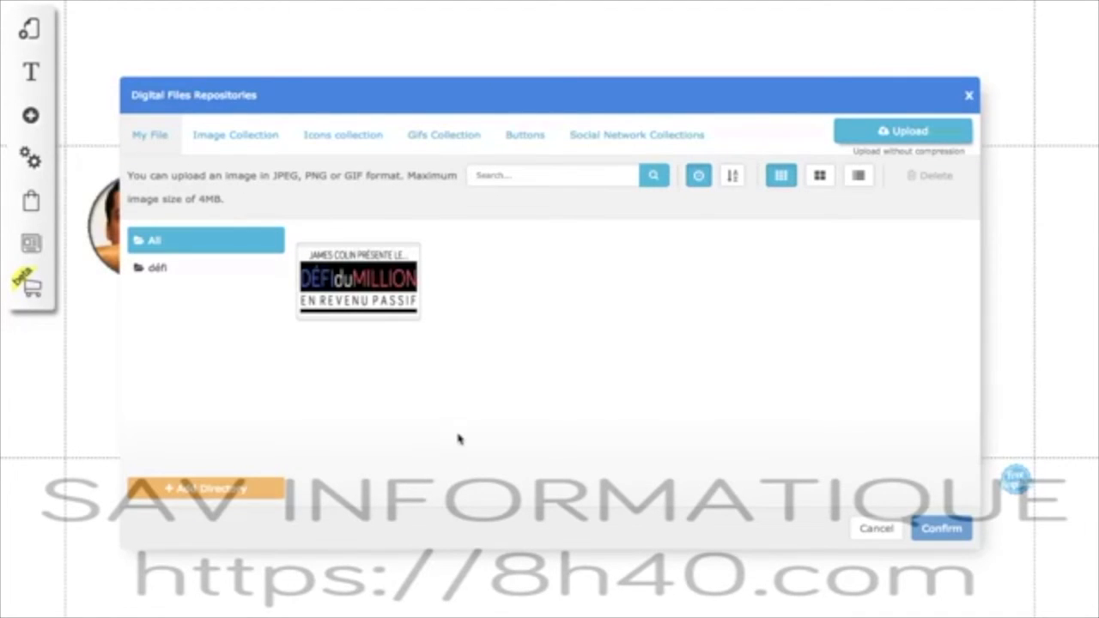
click(903, 130)
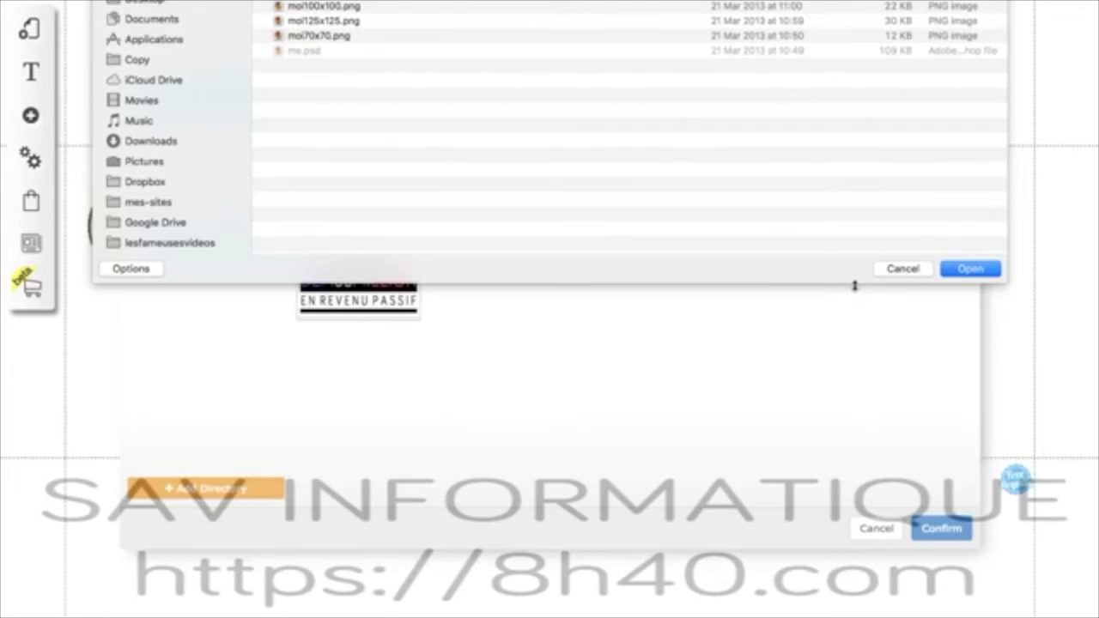
key(Return)
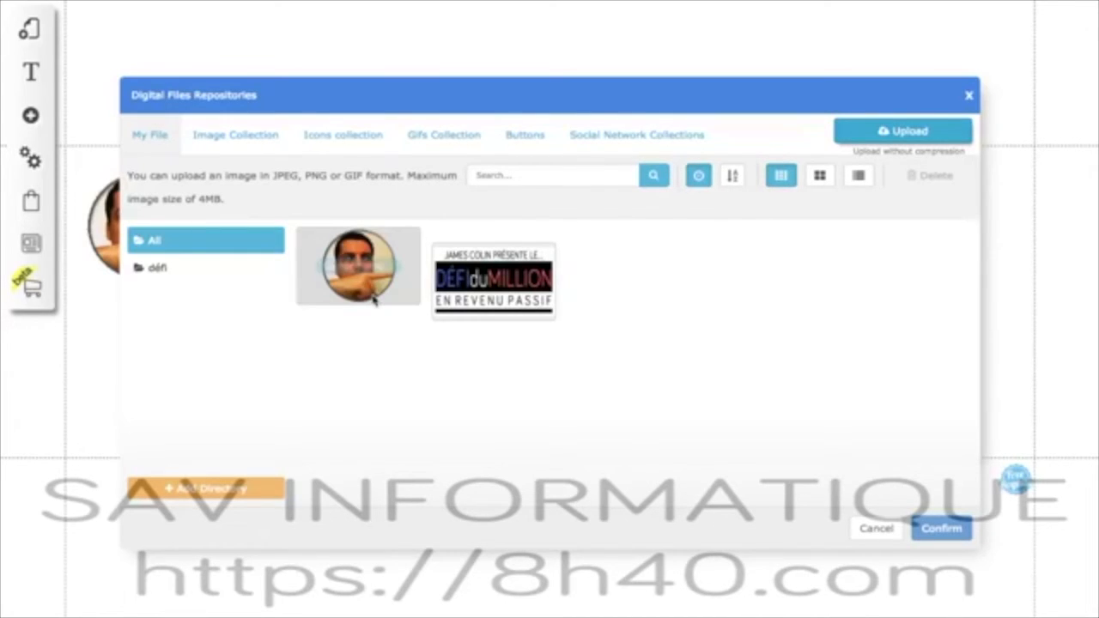
click(359, 267)
click(942, 529)
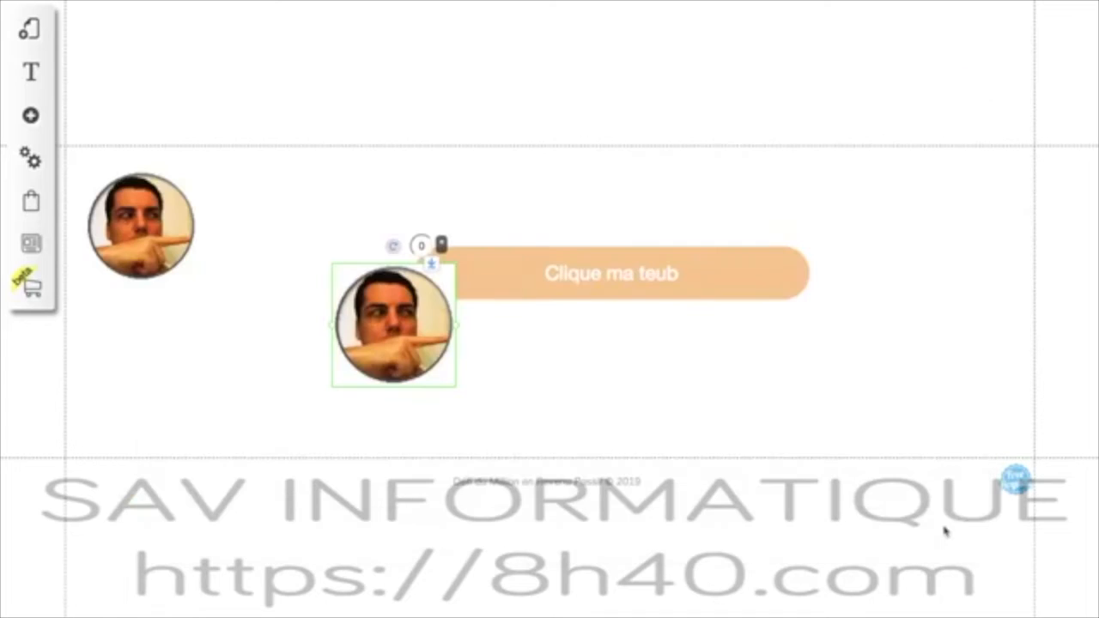
Reapply the uploaded portrait to the image beside the button and nudge the image slightly
mouse_move(387, 341)
mouse_down()
mouse_move(404, 366)
mouse_move(348, 368)
mouse_move(383, 347)
mouse_up()
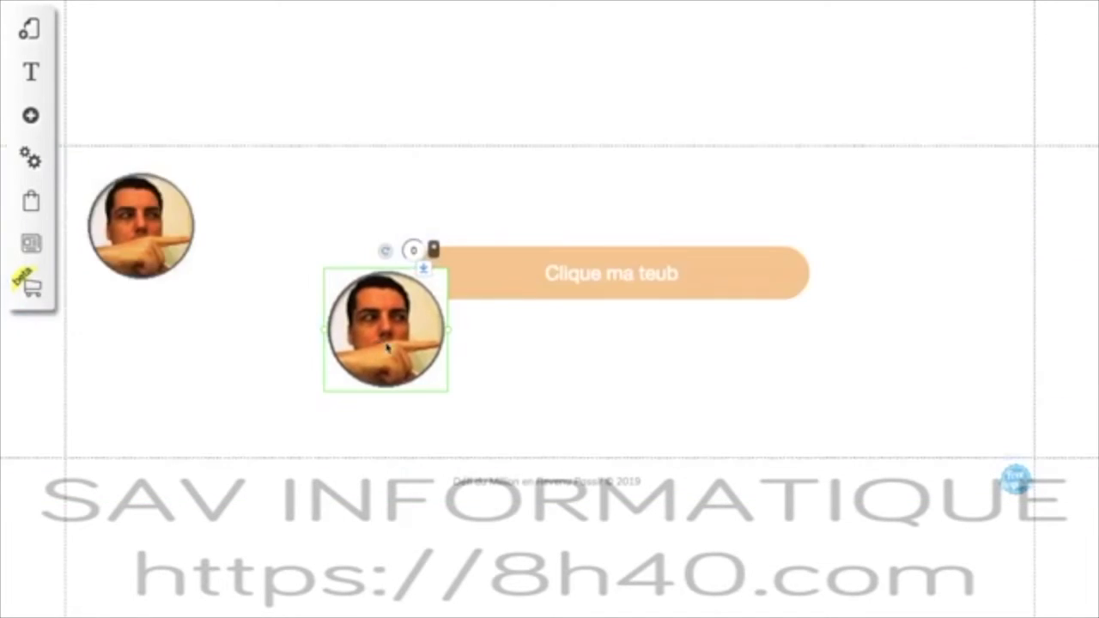
click(397, 344)
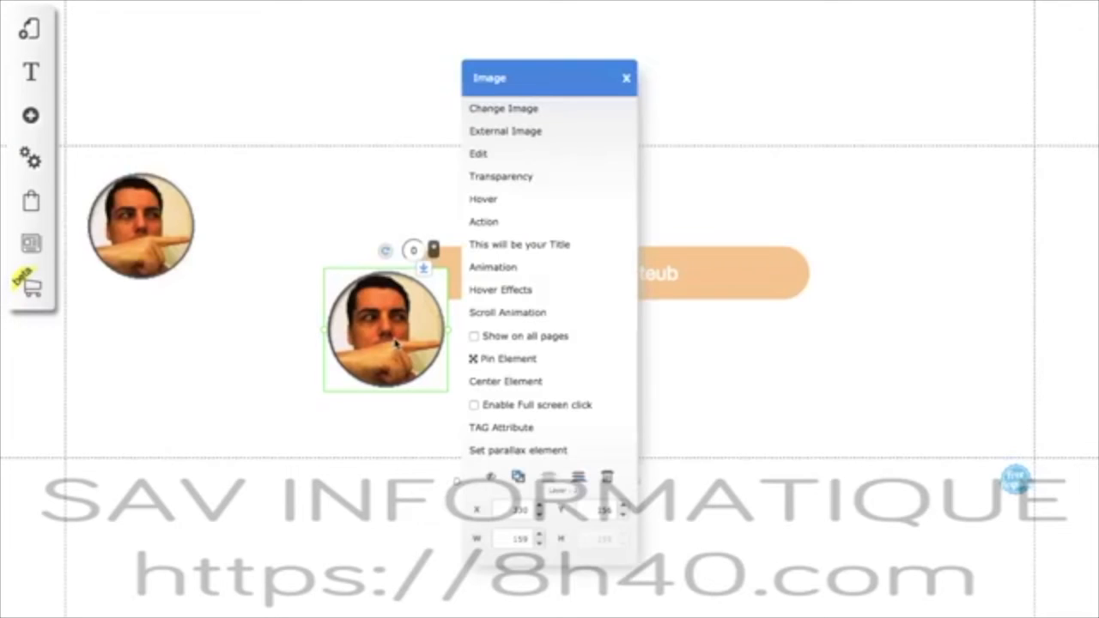
click(470, 109)
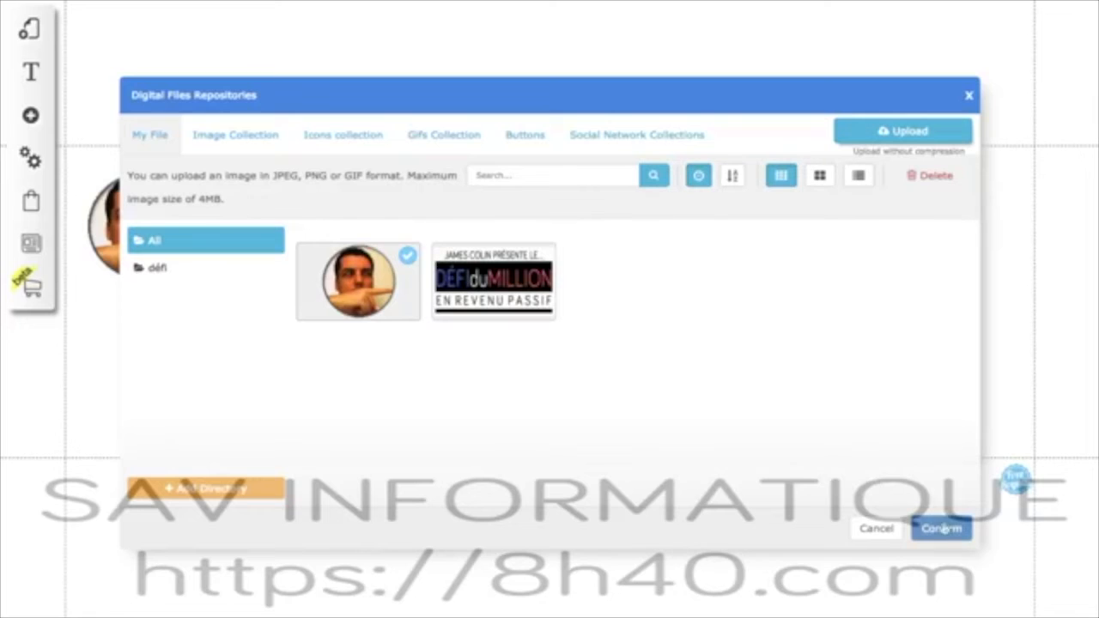
click(930, 525)
mouse_move(401, 335)
mouse_down()
mouse_move(419, 328)
mouse_move(396, 329)
mouse_up()
Replace the far-left portrait with the uploaded one and move it directly above the other portrait
click(137, 237)
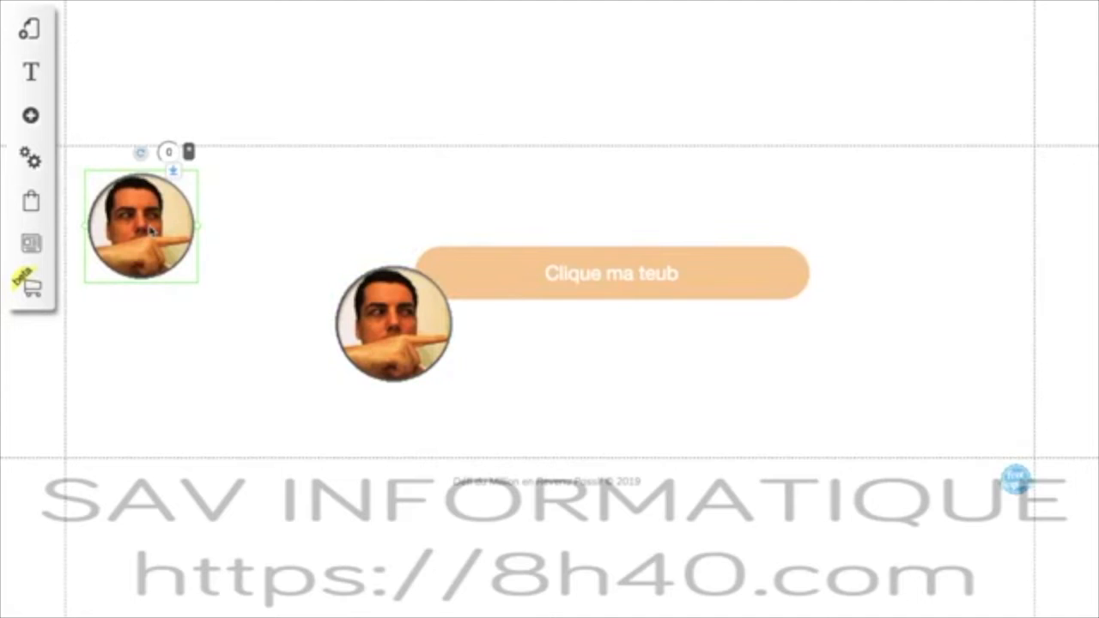
double_click(151, 232)
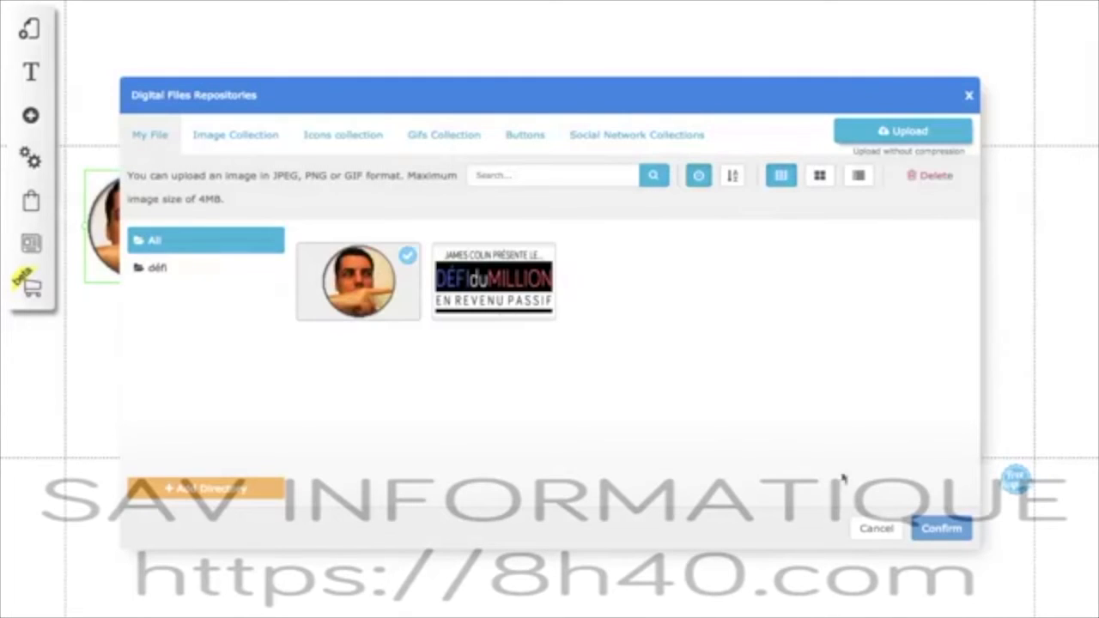
click(934, 529)
drag(112, 220, 359, 222)
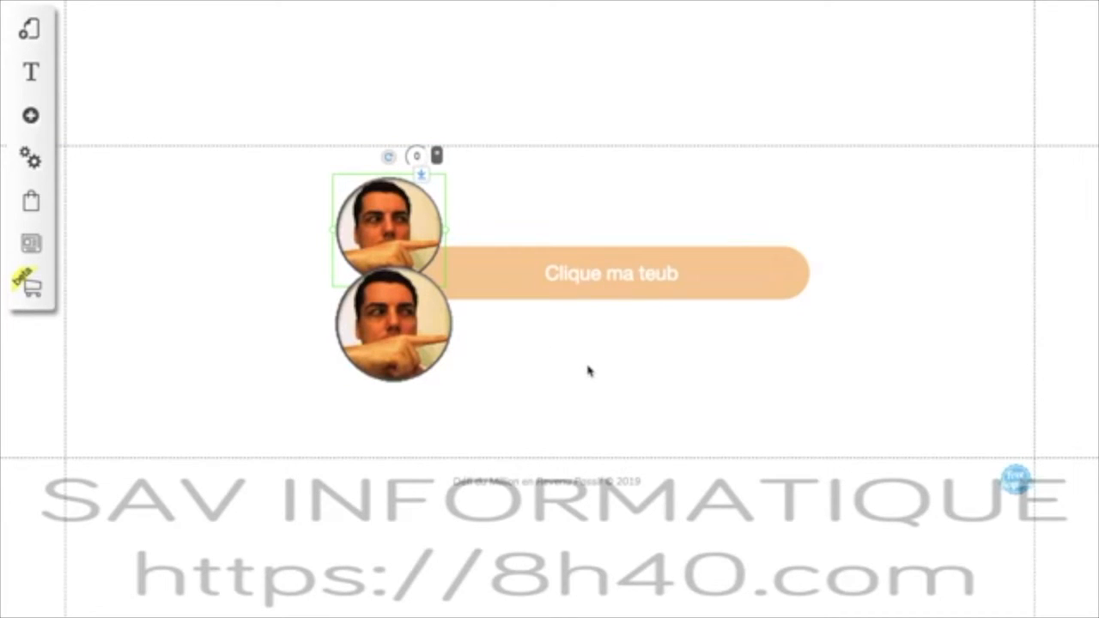
Rotate the button to about 339° and move it up so its lower end meets the two portraits
click(603, 255)
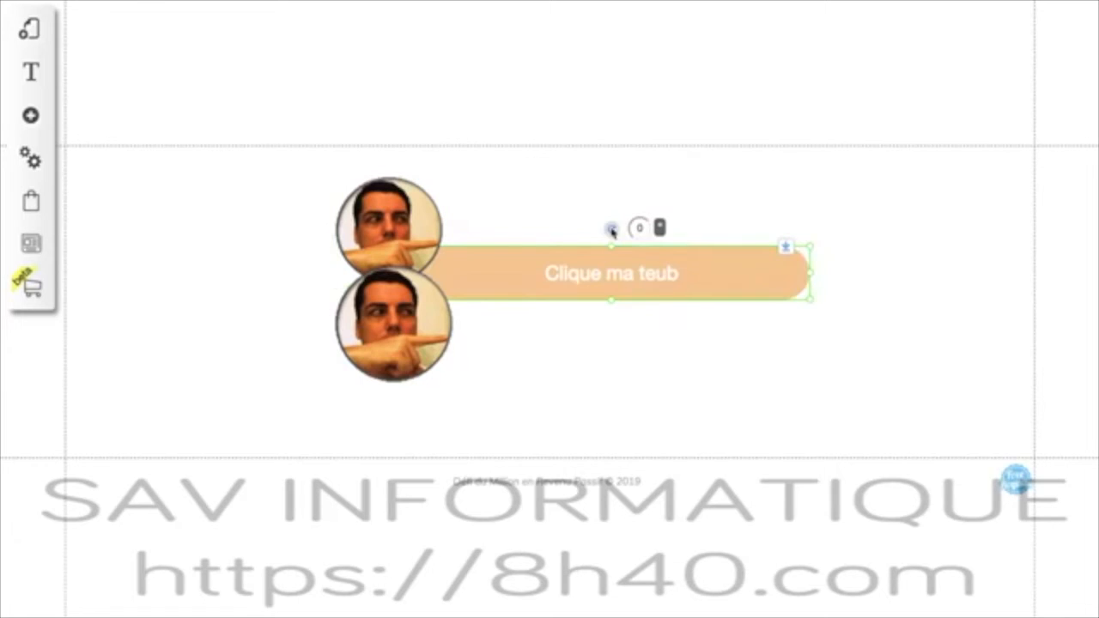
drag(610, 229, 599, 235)
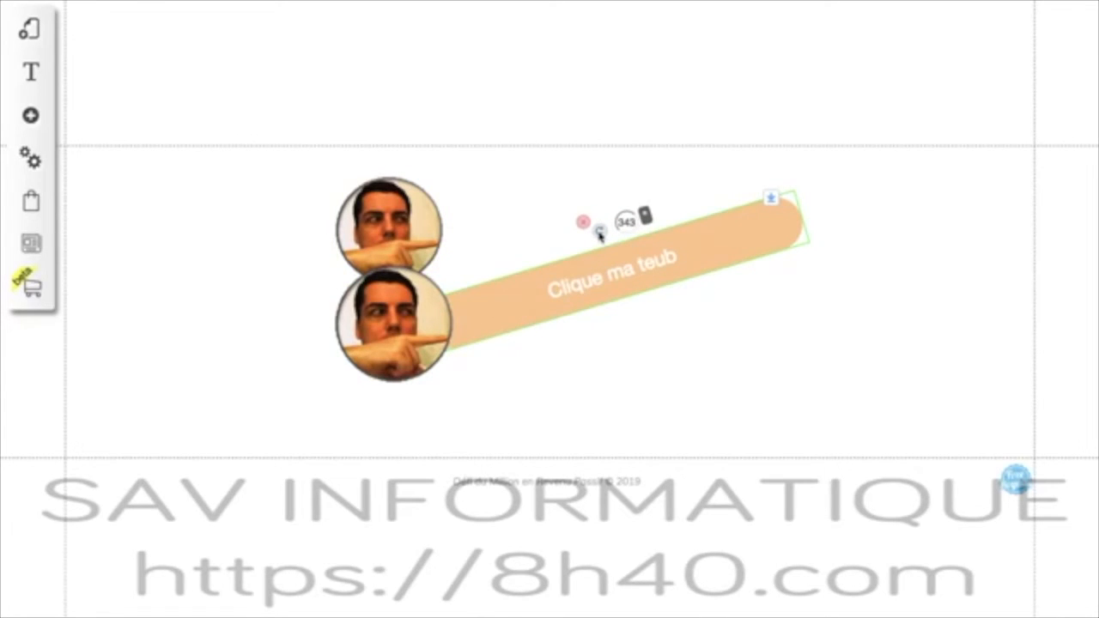
drag(600, 236, 560, 212)
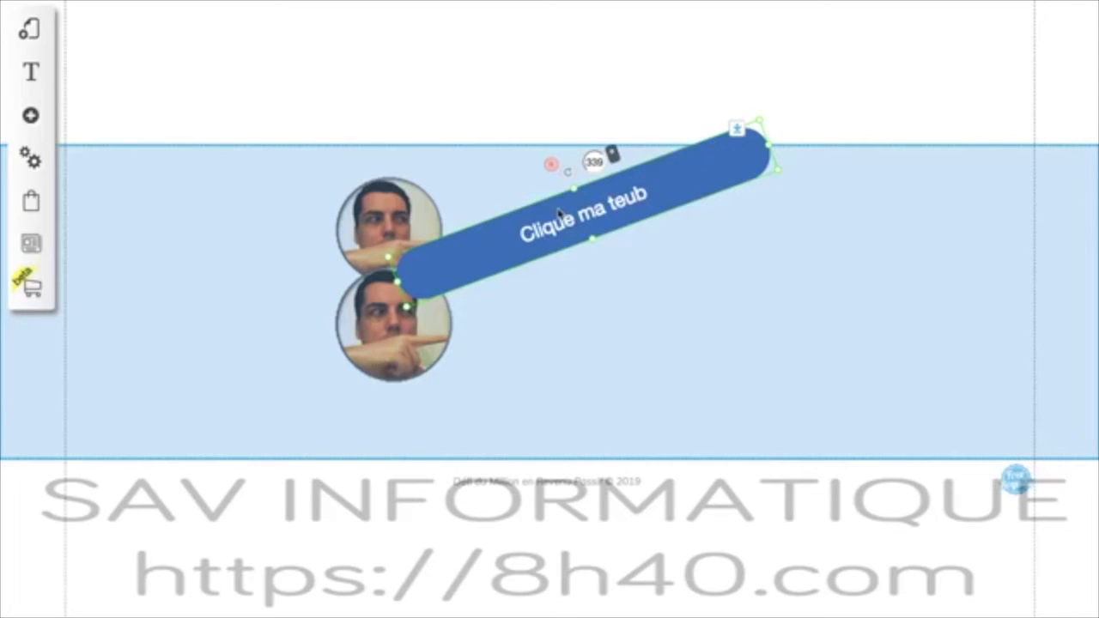
Shift the lower portrait right, then nudge the tilted button and upper portrait down so the portraits overlap the button's lower end
drag(399, 350, 419, 347)
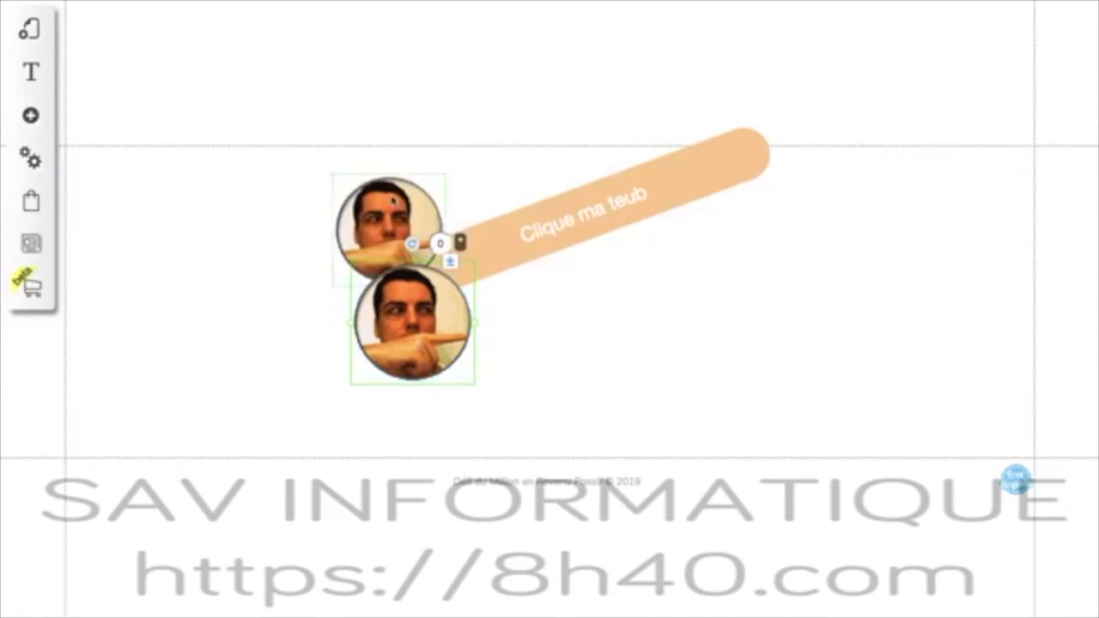
click(532, 251)
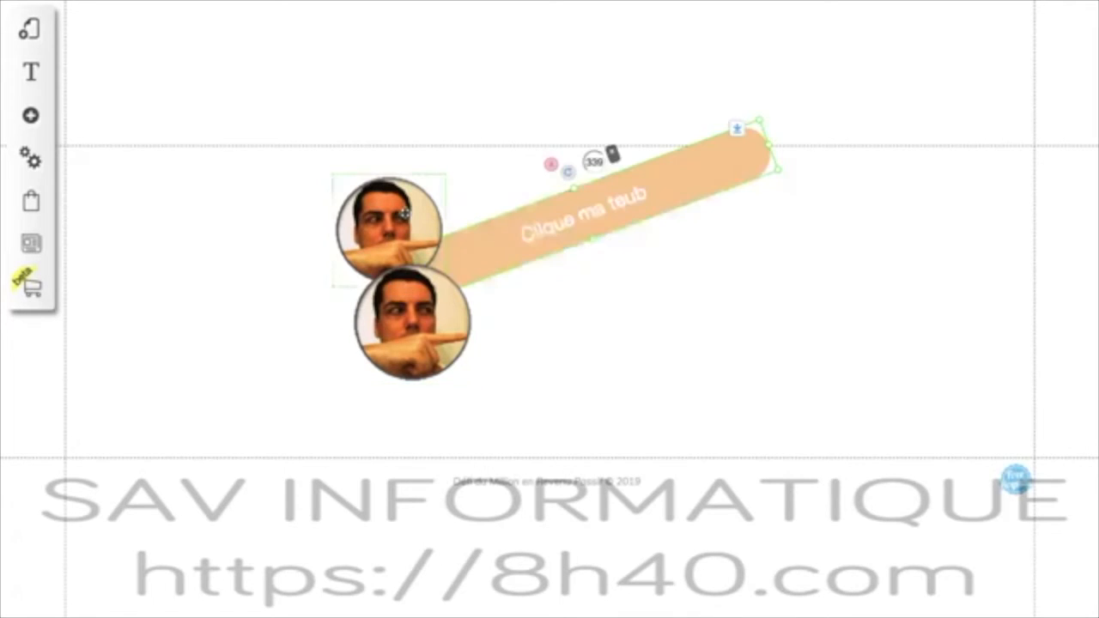
click(405, 215)
click(405, 215)
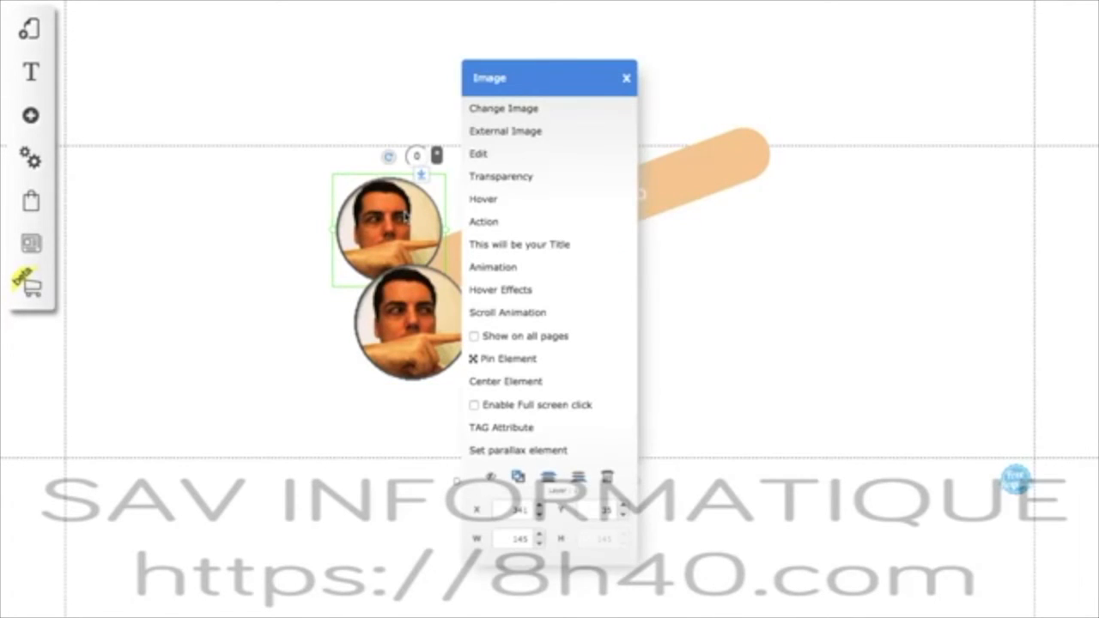
click(716, 277)
click(459, 257)
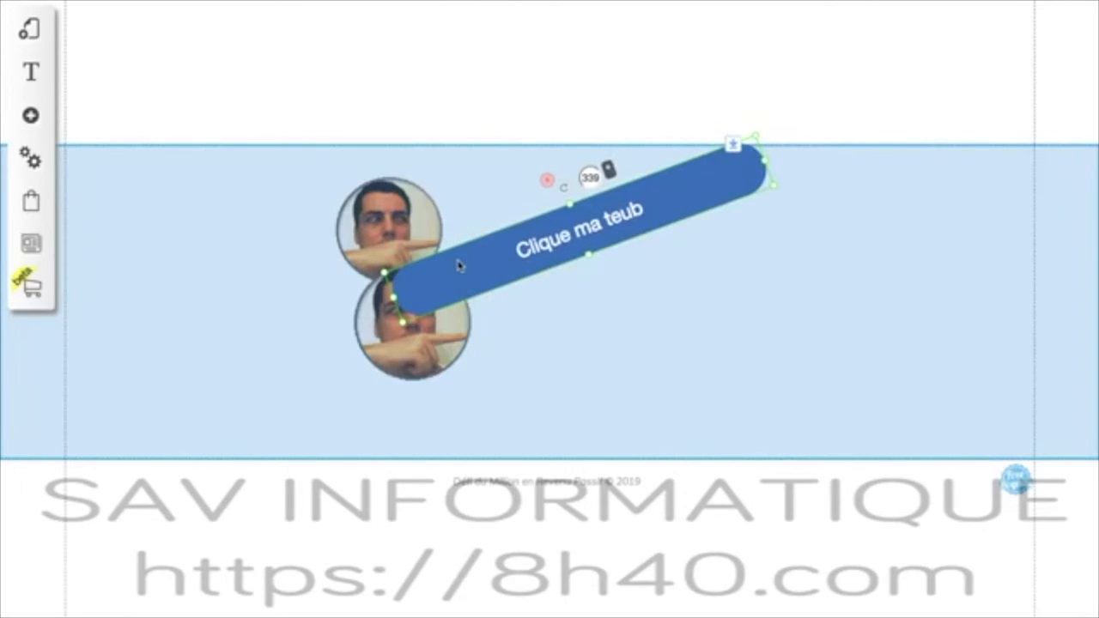
click(405, 222)
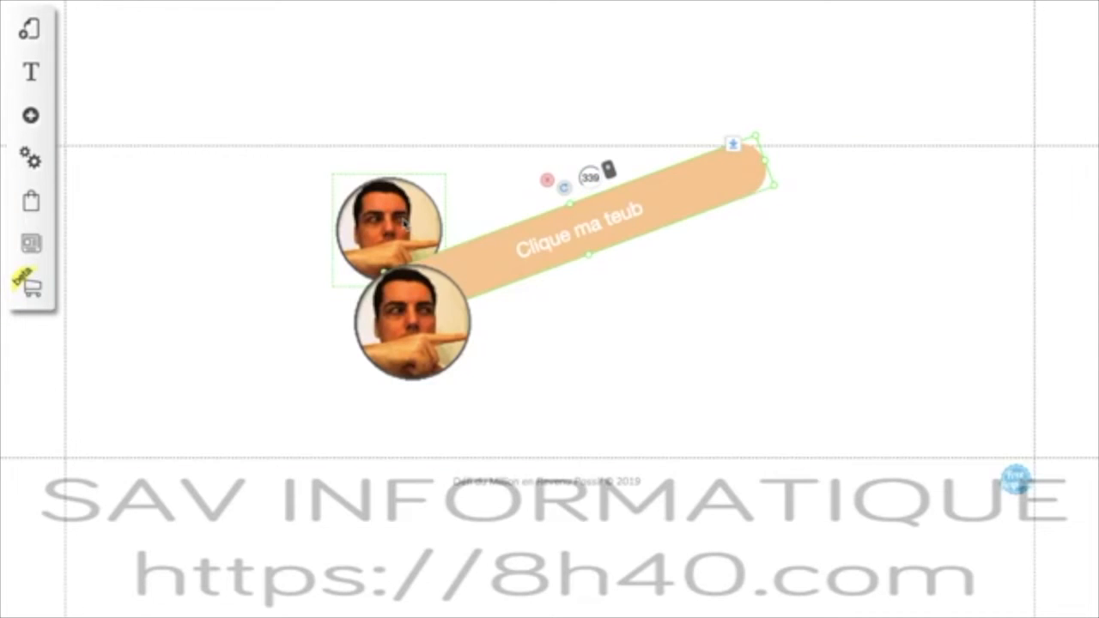
drag(405, 225, 407, 236)
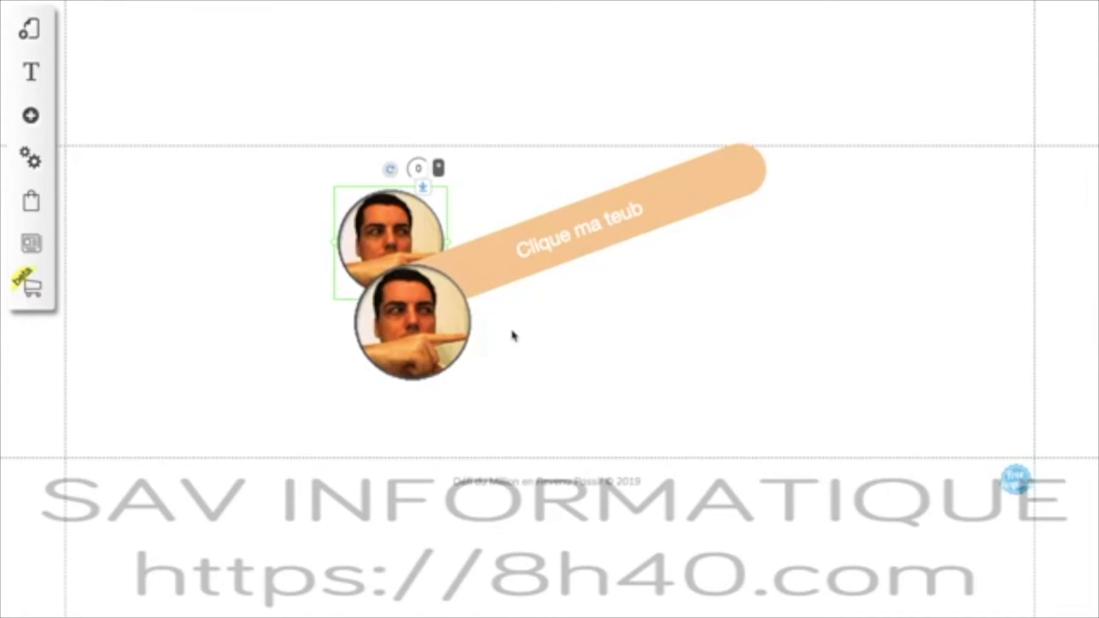
click(582, 336)
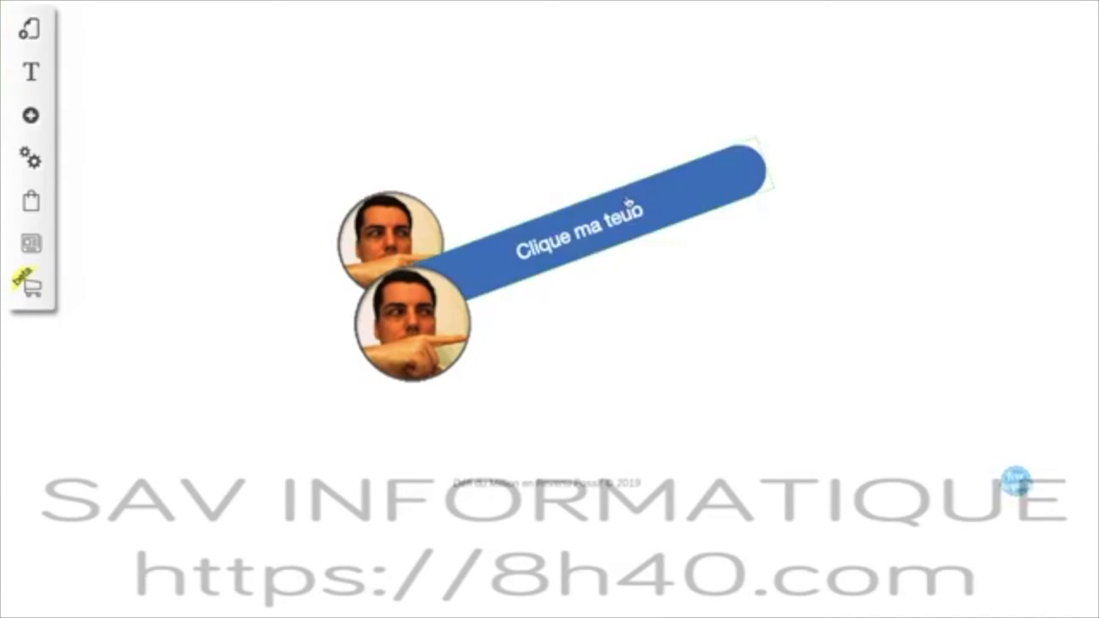
click(628, 209)
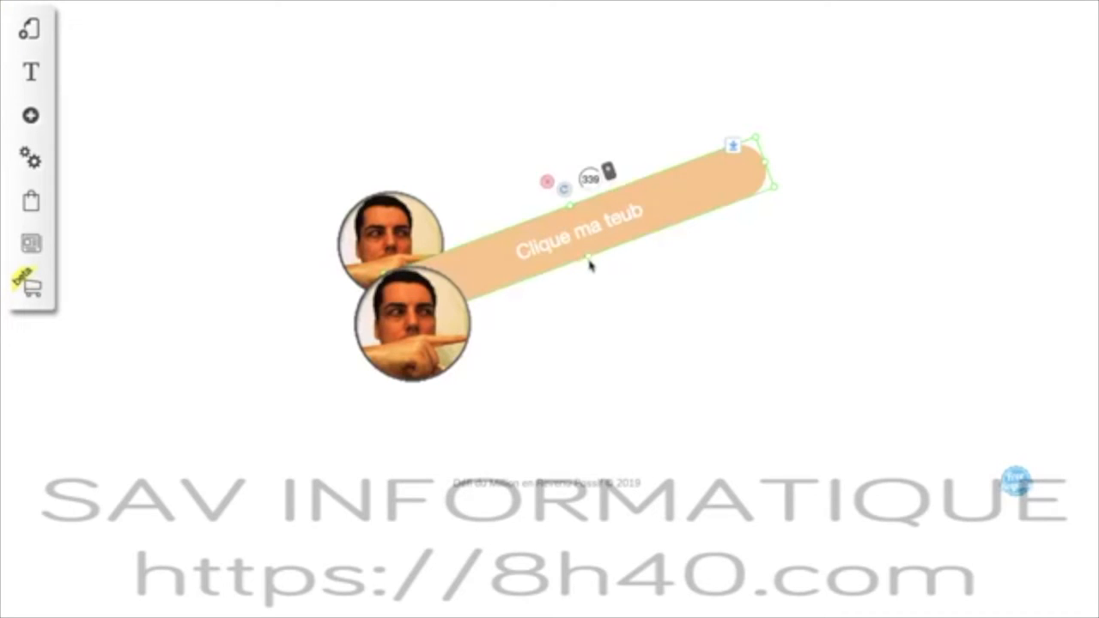